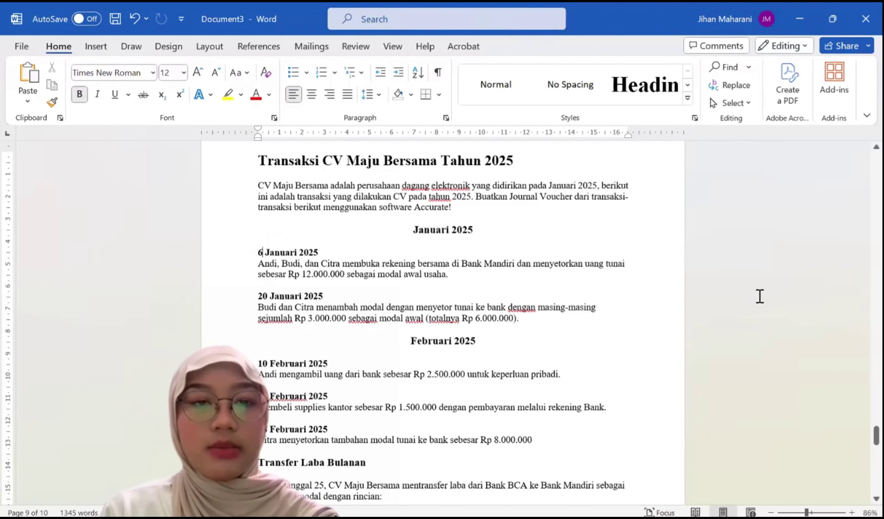
# Switch to ACCURATE 5, create a new general journal voucher in Buku Besar, and set its voucher number to 1000
pyautogui.hotkey('alt', 'Tab')
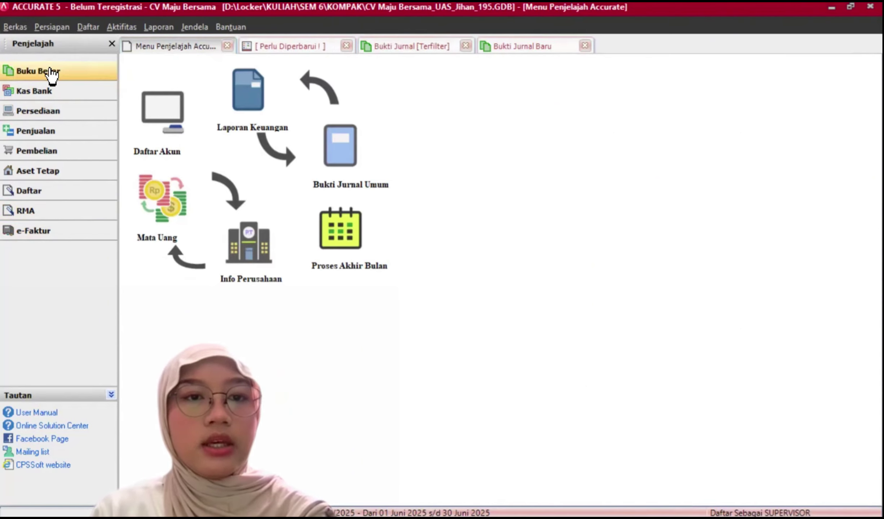
pyautogui.click(348, 159)
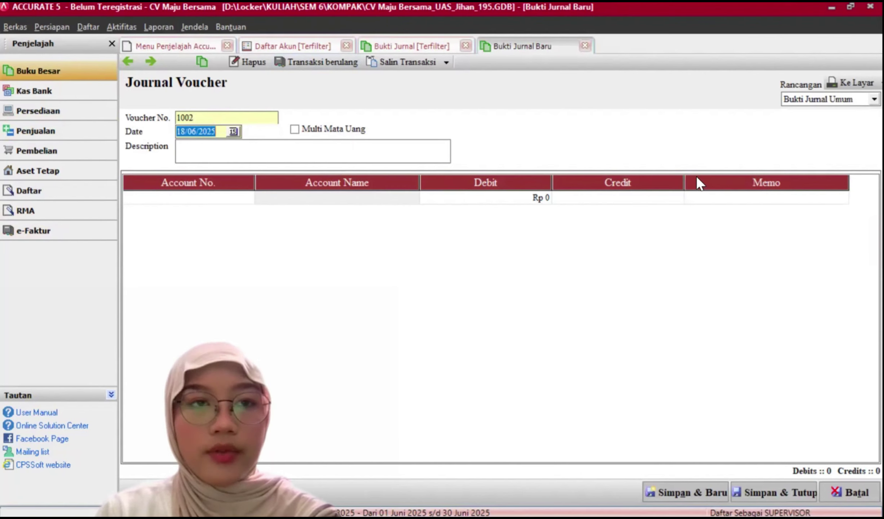
pyautogui.moveTo(194, 118); pyautogui.dragTo(172, 117)
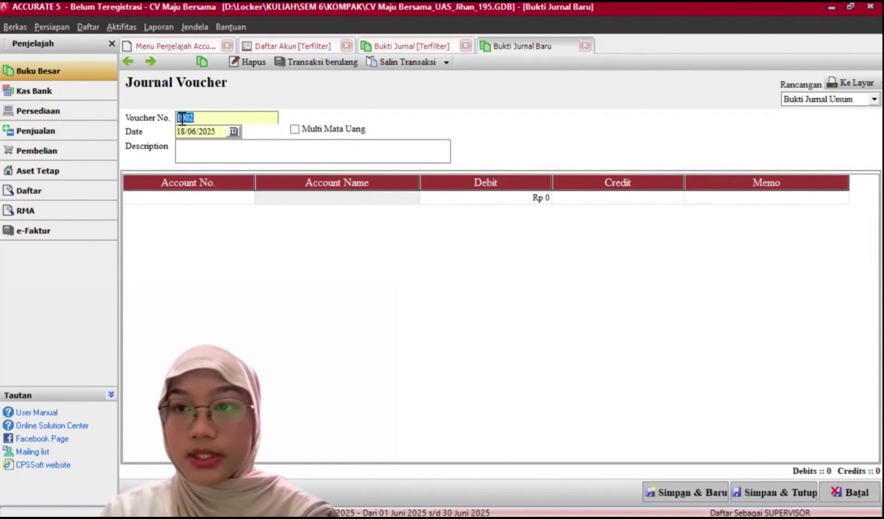
pyautogui.press('BackSpace')
pyautogui.press('BackSpace')
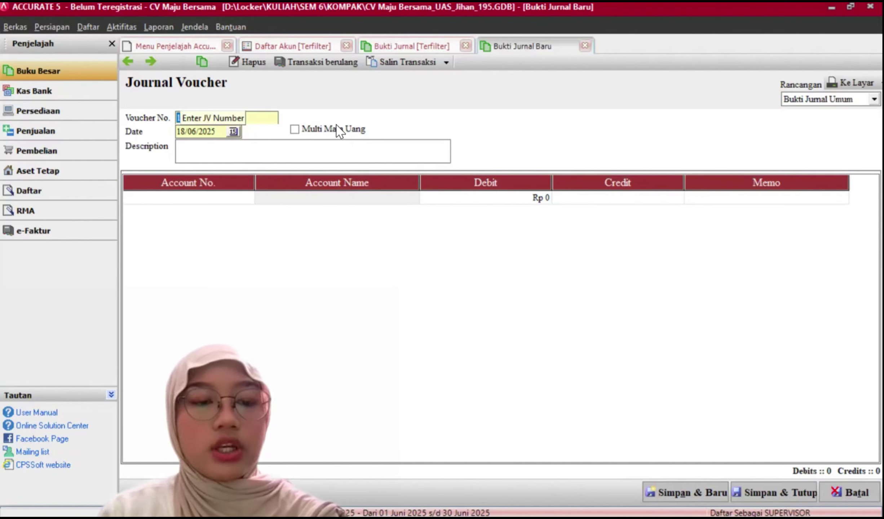
pyautogui.write('1000')
pyautogui.press('Tab')
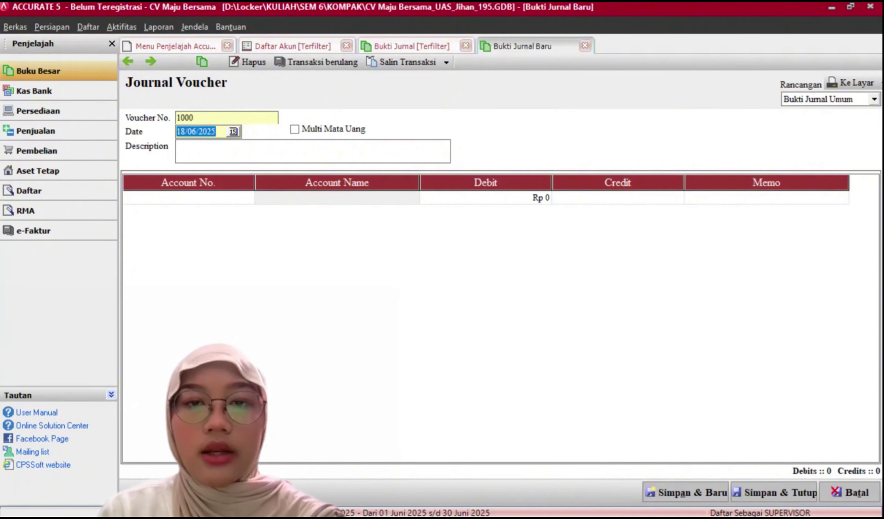
# Date the journal voucher 06/01/2025 and enter "Pembukaan bank bersama" as its description
pyautogui.hotkey('alt', 'Tab')
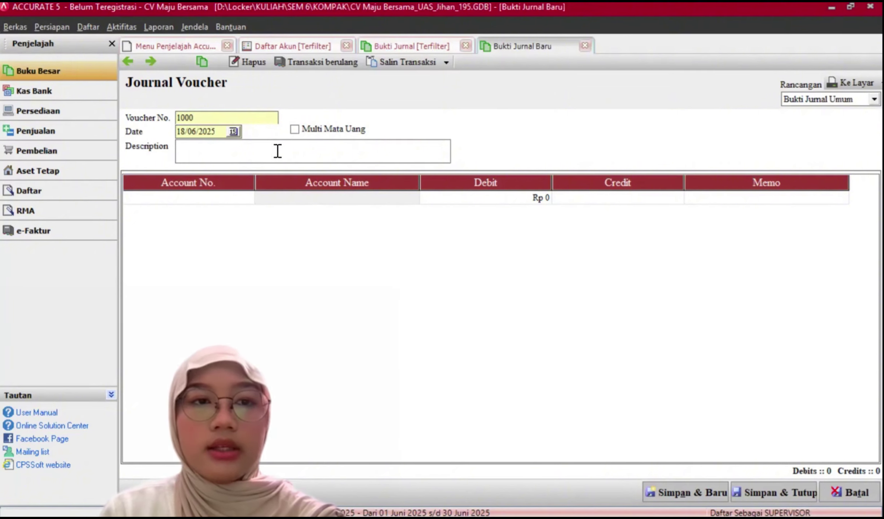
pyautogui.click(233, 132)
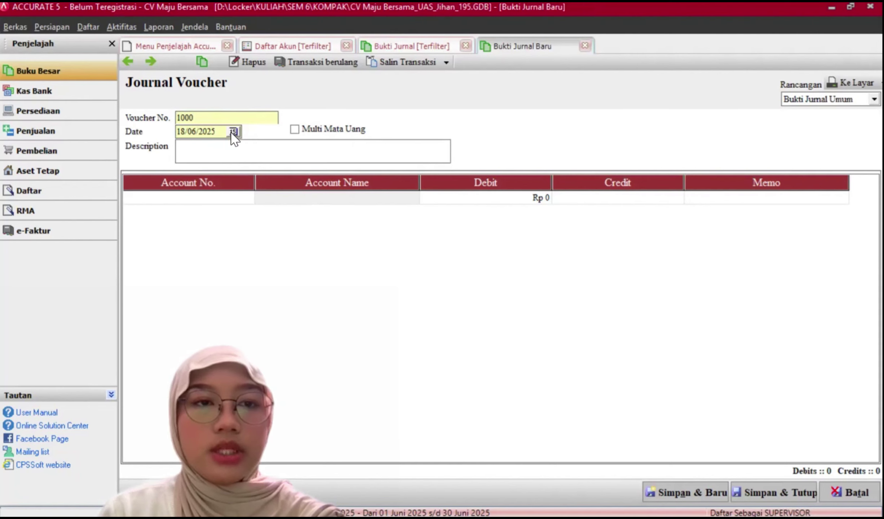
pyautogui.click(129, 146)
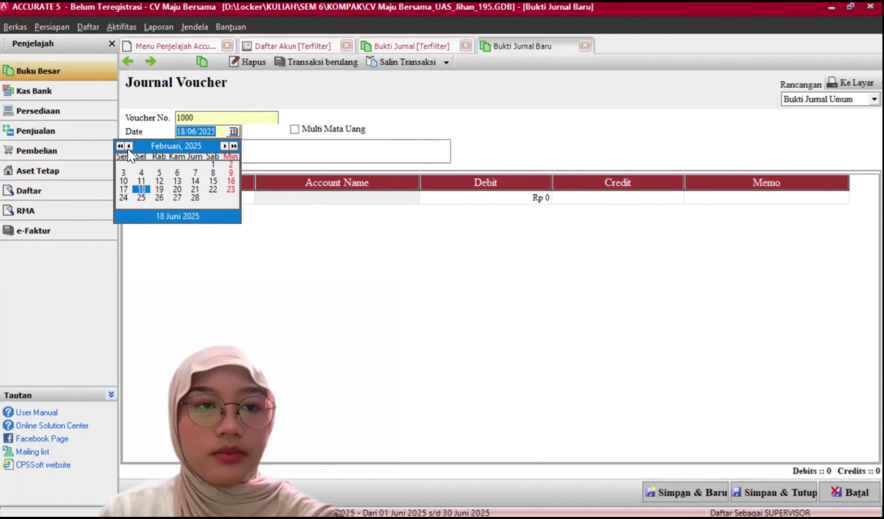
pyautogui.click(129, 146)
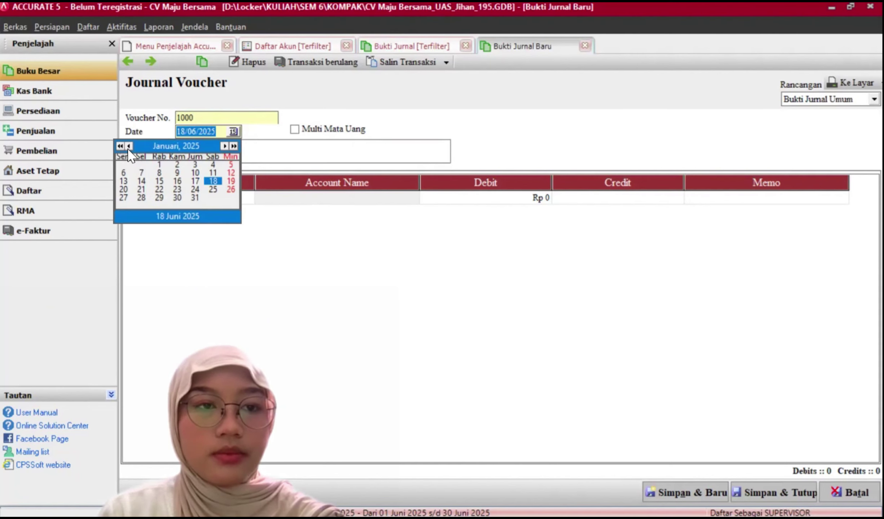
pyautogui.click(124, 174)
pyautogui.click(211, 158)
pyautogui.write('P')
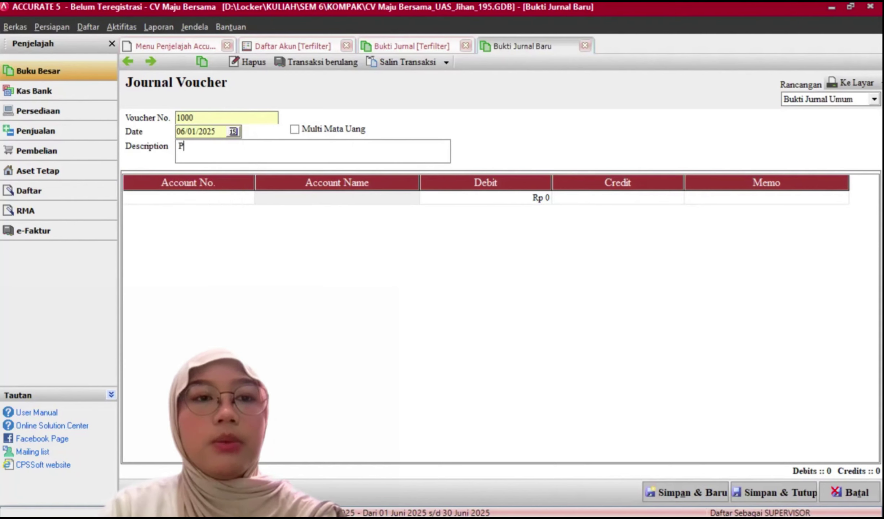
pyautogui.write('embukaan bank')
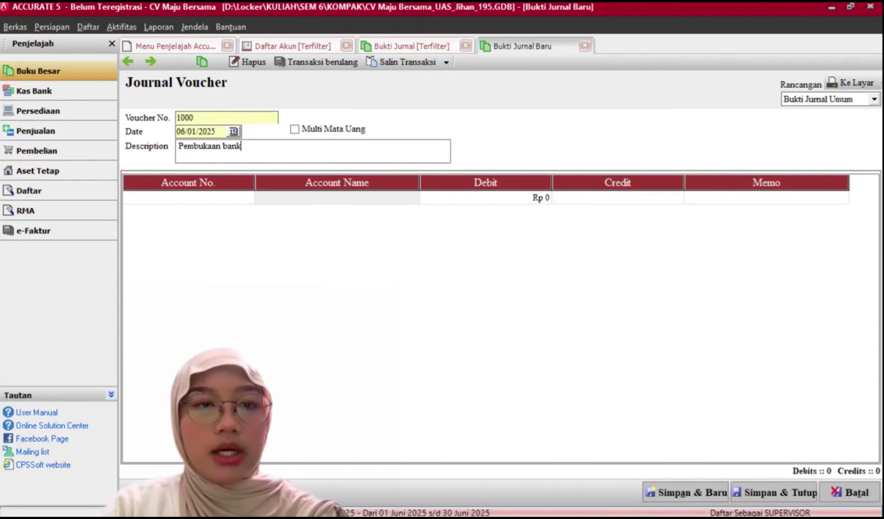
pyautogui.write(' bersama')
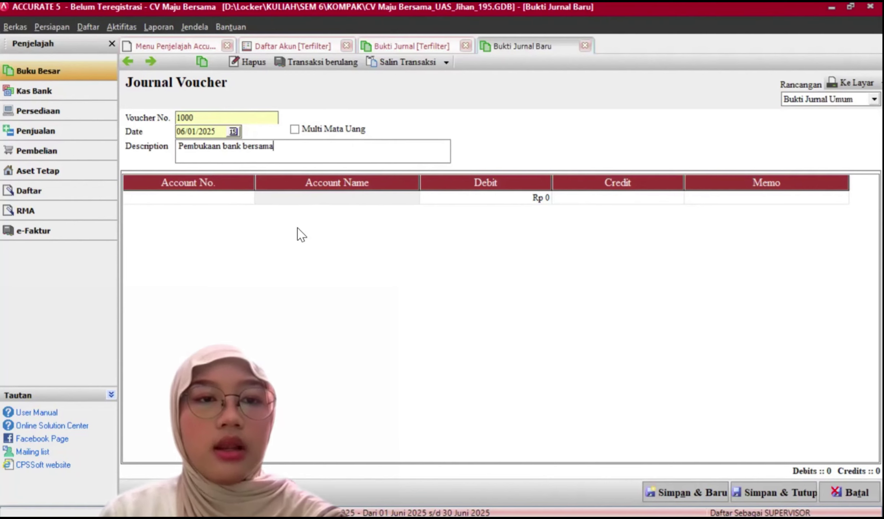
# Look up the Bank Mandiri account and assign it to the first line of the voucher
pyautogui.click(227, 194)
pyautogui.click(242, 200)
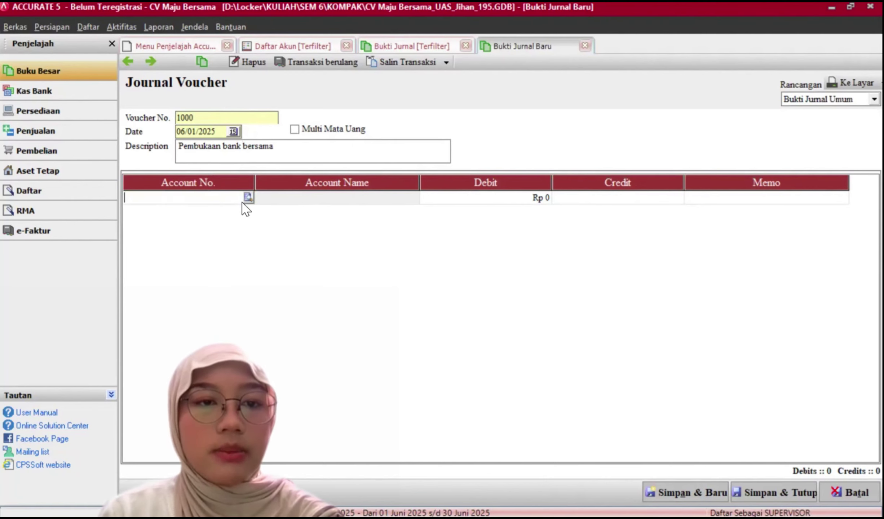
pyautogui.click(247, 198)
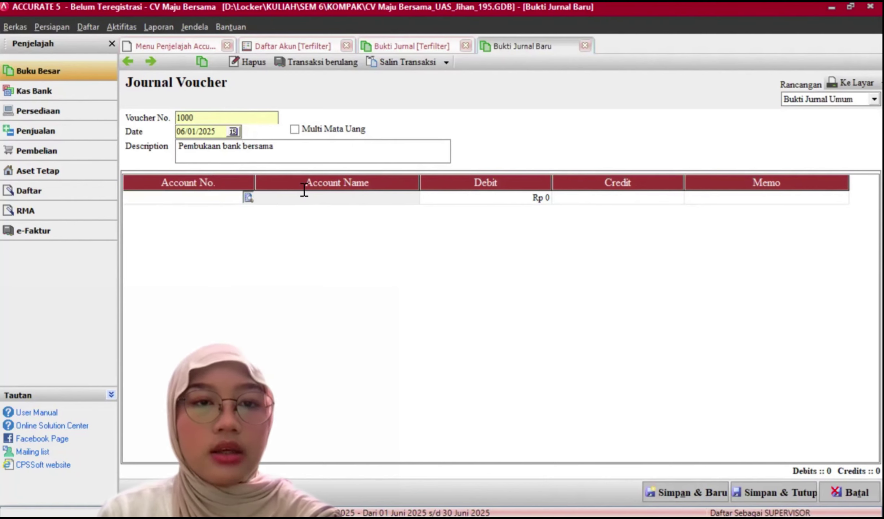
pyautogui.moveTo(336, 171); pyautogui.dragTo(372, 114)
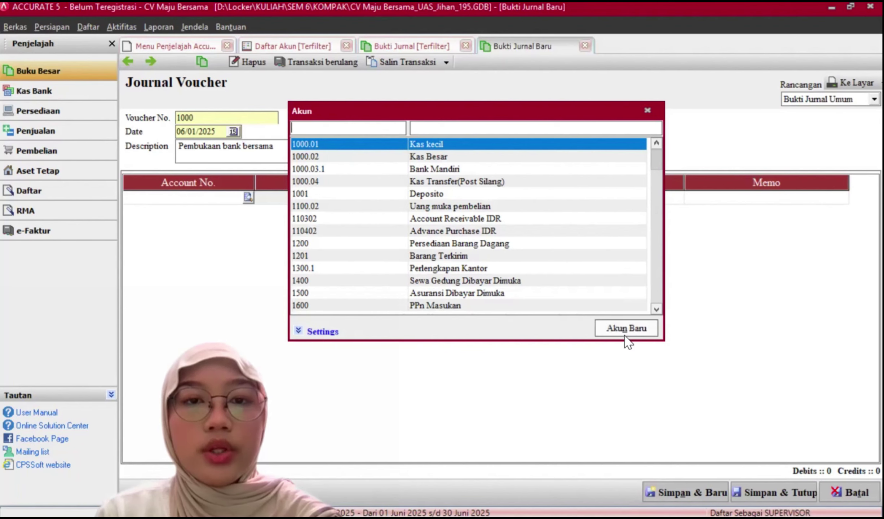
pyautogui.click(490, 169)
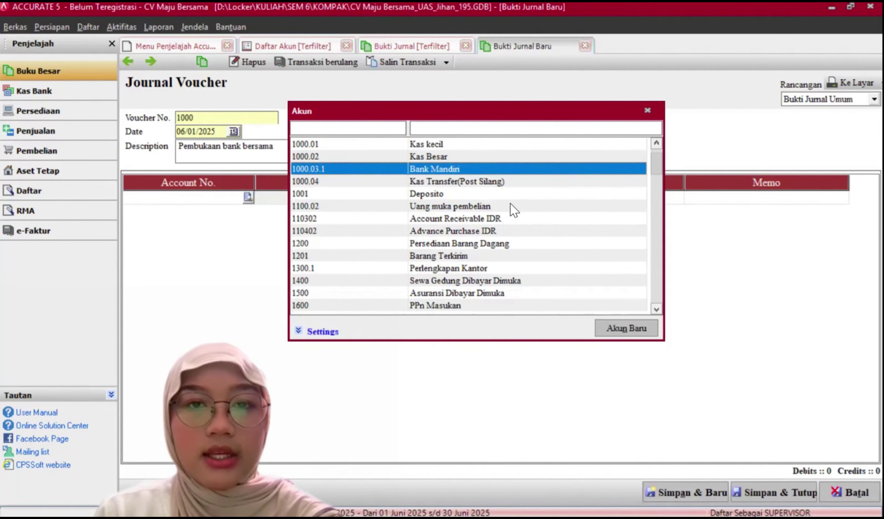
pyautogui.press('Return')
# Enter a debit of Rp 12.000.000 on the Bank Mandiri line and put the three account holders' names in its memo
pyautogui.click(551, 204)
pyautogui.write('12.')
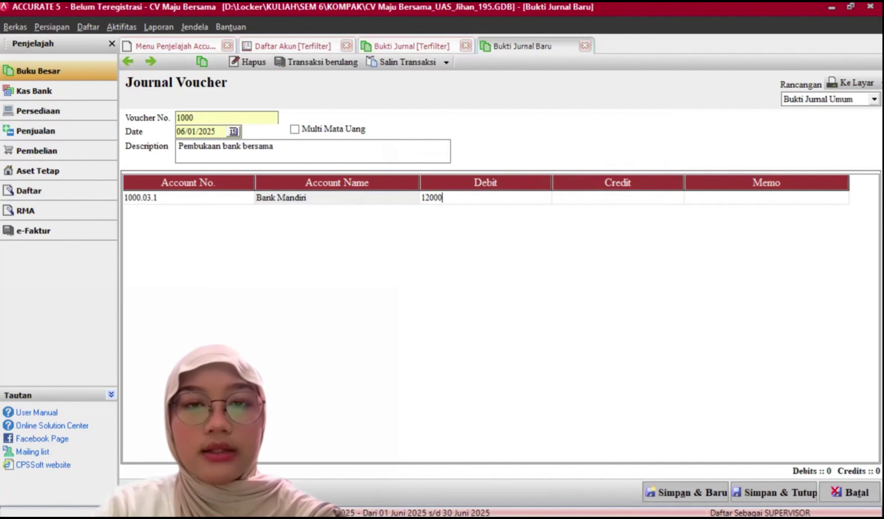
pyautogui.write('000.000')
pyautogui.press('Tab')
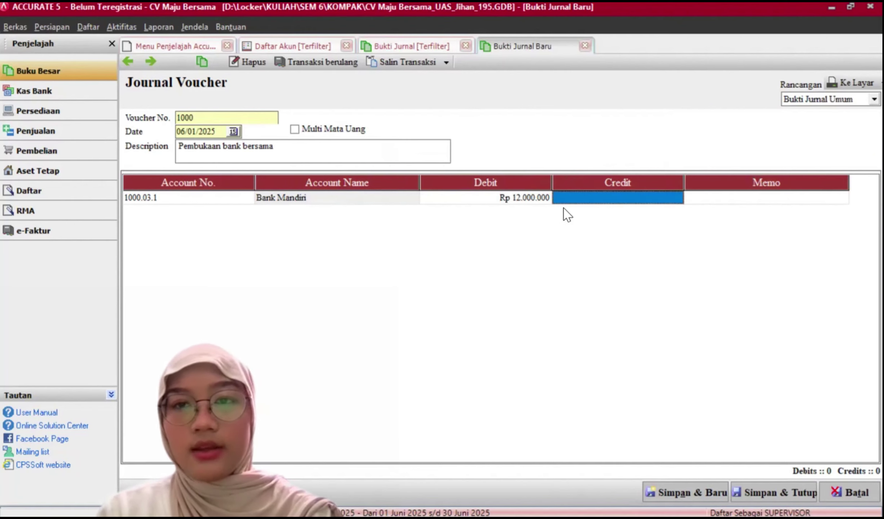
pyautogui.press('Tab')
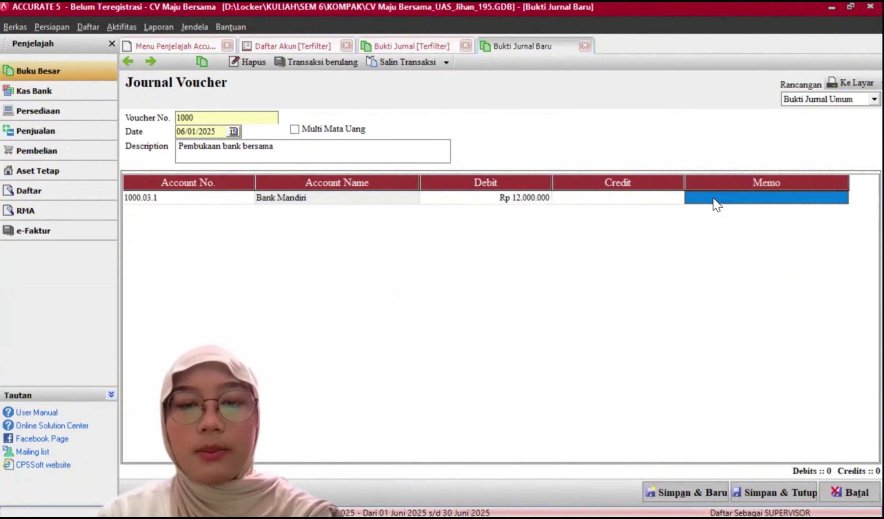
pyautogui.write('Budi, ')
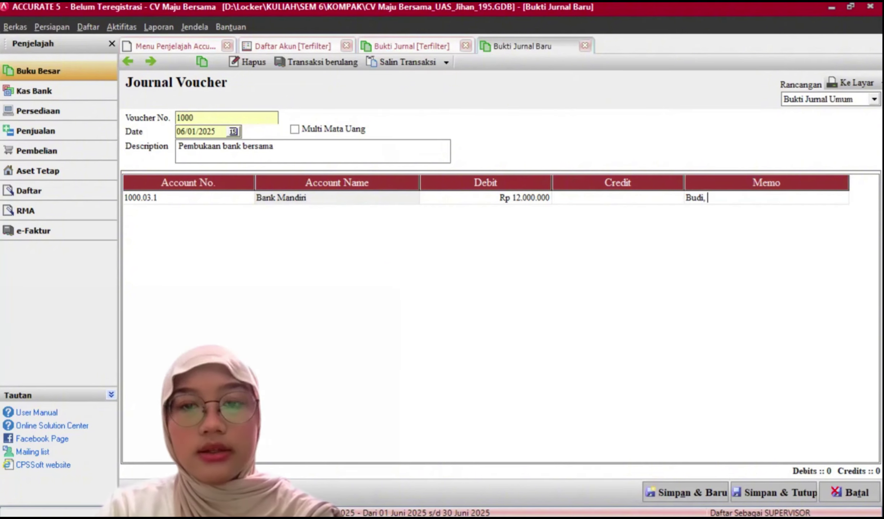
pyautogui.write('Citra dan Andi')
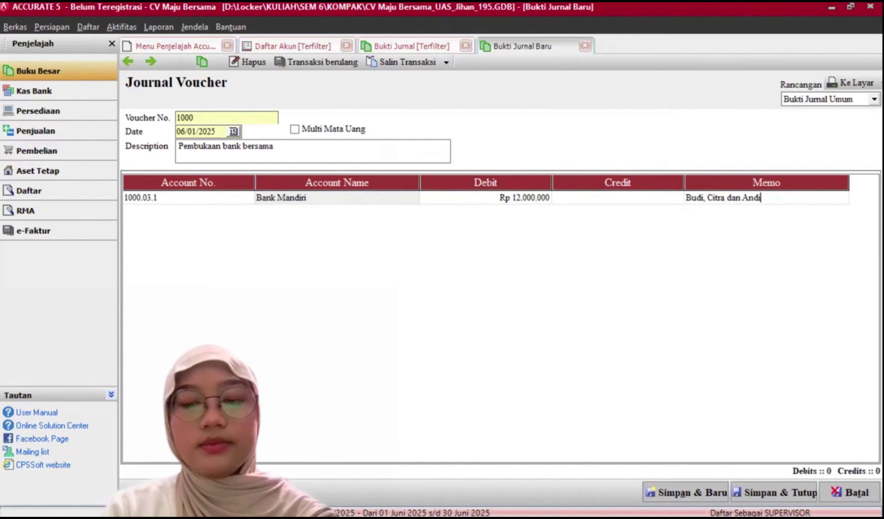
pyautogui.press('Tab')
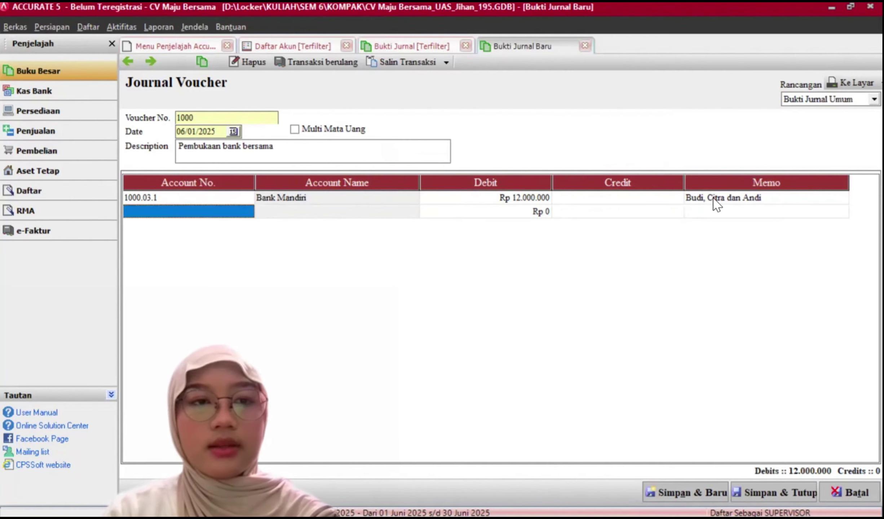
# Add the Modal account as the balancing credit line on the second row, then save and close the voucher
pyautogui.click(244, 216)
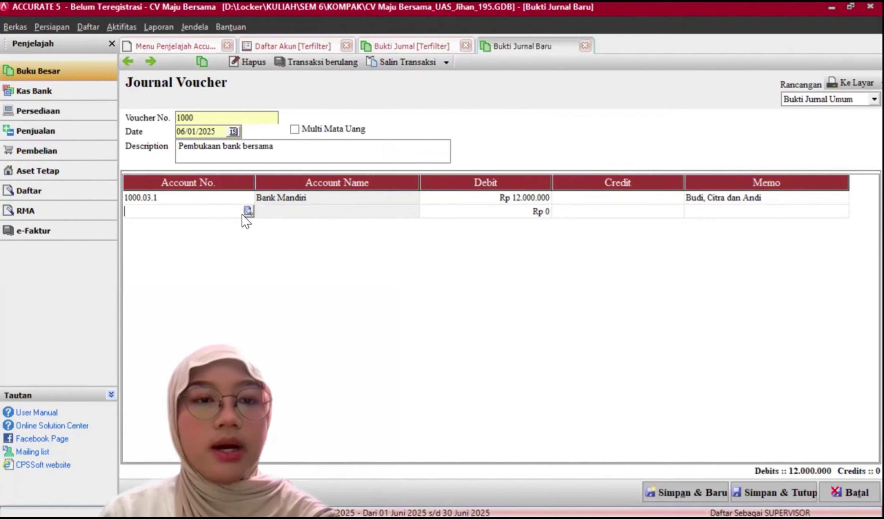
pyautogui.click(249, 212)
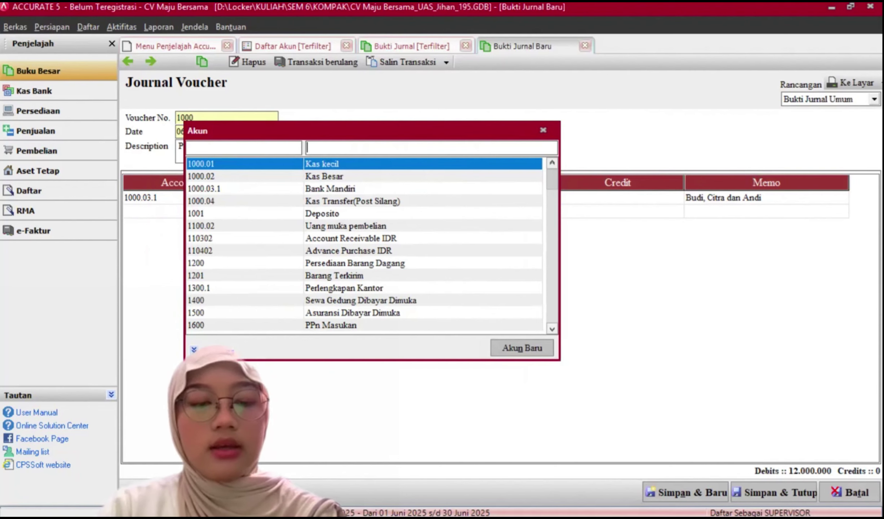
pyautogui.click(360, 147)
pyautogui.write('Modal')
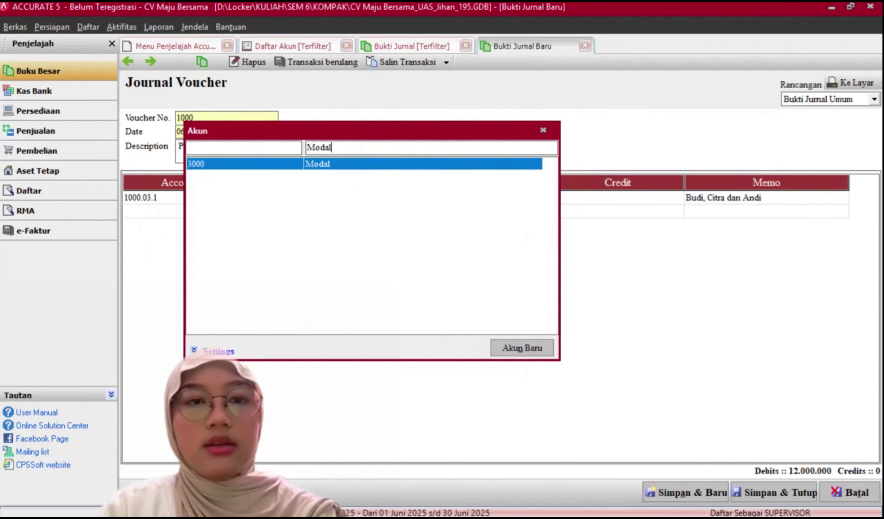
pyautogui.doubleClick(367, 166)
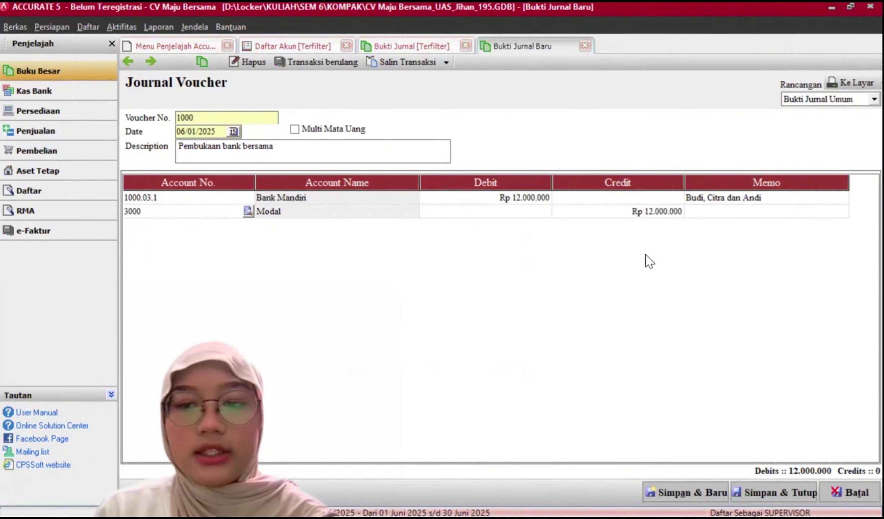
pyautogui.click(769, 494)
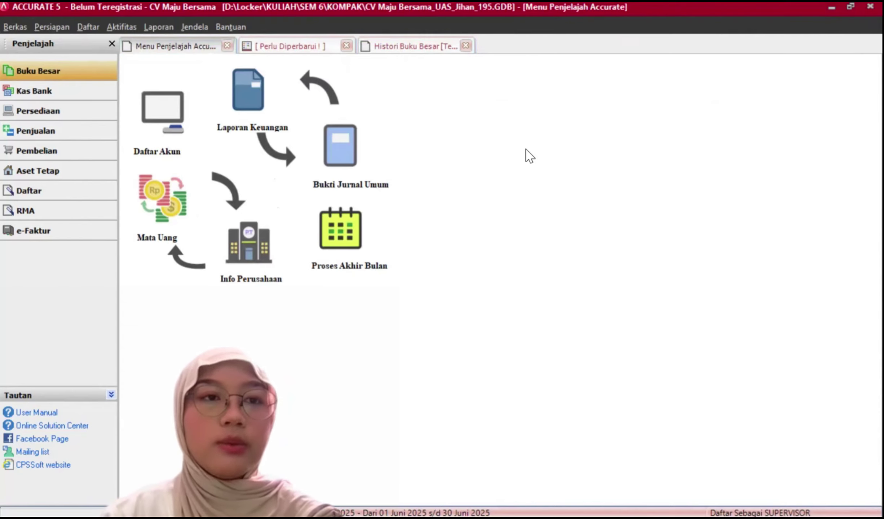
# Open the general ledger history (Histori Buku Besar) and set the date filter's start to 01/01/2025
pyautogui.click(93, 25)
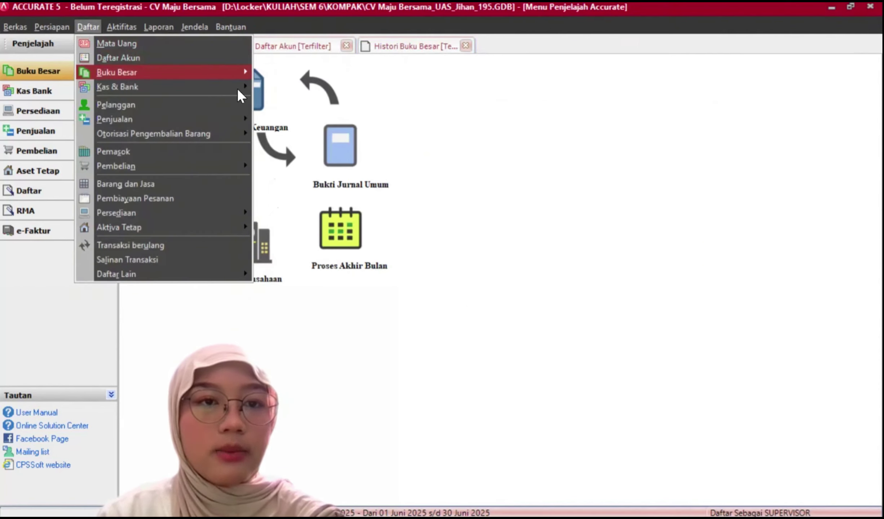
pyautogui.moveTo(249, 72)
pyautogui.click(285, 86)
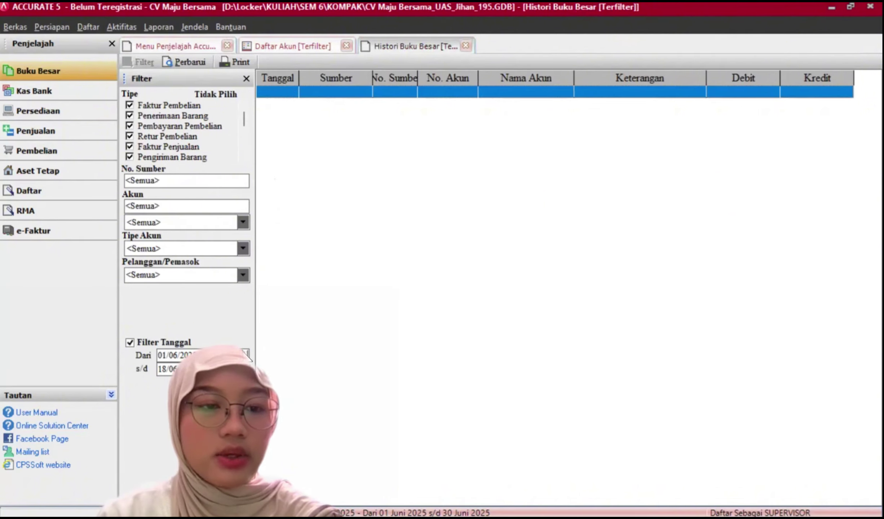
pyautogui.click(244, 356)
pyautogui.click(137, 371)
pyautogui.click(136, 370)
pyautogui.click(136, 370)
pyautogui.click(137, 370)
pyautogui.click(136, 370)
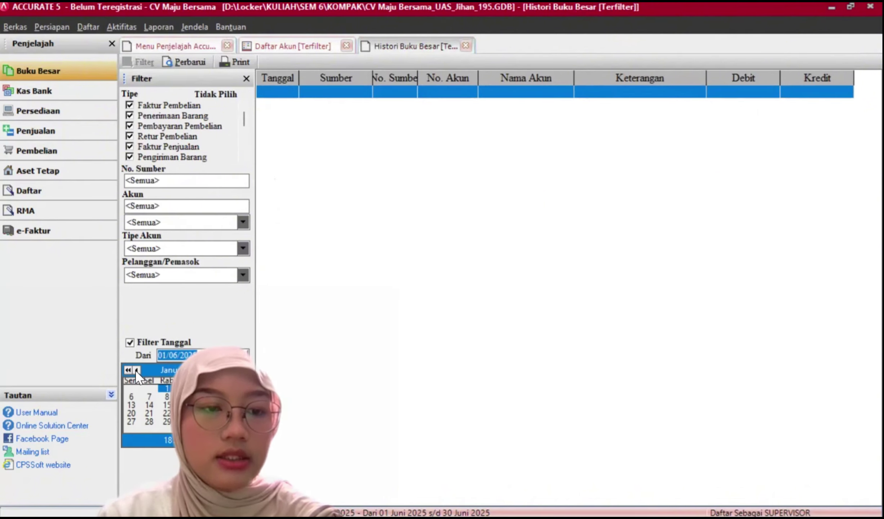
pyautogui.click(167, 389)
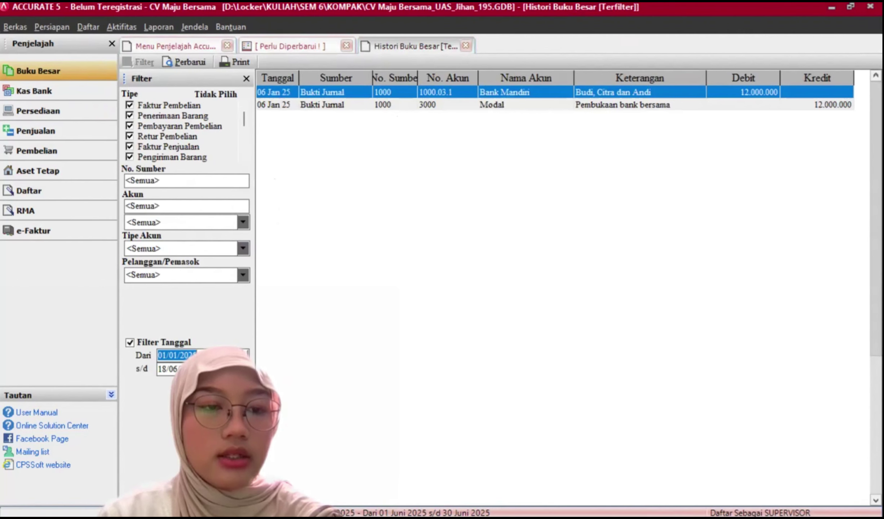
# Set the end date of the ledger history's date filter to 1 January 2026
pyautogui.click(244, 368)
pyautogui.click(238, 383)
pyautogui.click(237, 384)
pyautogui.click(238, 384)
pyautogui.click(238, 384)
pyautogui.click(237, 384)
pyautogui.click(238, 384)
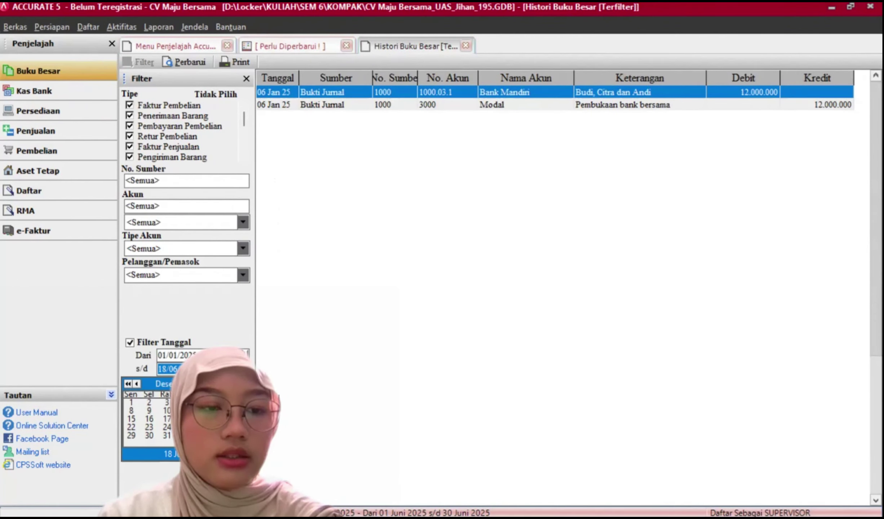
pyautogui.click(237, 384)
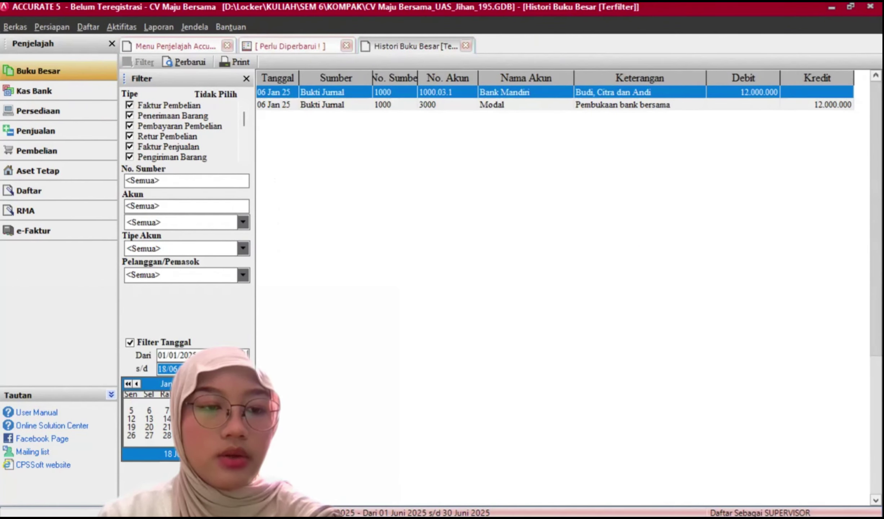
pyautogui.click(185, 402)
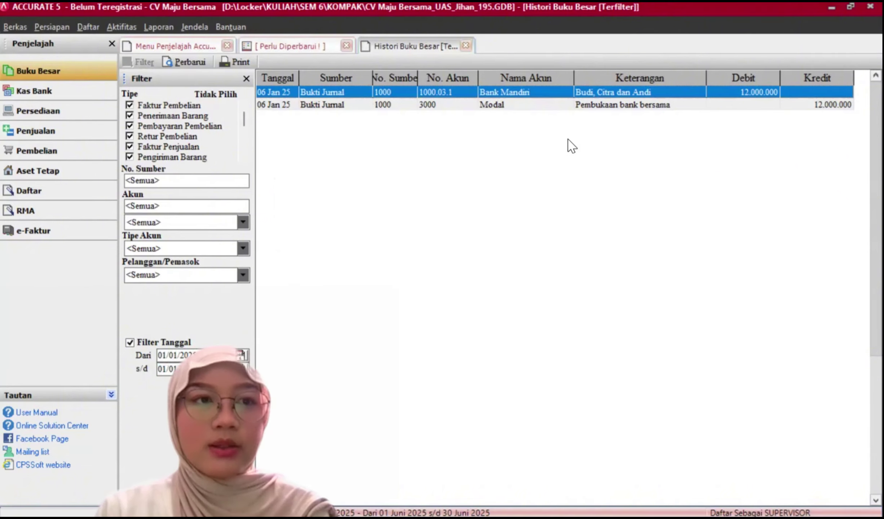
# Create a new general journal voucher dated 20/01/2025 with the description "Tambahan Modal"
pyautogui.click(106, 77)
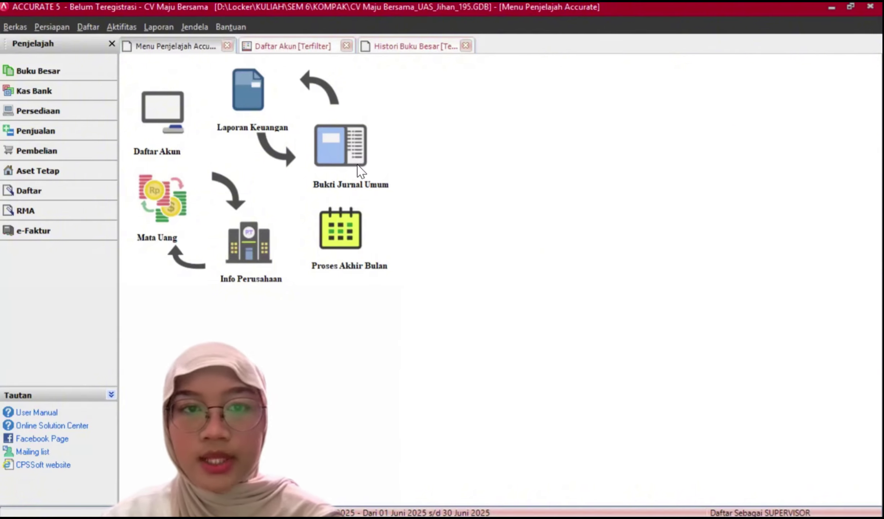
pyautogui.click(87, 70)
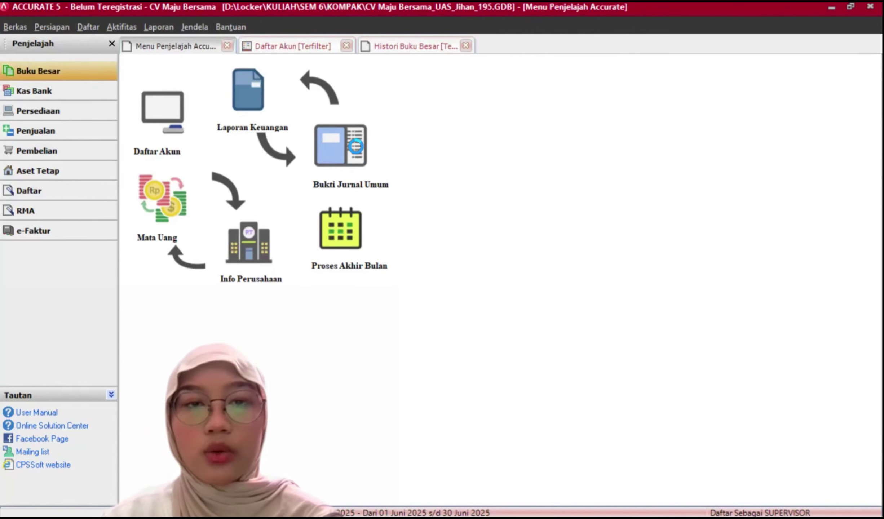
pyautogui.click(357, 151)
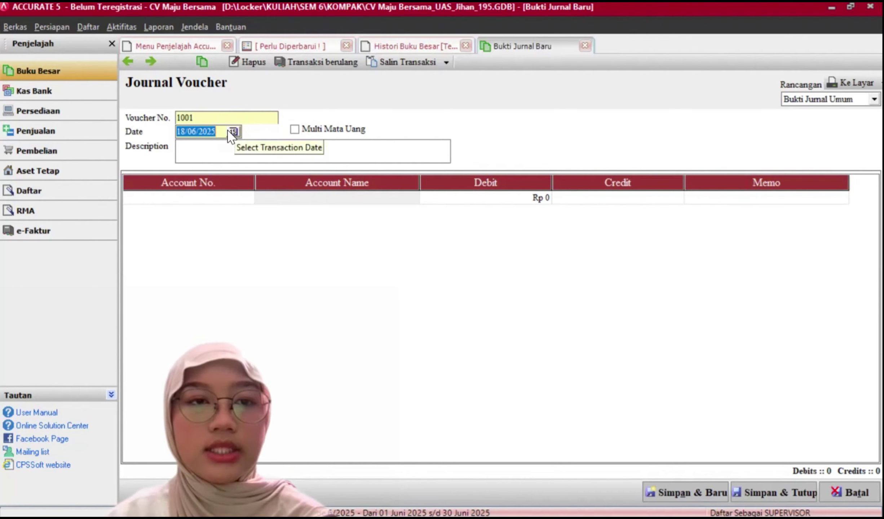
pyautogui.write('20/')
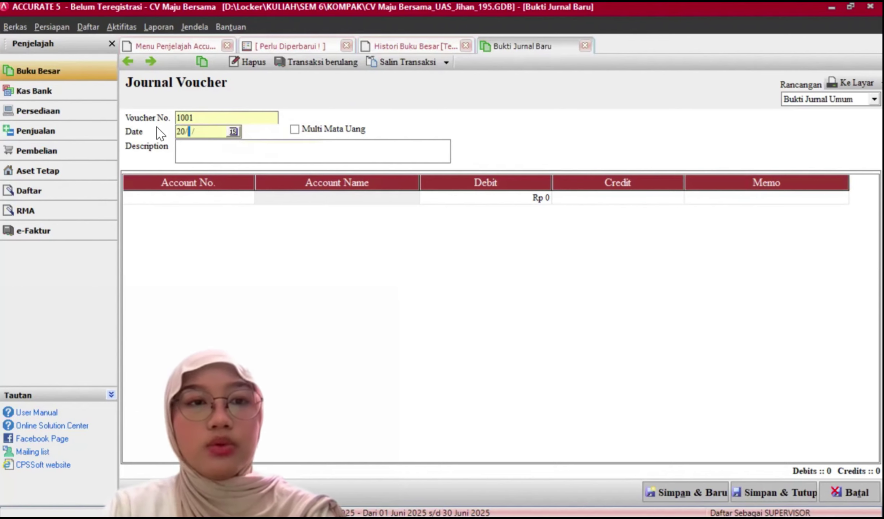
pyautogui.write('01/2025')
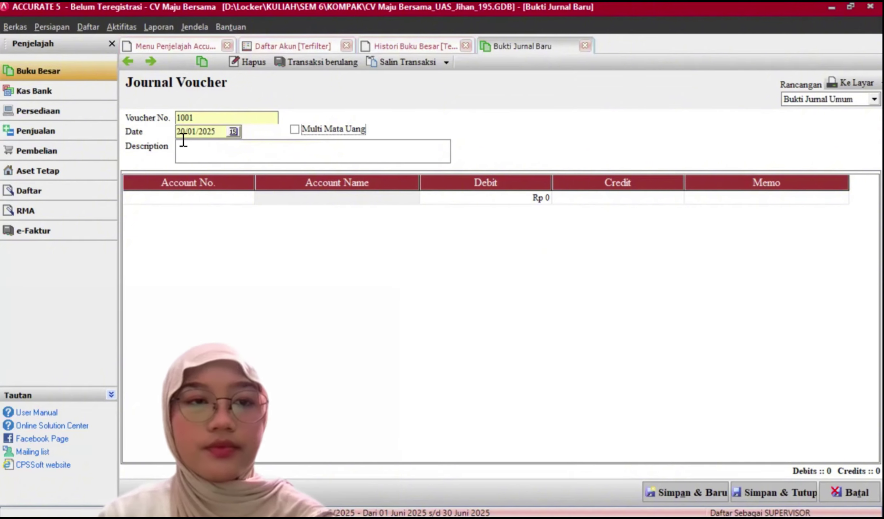
pyautogui.click(215, 160)
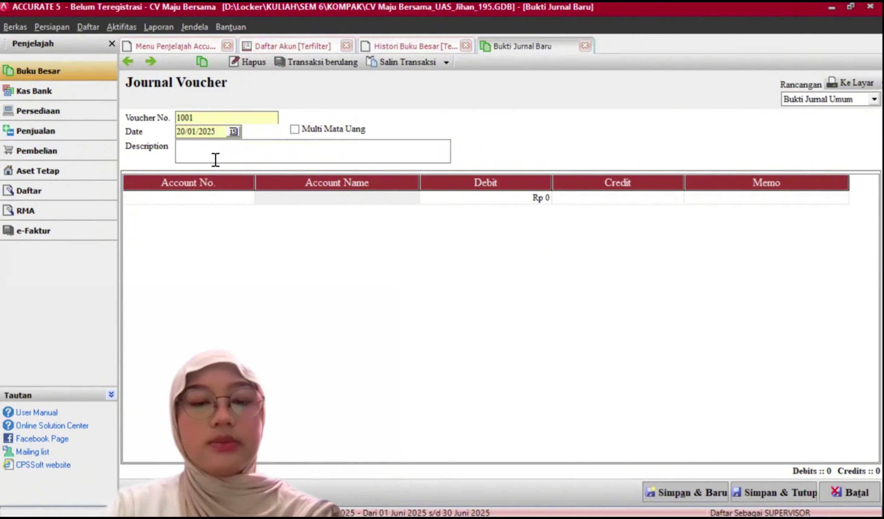
pyautogui.write('Tambahan')
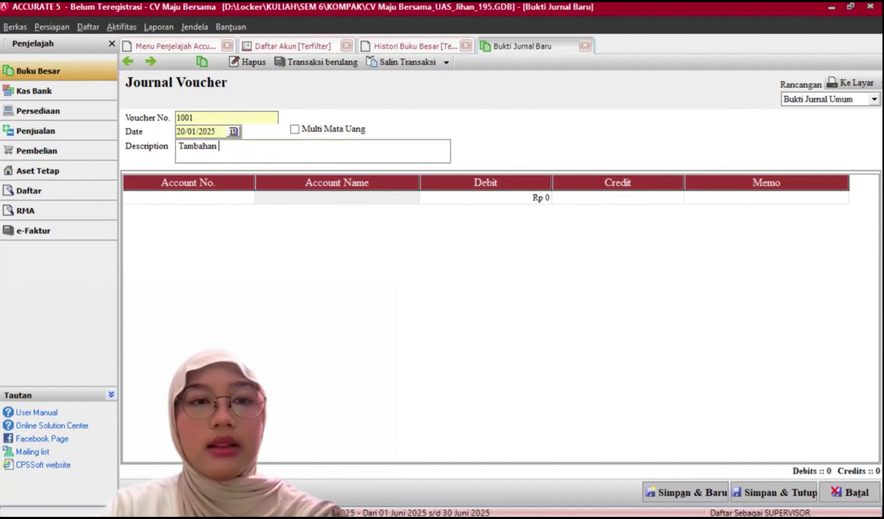
pyautogui.write(' Modal')
# Add the Bank Mandiri account (1000.03.1) as the voucher's first line with a debit of Rp 6.000.000
pyautogui.click(251, 199)
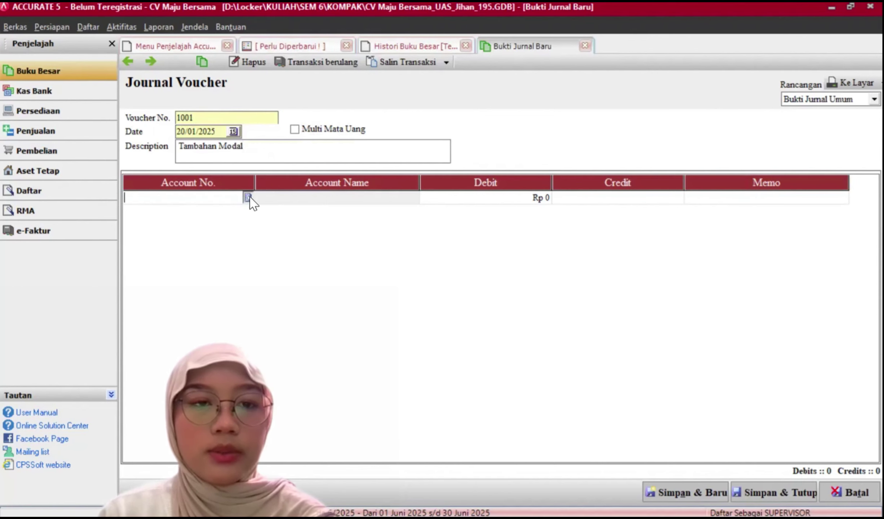
pyautogui.click(249, 197)
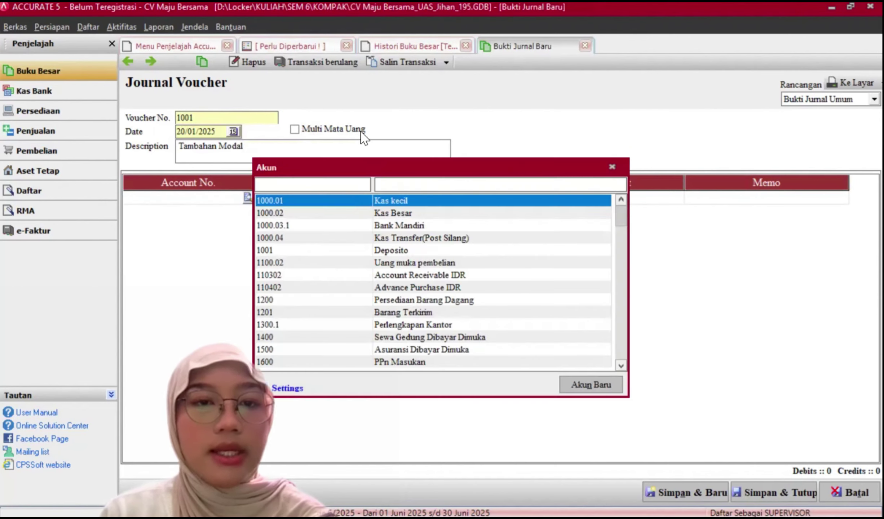
pyautogui.click(395, 191)
pyautogui.press('Return')
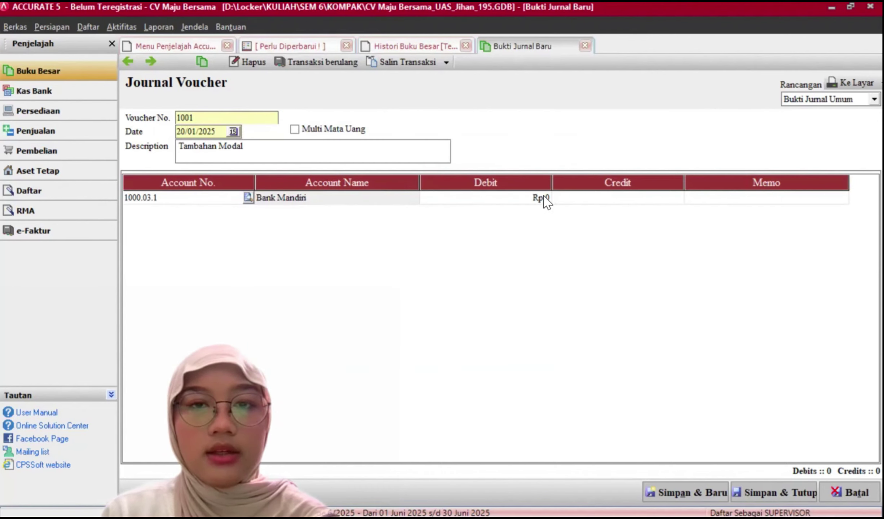
pyautogui.click(545, 197)
pyautogui.click(550, 198)
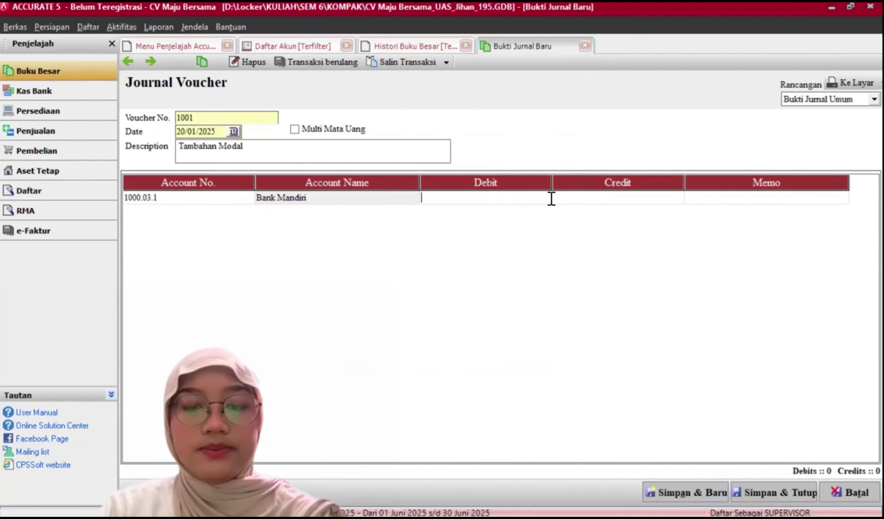
pyautogui.write('6000')
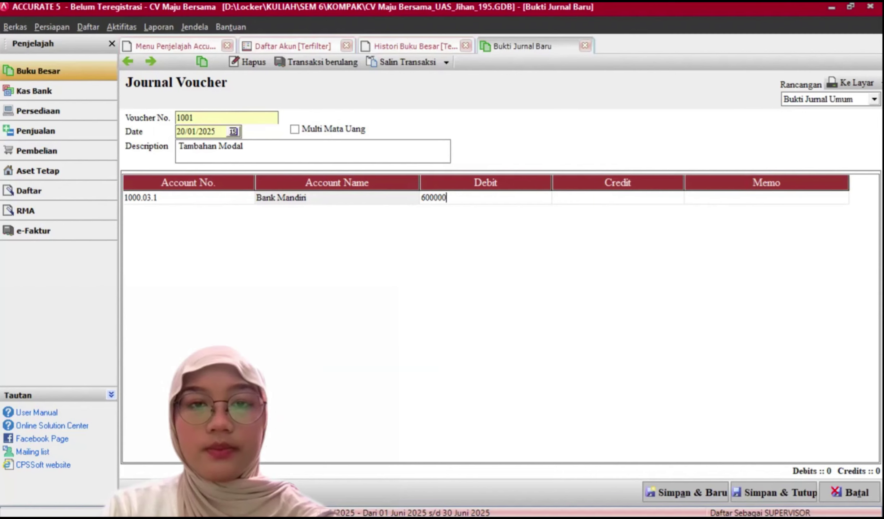
pyautogui.write('0')
pyautogui.click(553, 199)
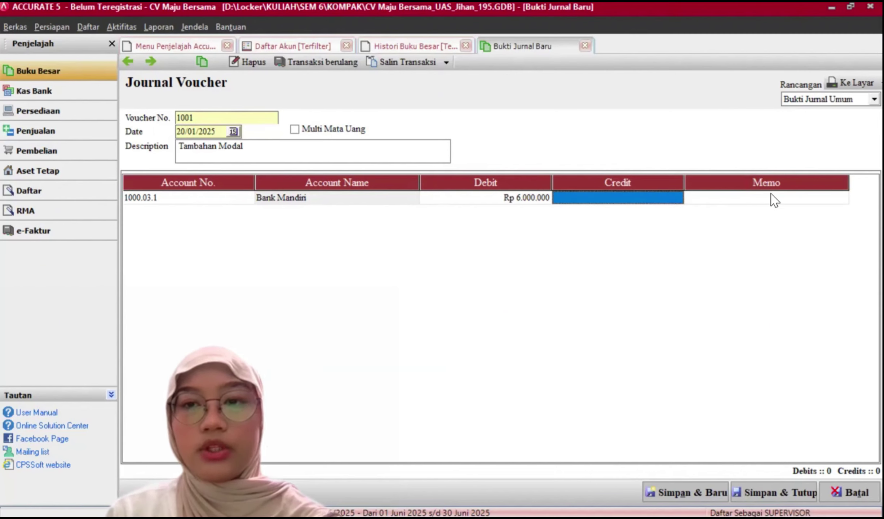
# Fill in the Bank Mandiri line's memo with the two contributing partners' names and commit the line
pyautogui.click(758, 197)
pyautogui.write('Bunga')
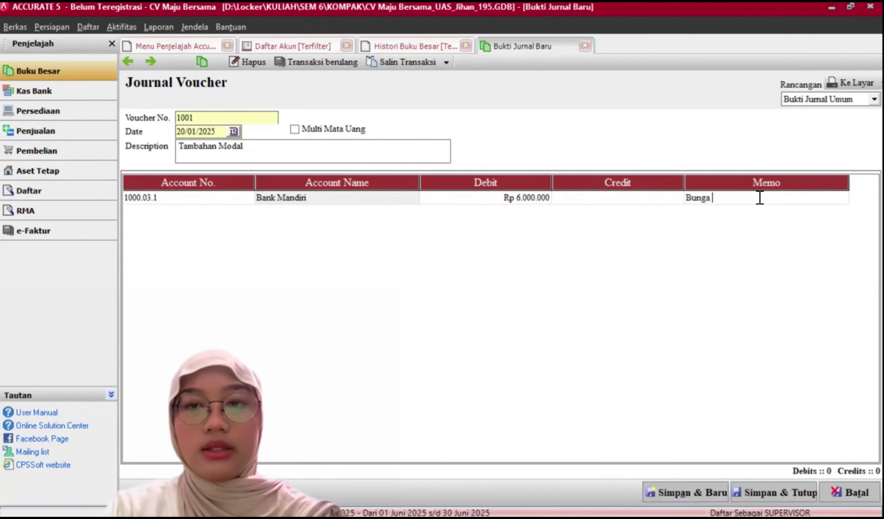
pyautogui.press('BackSpace')
pyautogui.press('BackSpace')
pyautogui.press('BackSpace')
pyautogui.press('BackSpace')
pyautogui.press('BackSpace')
pyautogui.press('BackSpace')
pyautogui.write('Budi d')
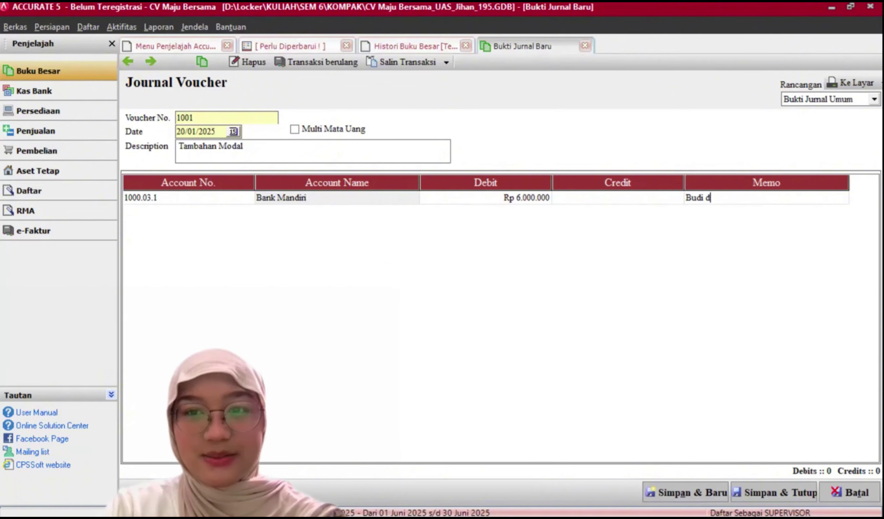
pyautogui.write('an Citra')
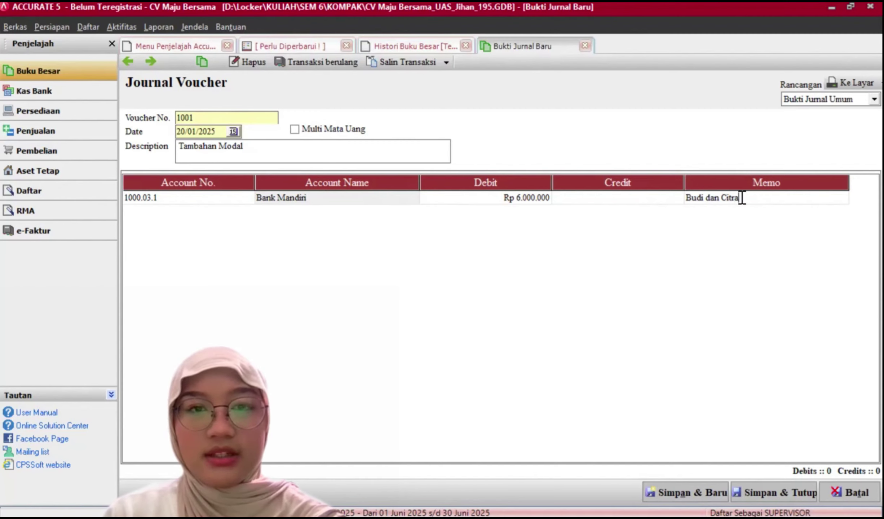
pyautogui.press('Return')
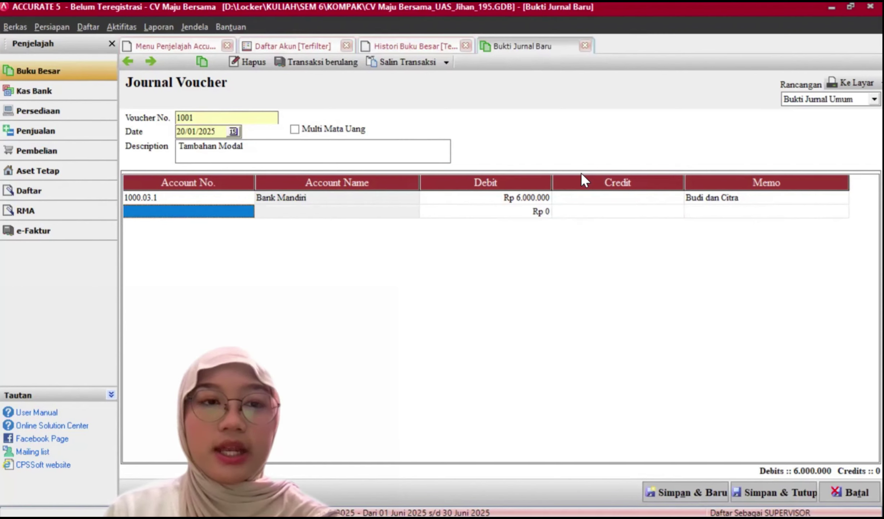
# Add the Modal account (3000) as the balancing credit line, then save the voucher and start a new one
pyautogui.click(223, 213)
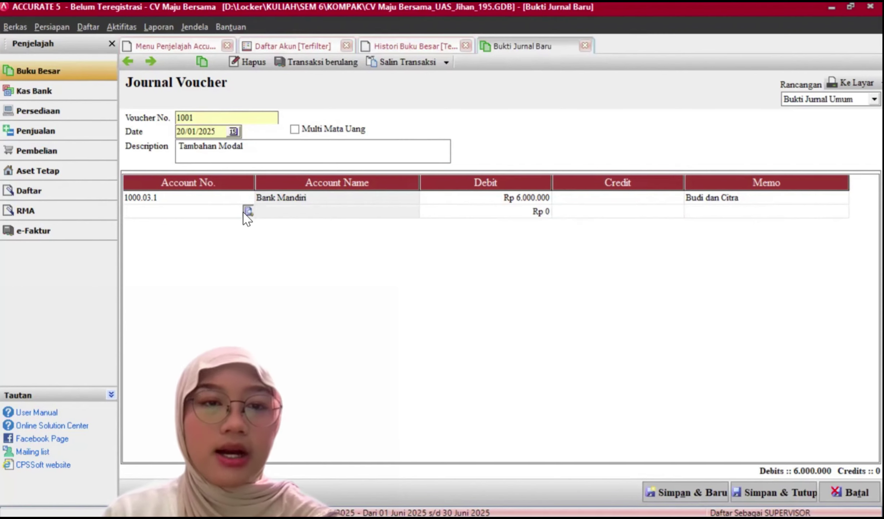
pyautogui.press('Return')
pyautogui.click(386, 185)
pyautogui.write('Moda')
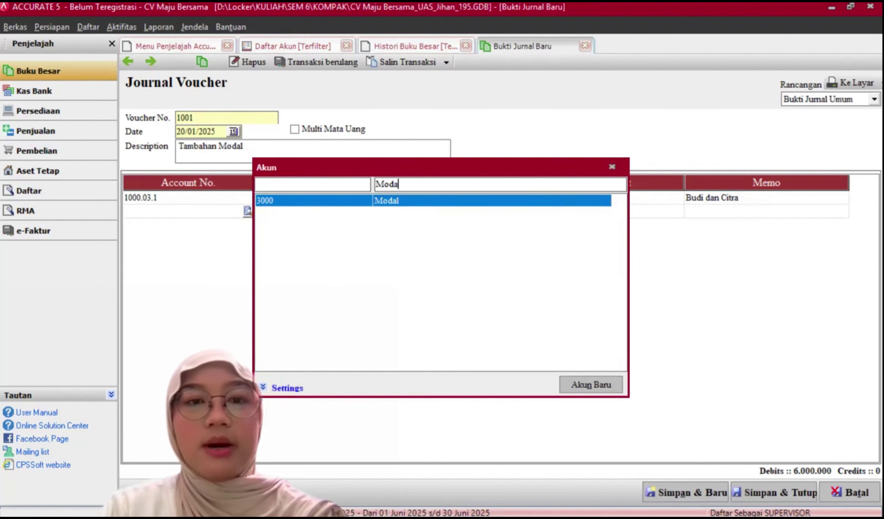
pyautogui.doubleClick(424, 210)
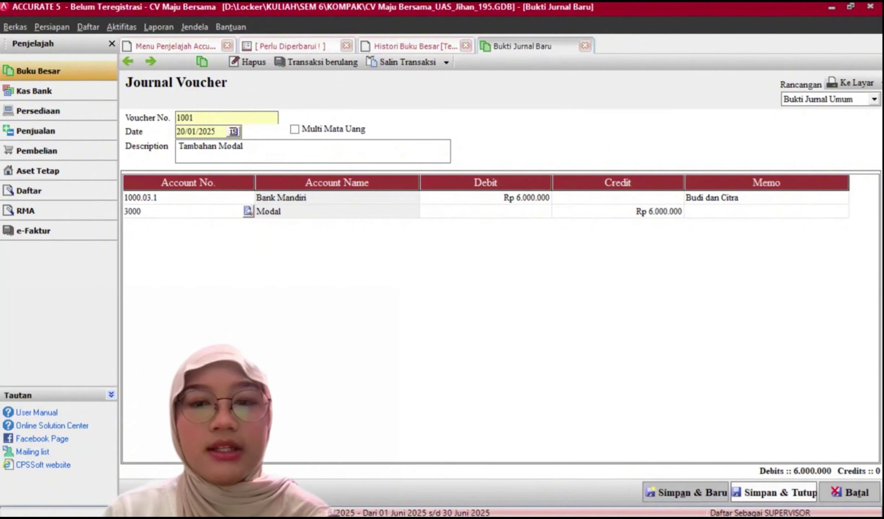
pyautogui.click(685, 493)
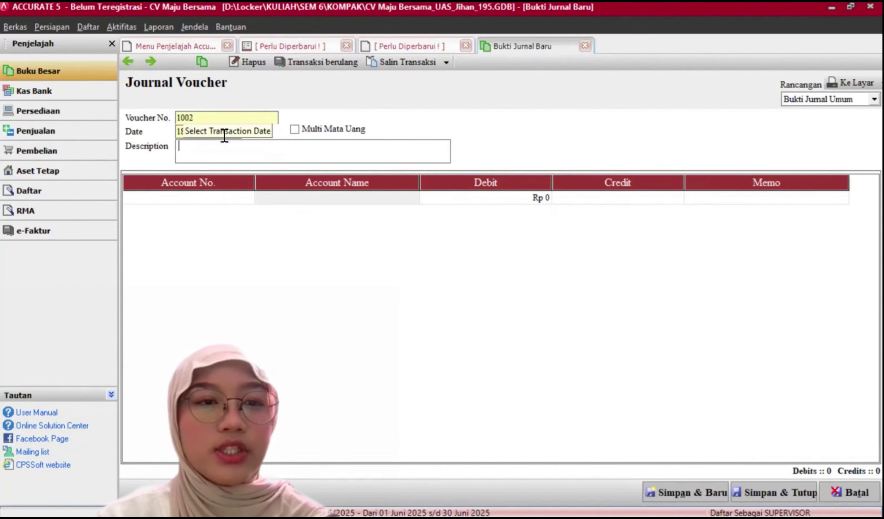
# Set the new voucher's date to 10/02/2025 and its description to "Penarikan Modal"
pyautogui.click(190, 134)
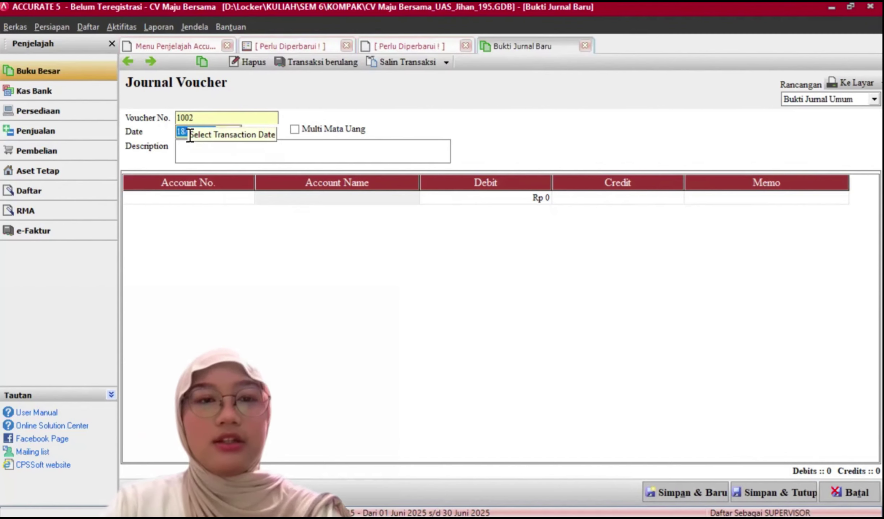
pyautogui.press('BackSpace')
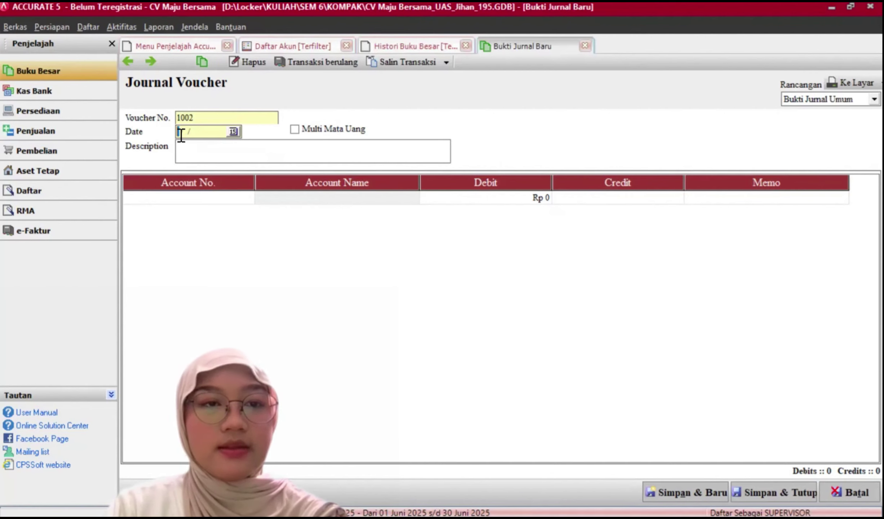
pyautogui.write('10/02/2025')
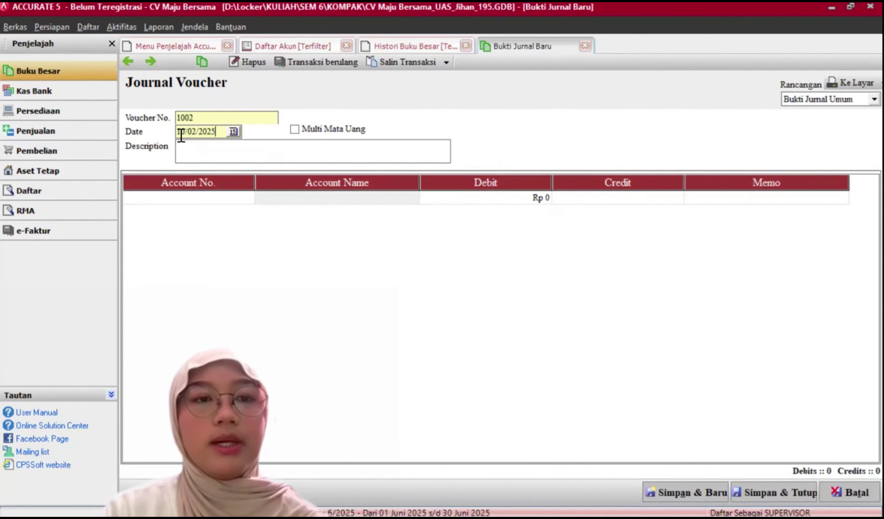
pyautogui.press('Tab')
pyautogui.click(191, 148)
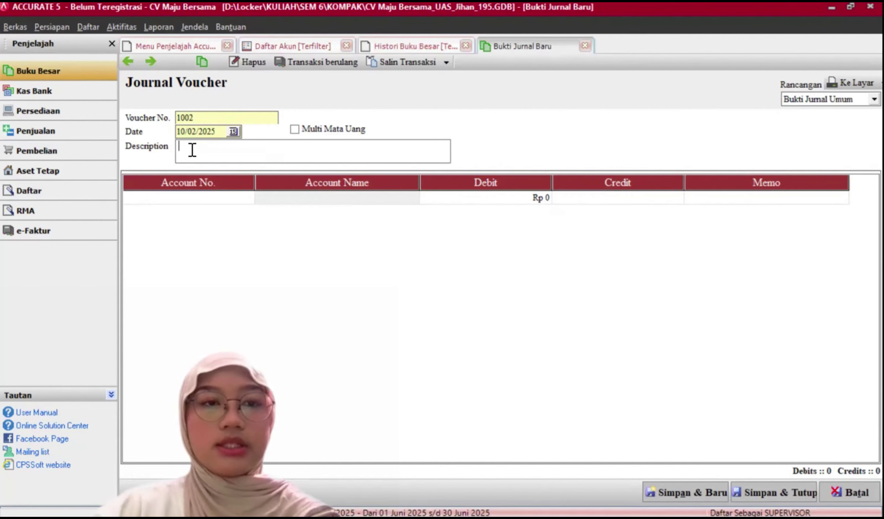
pyautogui.write('Pen')
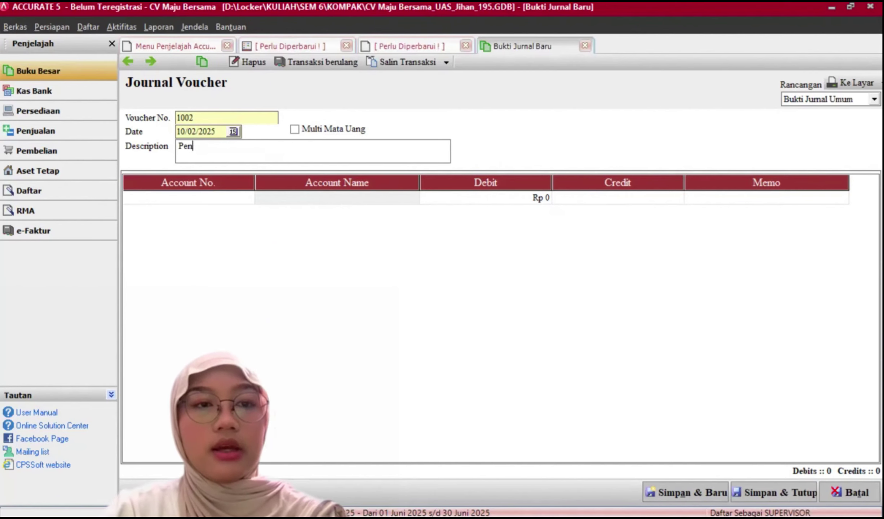
pyautogui.write('arikan Modal')
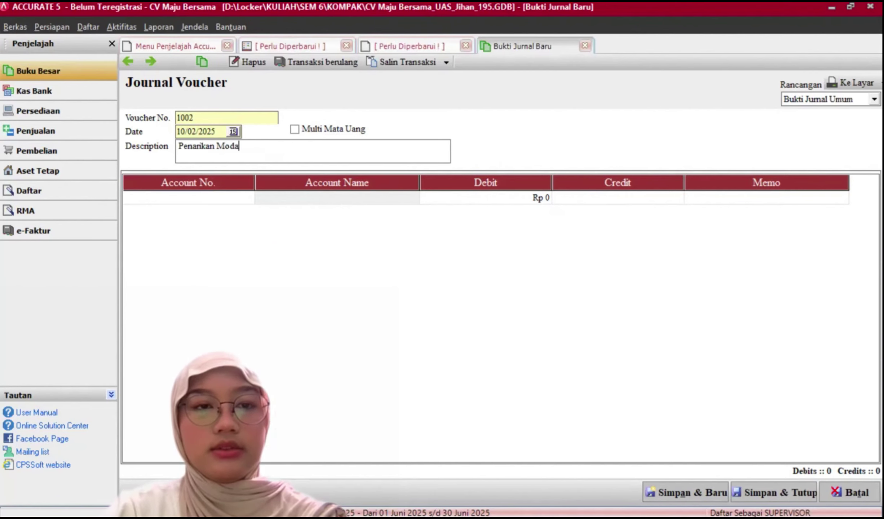
# Find the Prive/Withdrawal account (3300) in the account list and add it as the voucher's first line
pyautogui.click(241, 197)
pyautogui.click(248, 199)
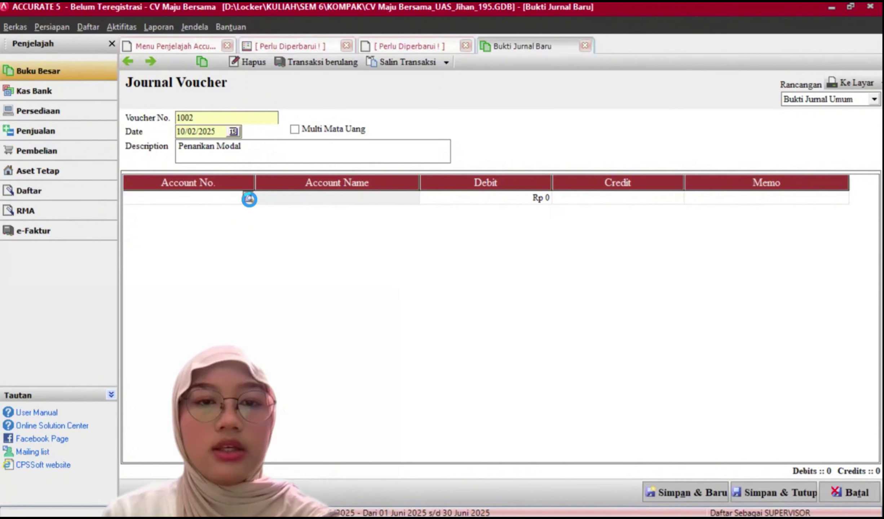
pyautogui.moveTo(385, 163); pyautogui.dragTo(373, 125)
pyautogui.scroll(-2, 397, 234)
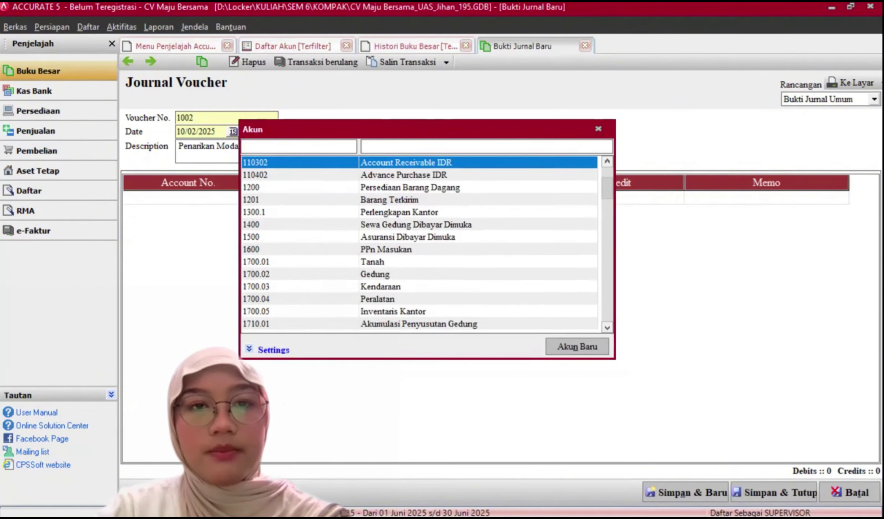
pyautogui.write('Prive')
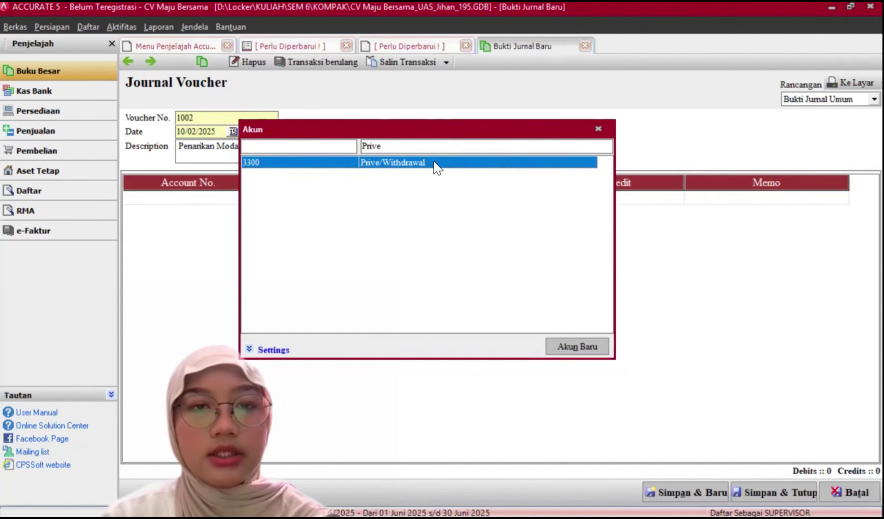
pyautogui.doubleClick(436, 163)
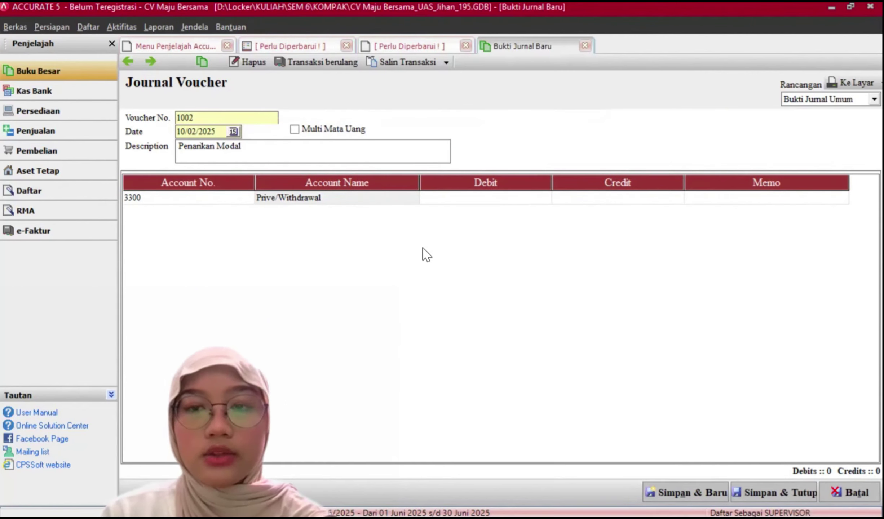
# Enter a debit of Rp 2.500.000 on the Prive/Withdrawal line
pyautogui.write('2.5')
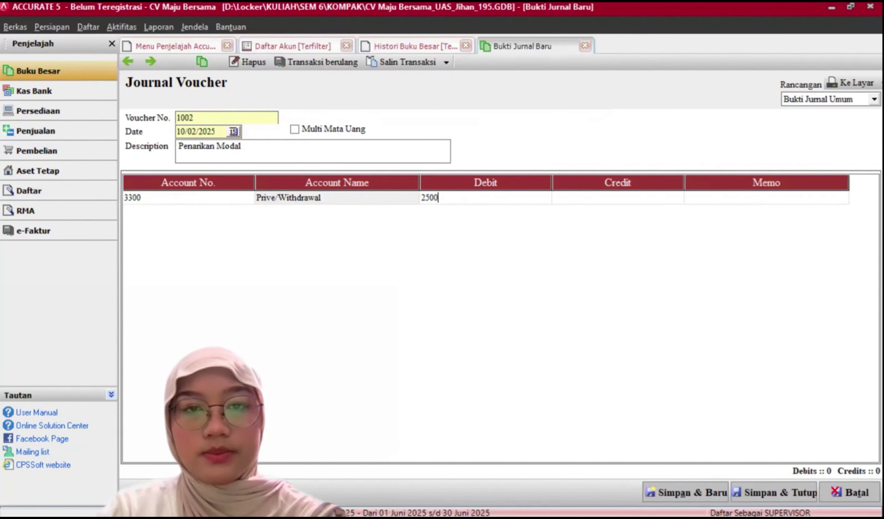
pyautogui.write('00.000')
pyautogui.press('Tab')
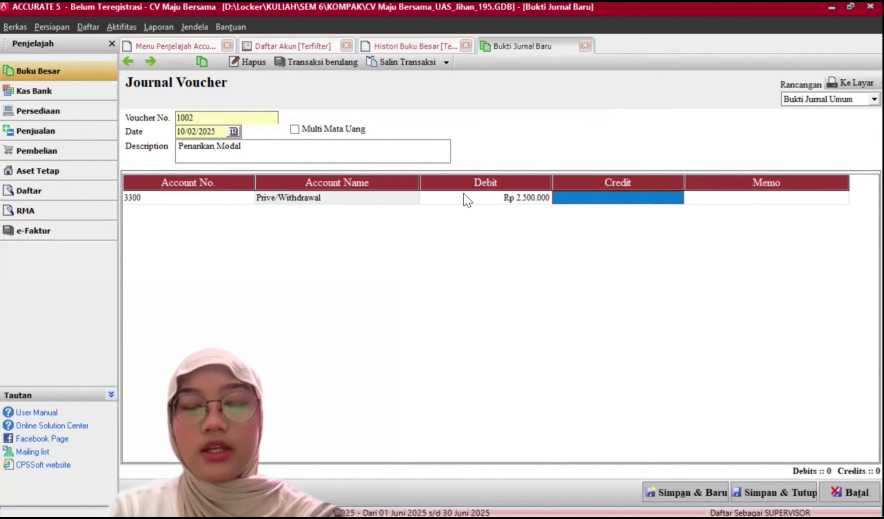
# Fill in the Prive/Withdrawal line's memo with the withdrawing partner's name followed by "(keperluan pribadi)" and commit the line
pyautogui.press('Tab')
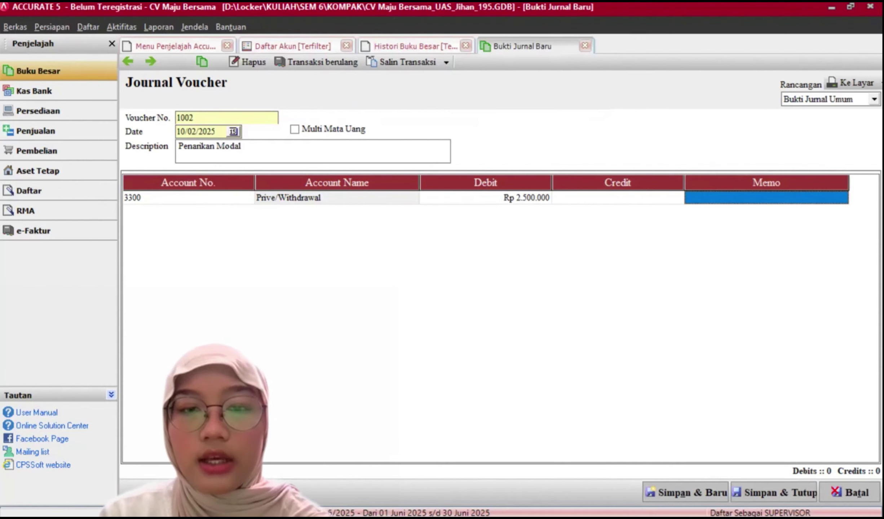
pyautogui.click(723, 199)
pyautogui.write('Andi ')
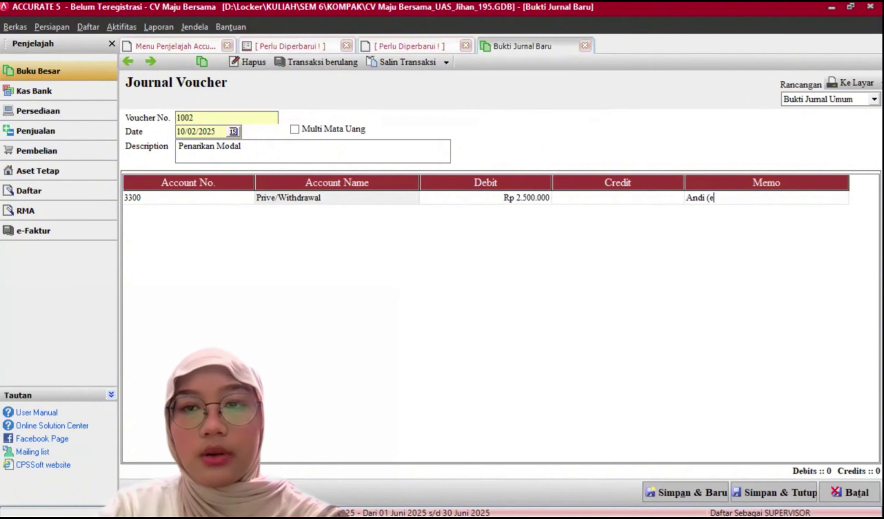
pyautogui.write('(keperluan pri')
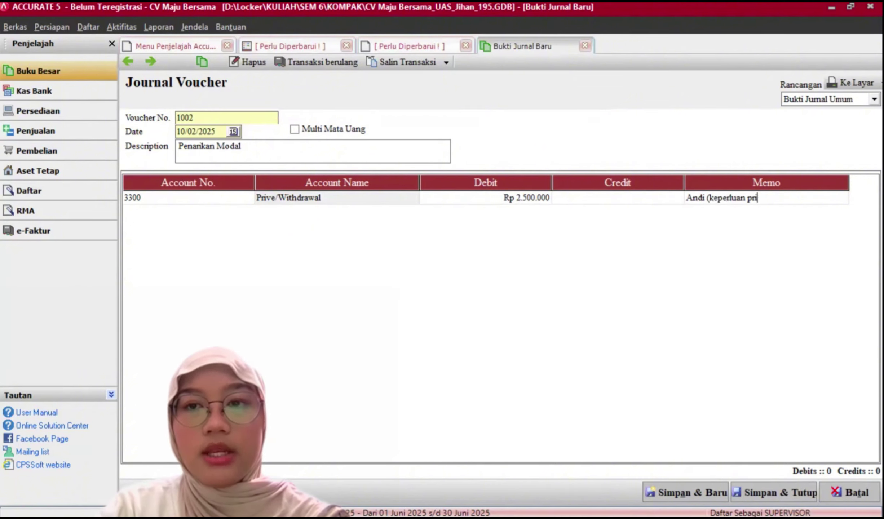
pyautogui.write('badi)')
pyautogui.press('Return')
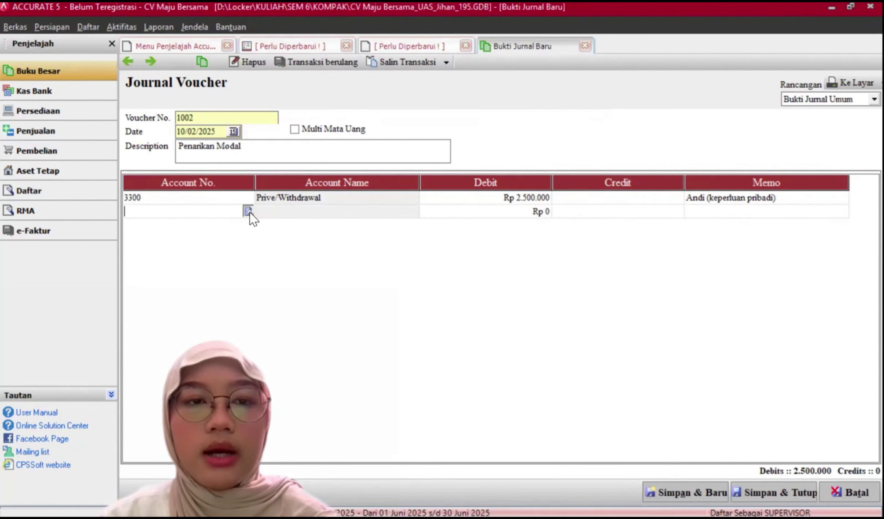
# Add Bank Mandiri (1000.03.1) as the balancing credit line of the withdrawal, then save the voucher and start a new one
pyautogui.doubleClick(372, 212)
pyautogui.click(373, 221)
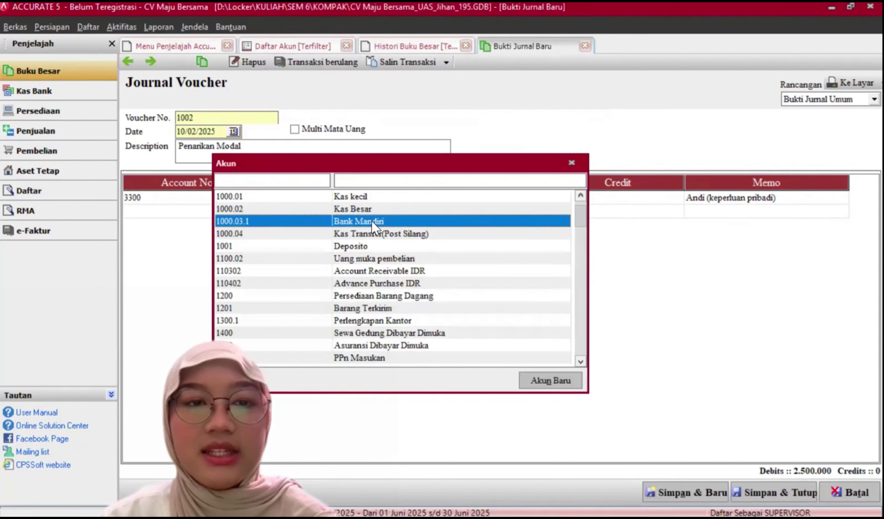
pyautogui.doubleClick(378, 221)
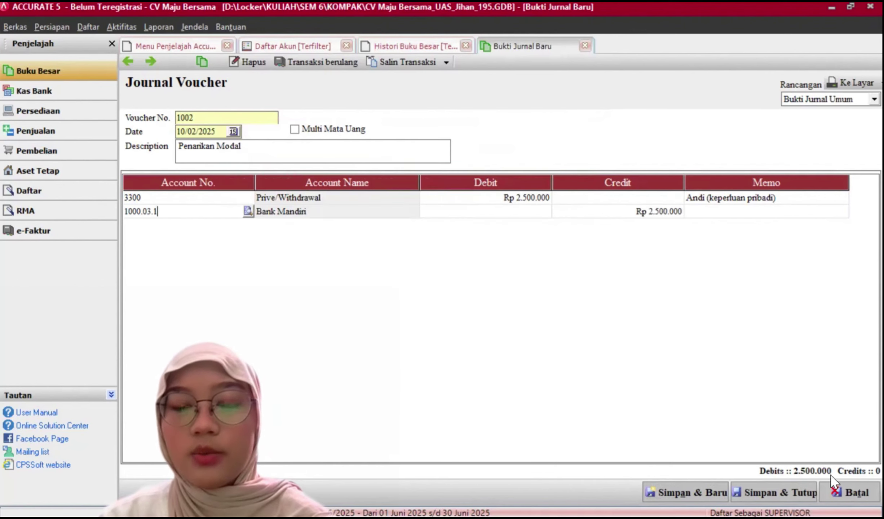
pyautogui.click(686, 494)
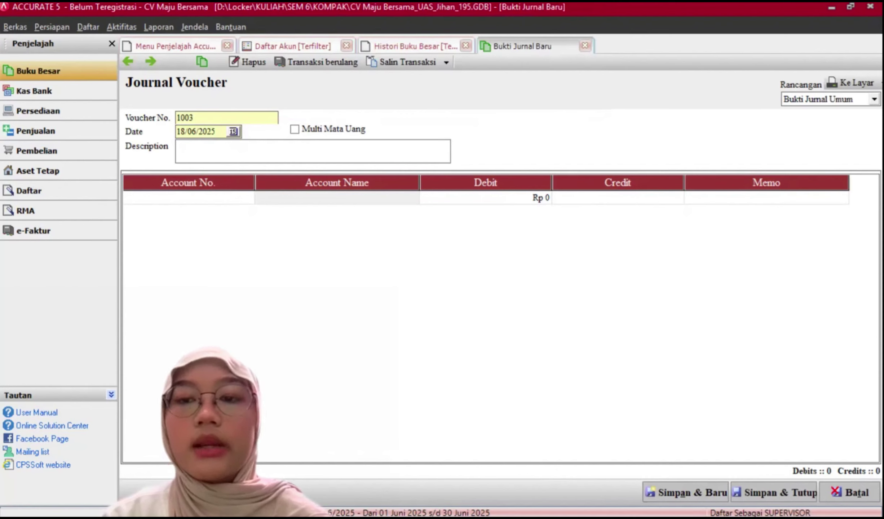
# Set the new voucher's date to 15/02/2025 and its description to "Pembelian Supplies Kantor"
pyautogui.click(222, 134)
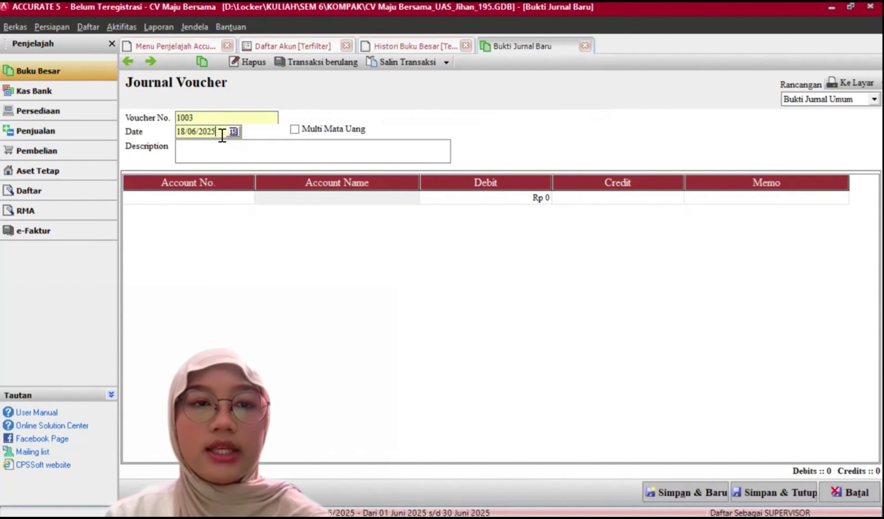
pyautogui.doubleClick(191, 134)
pyautogui.write('15/')
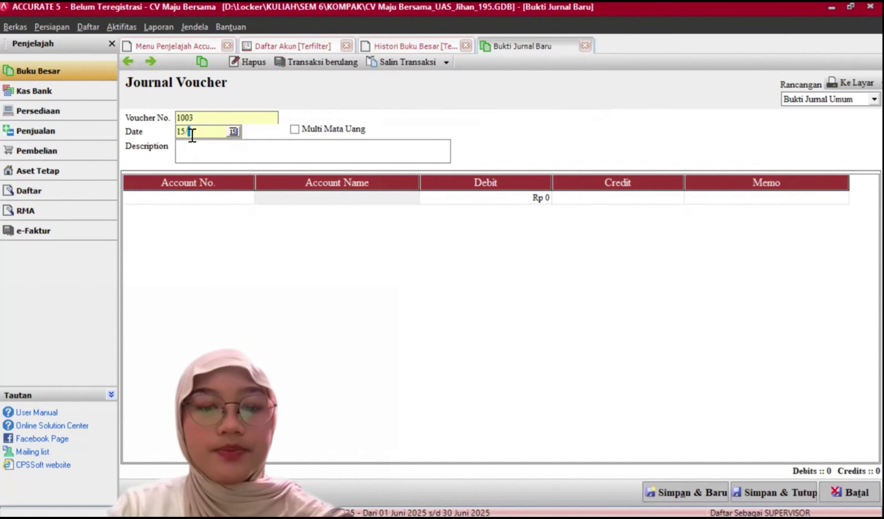
pyautogui.write('06/2025')
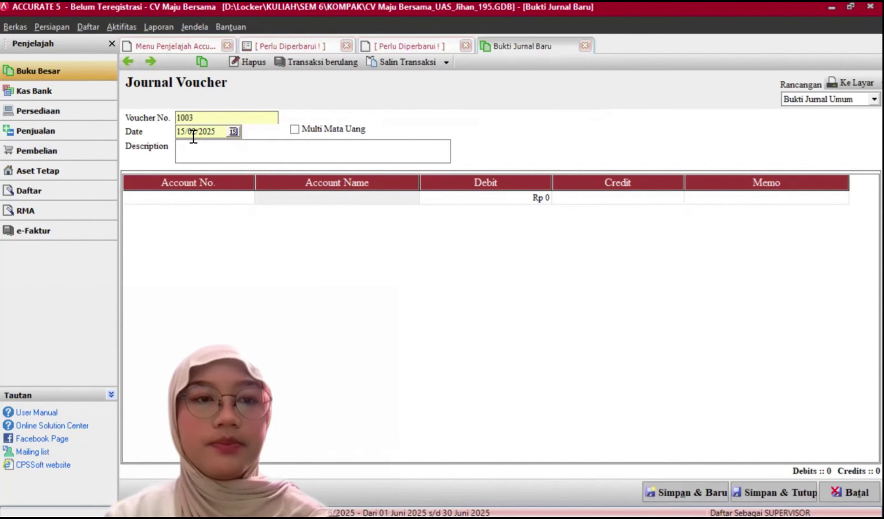
pyautogui.click(196, 150)
pyautogui.write('Pembe')
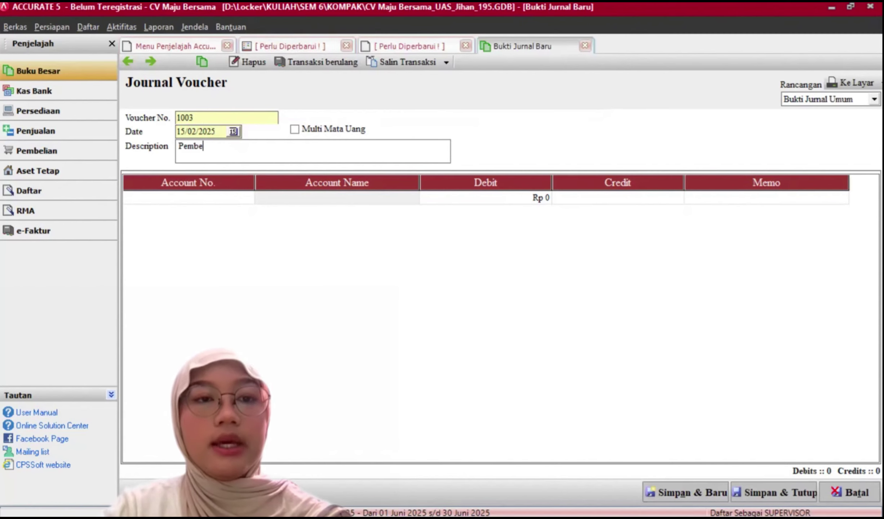
pyautogui.write('lian Supplies')
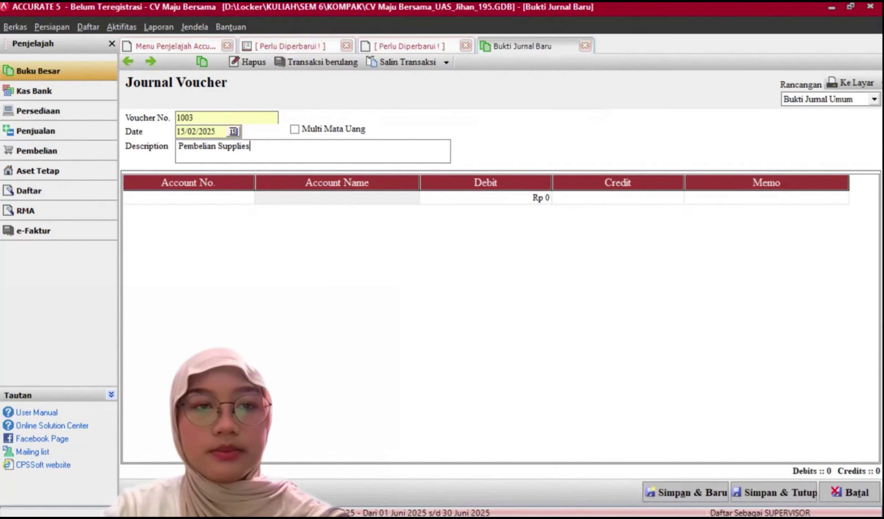
pyautogui.write(' Kantor')
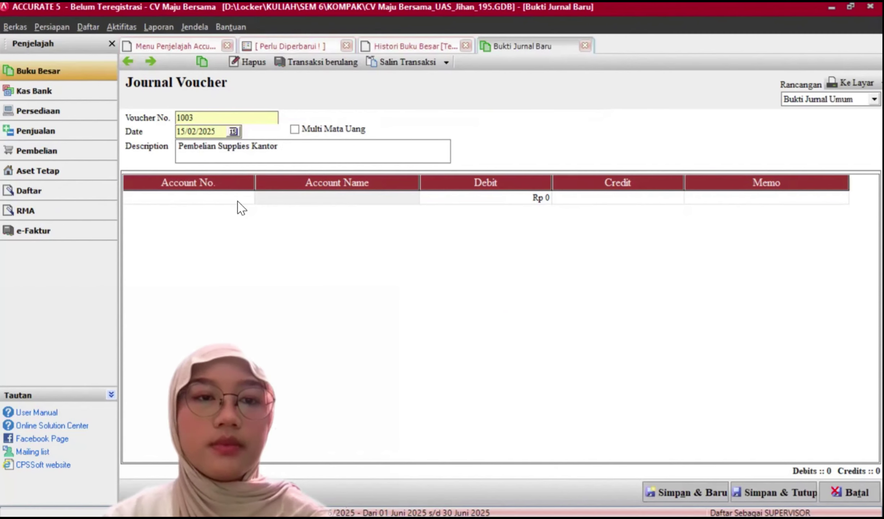
# Search the account list by name for "Perle" and add Perlengkapan Kantor (1300.1) as the voucher's first line
pyautogui.click(238, 201)
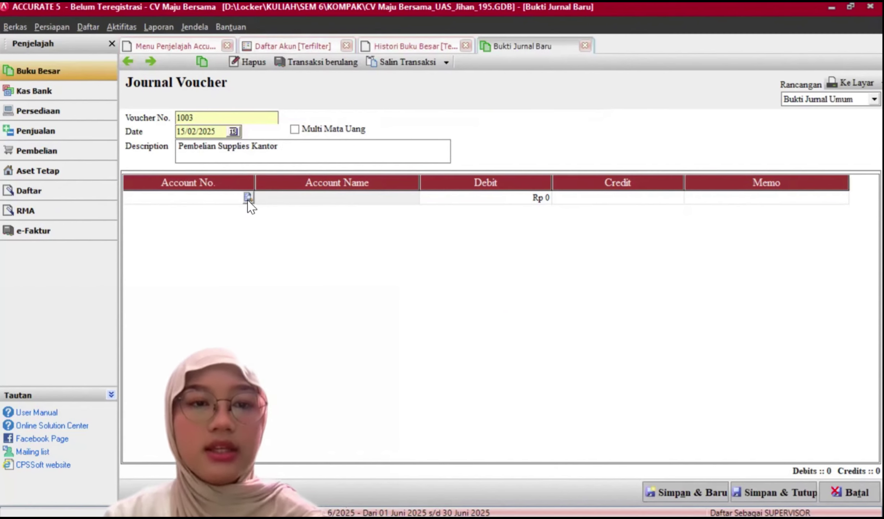
pyautogui.click(248, 201)
pyautogui.press('Down')
pyautogui.press('Down')
pyautogui.press('Down')
pyautogui.press('Down')
pyautogui.press('Down')
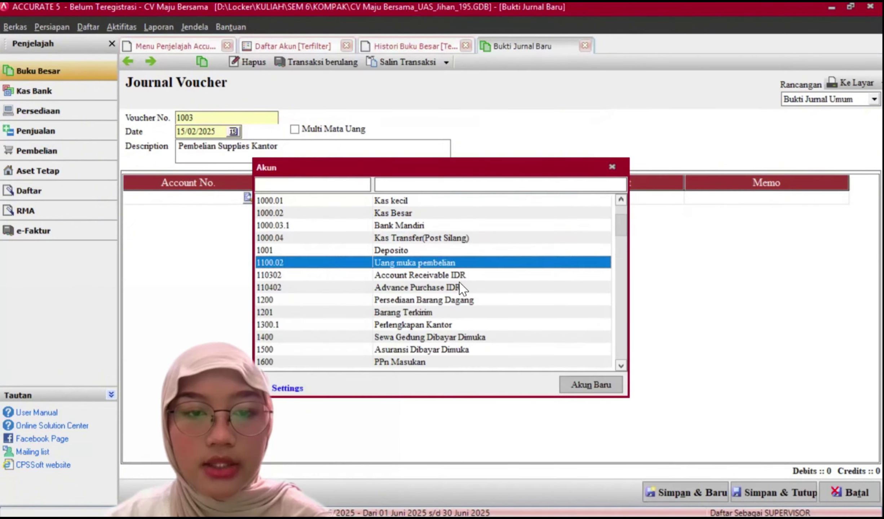
pyautogui.press('Down')
pyautogui.press('Down')
pyautogui.press('Down')
pyautogui.press('Down')
pyautogui.press('Down')
pyautogui.press('Down')
pyautogui.press('Down')
pyautogui.press('Down')
pyautogui.press('Down')
pyautogui.press('Down')
pyautogui.press('Down')
pyautogui.press('Down')
pyautogui.press('Down')
pyautogui.press('Down')
pyautogui.press('Down')
pyautogui.press('Down')
pyautogui.press('Down')
pyautogui.press('Down')
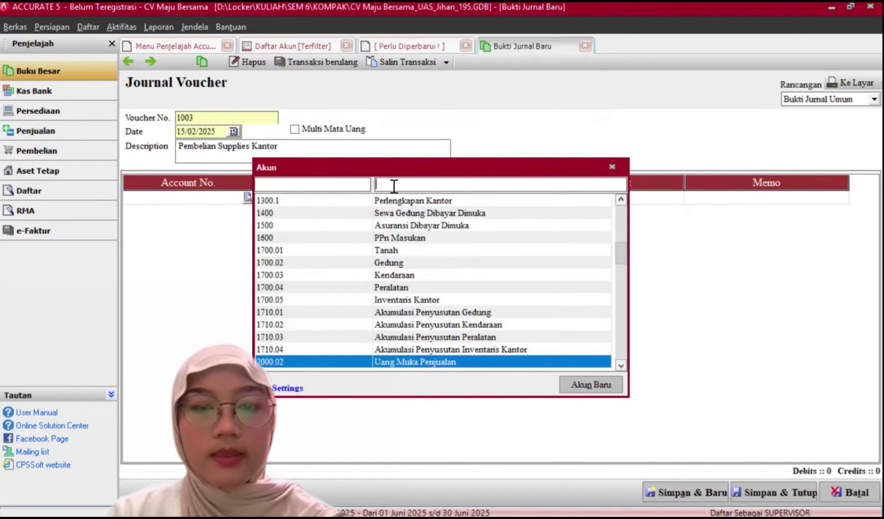
pyautogui.write('Perle')
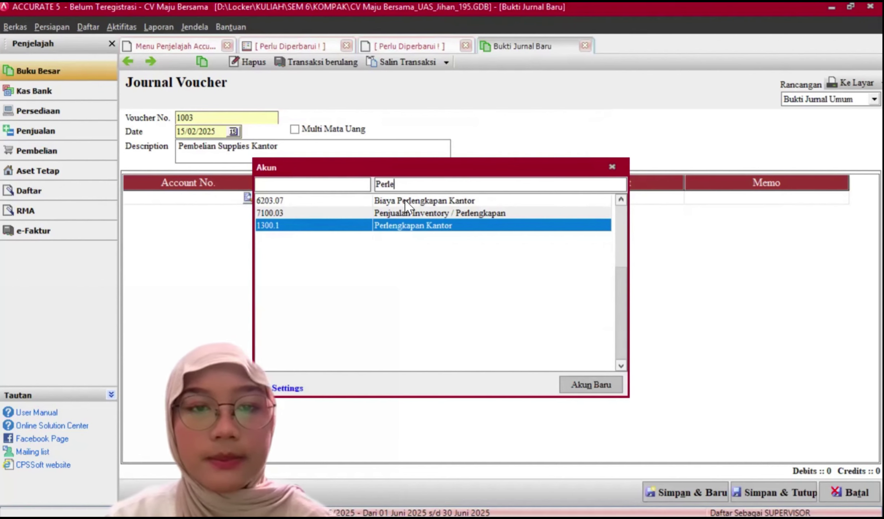
pyautogui.doubleClick(405, 229)
# Enter a debit of Rp 1.500.000 on the Perlengkapan Kantor line
pyautogui.click(545, 201)
pyautogui.press('BackSpace')
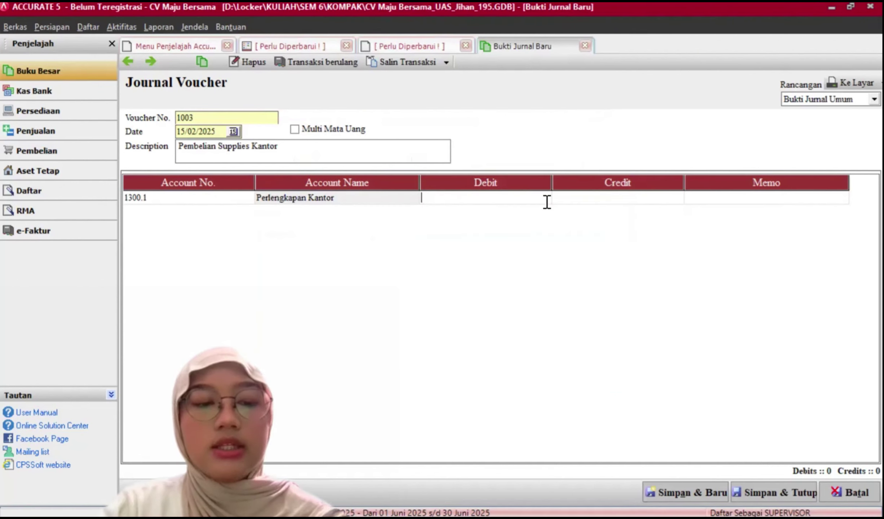
pyautogui.write('15')
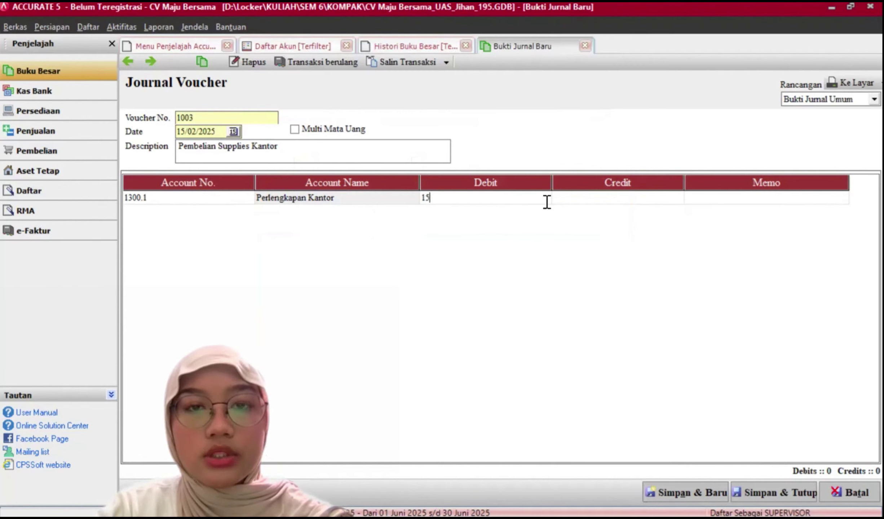
pyautogui.write('00000')
pyautogui.press('Tab')
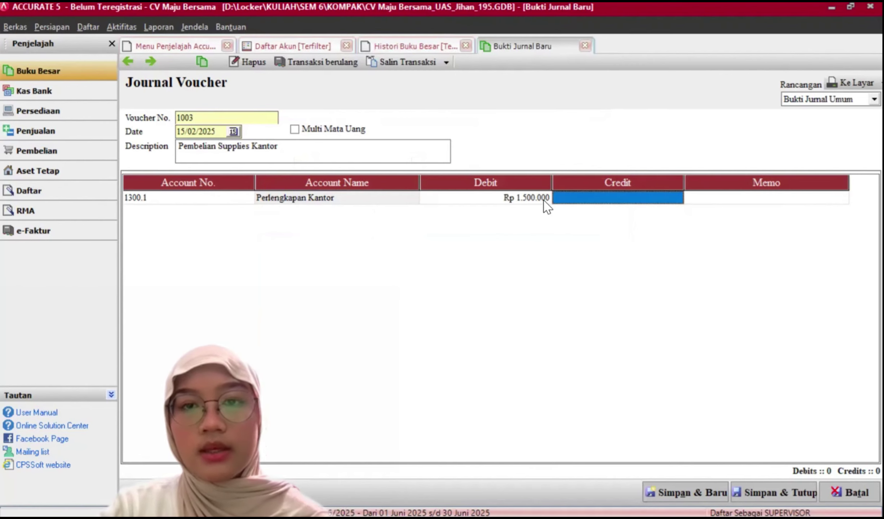
# Set the Perlengkapan Kantor line's memo to "Supplies kantor" and commit the line
pyautogui.press('Tab')
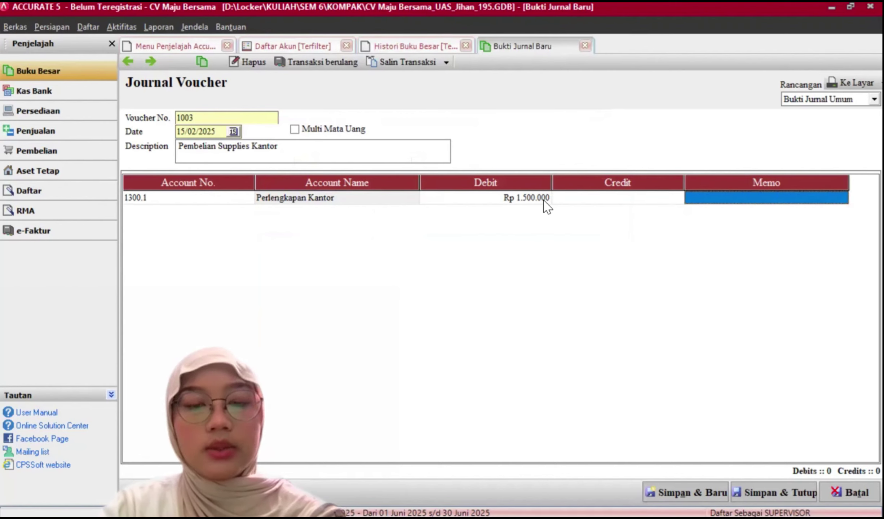
pyautogui.write('Supplies')
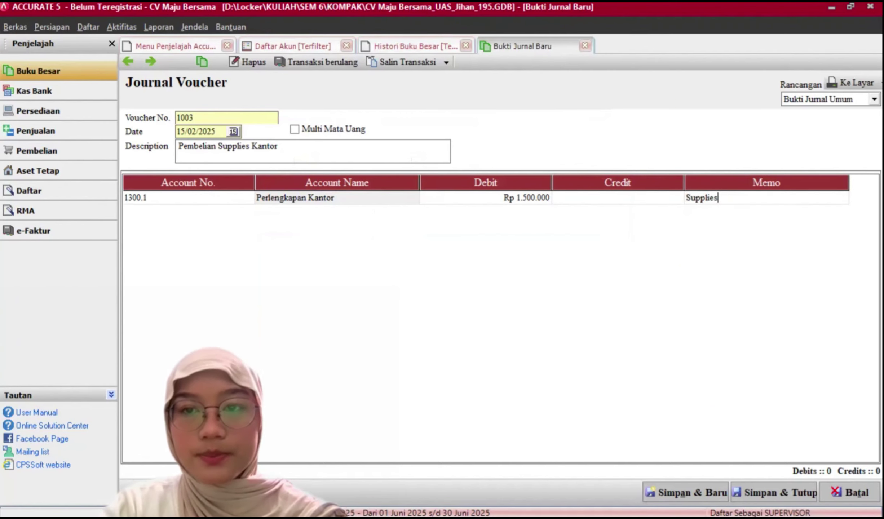
pyautogui.write(' kantor')
pyautogui.press('Tab')
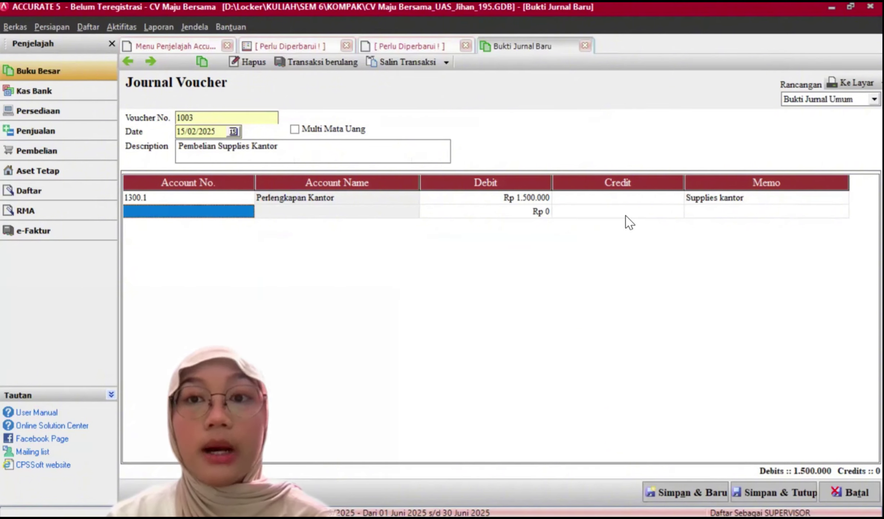
# Credit Bank Mandiri (1000.03.1) as the supplies purchase's balancing line, then save the voucher and start a new one
pyautogui.click(245, 212)
pyautogui.click(251, 211)
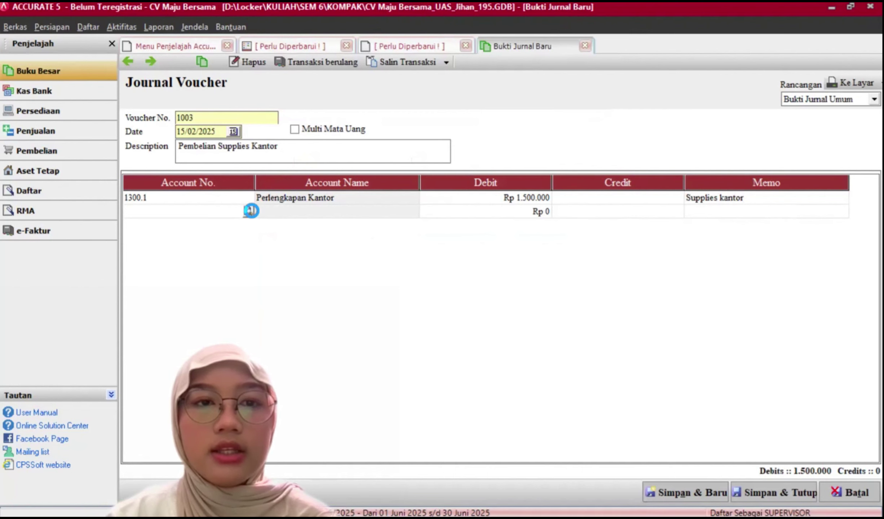
pyautogui.click(402, 222)
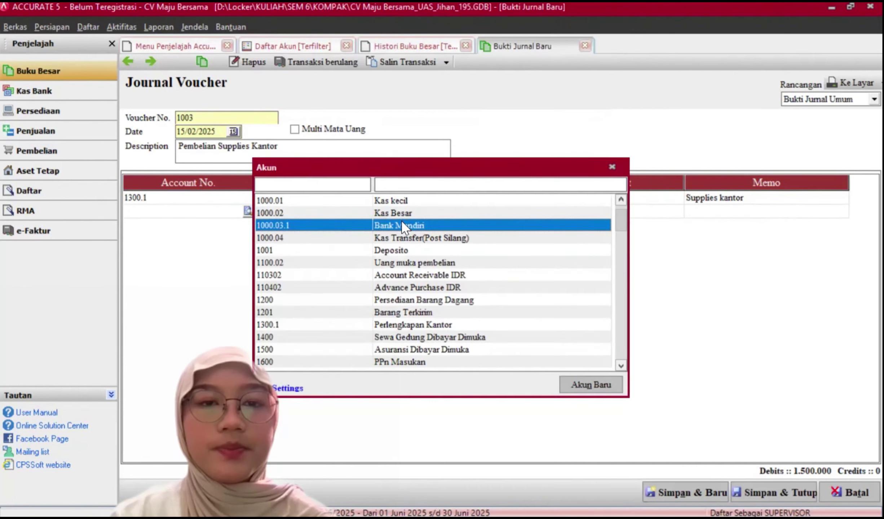
pyautogui.doubleClick(402, 223)
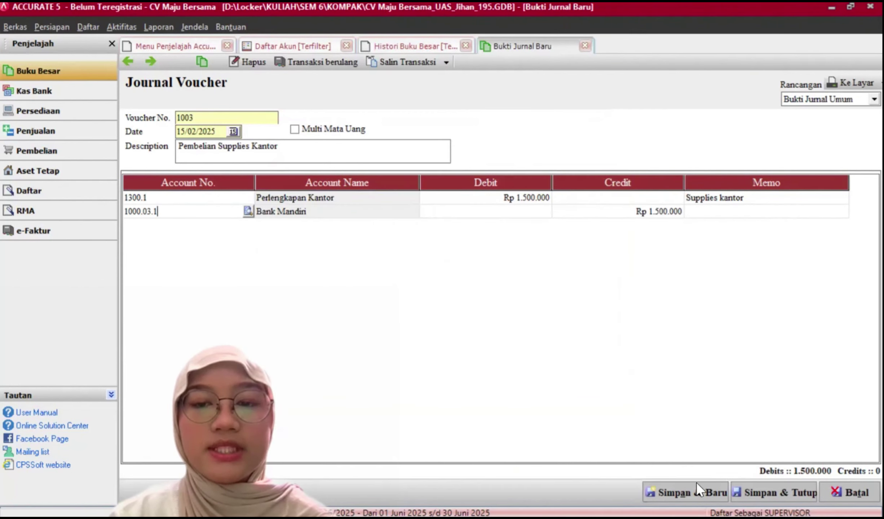
pyautogui.click(689, 490)
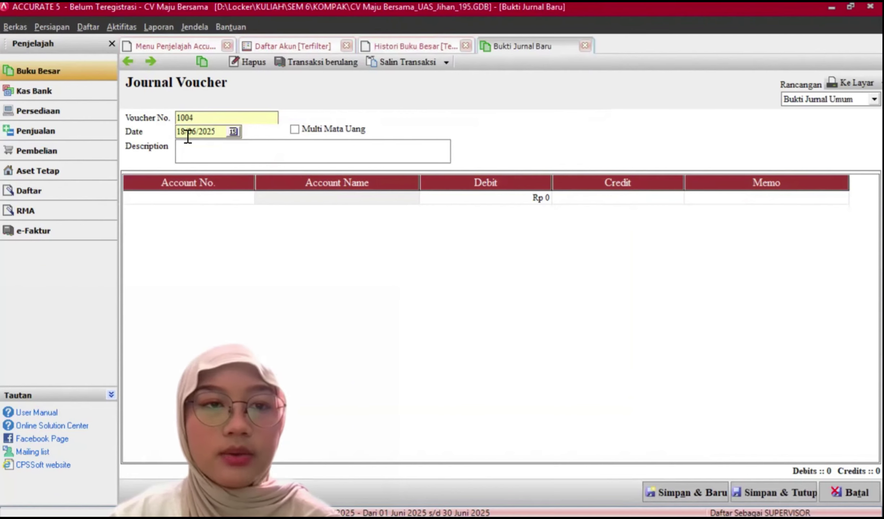
# Set the new voucher's date to 28/02/2025 and its description to "Penambahan modal"
pyautogui.click(226, 136)
pyautogui.click(202, 132)
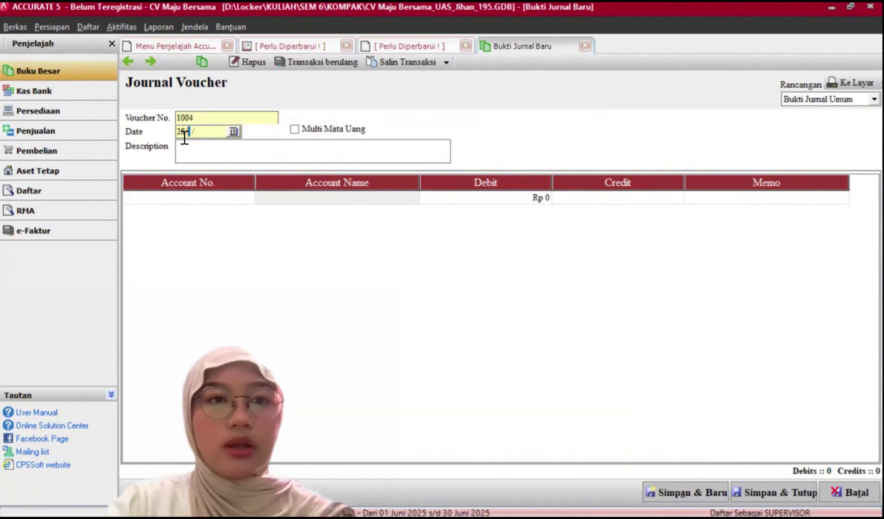
pyautogui.write('28/02/2025')
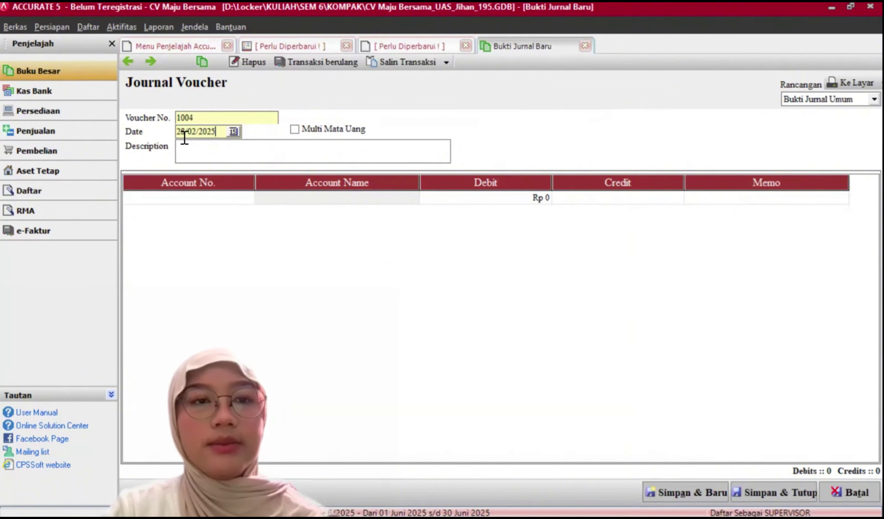
pyautogui.press('Tab')
pyautogui.press('Tab')
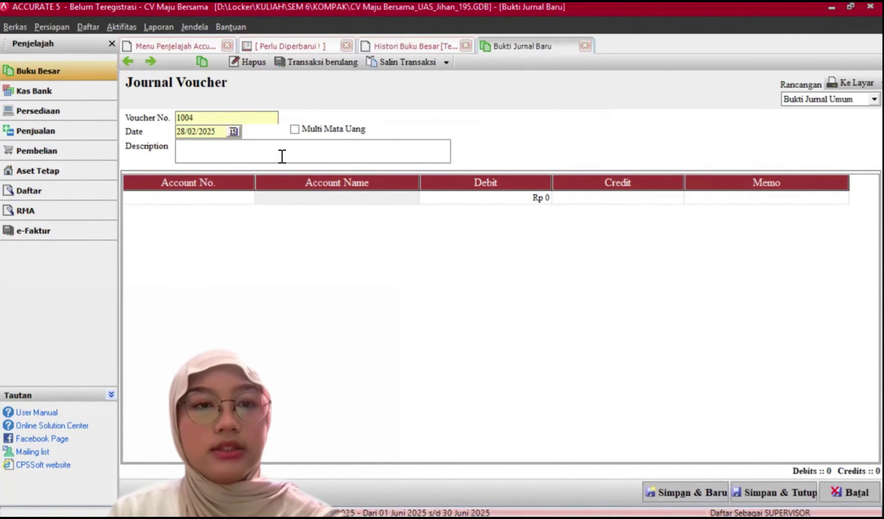
pyautogui.write('Penambahan modal')
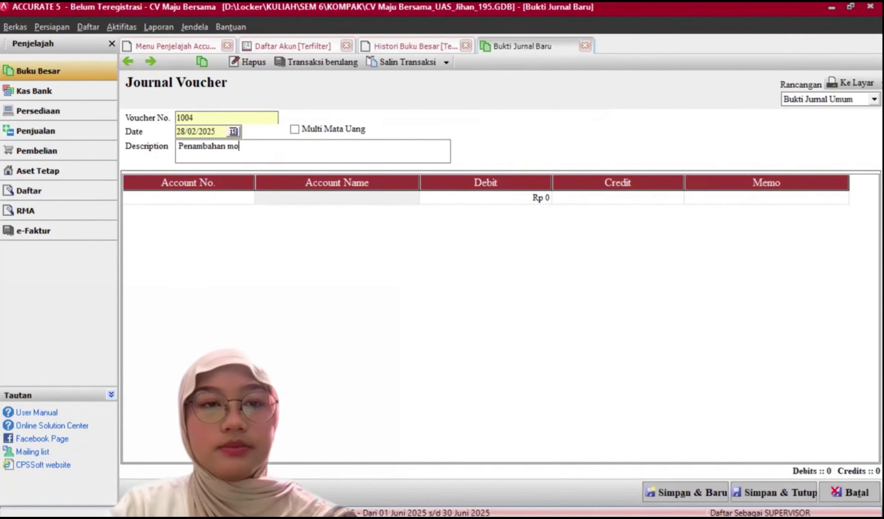
# Add Bank Mandiri (1000.03.1) from the account list as the first line of the capital addition voucher
pyautogui.click(249, 199)
pyautogui.click(249, 199)
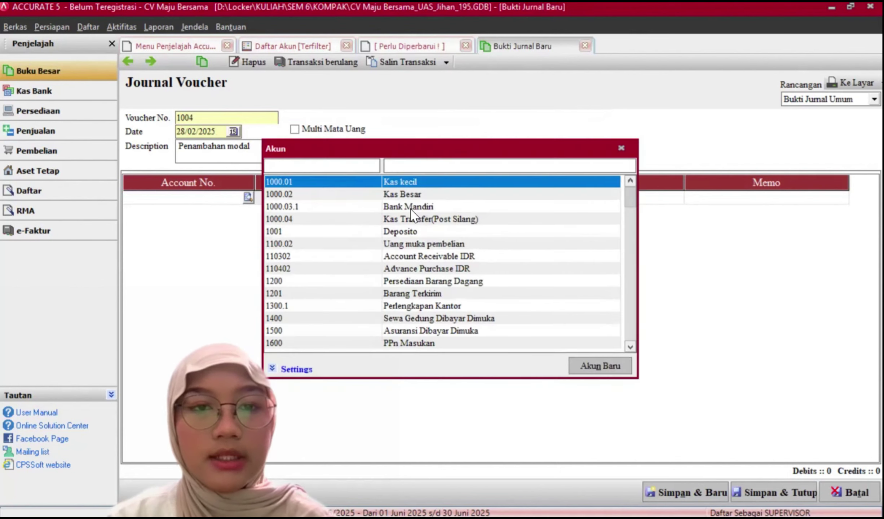
pyautogui.press('Down')
pyautogui.press('Down')
pyautogui.doubleClick(566, 208)
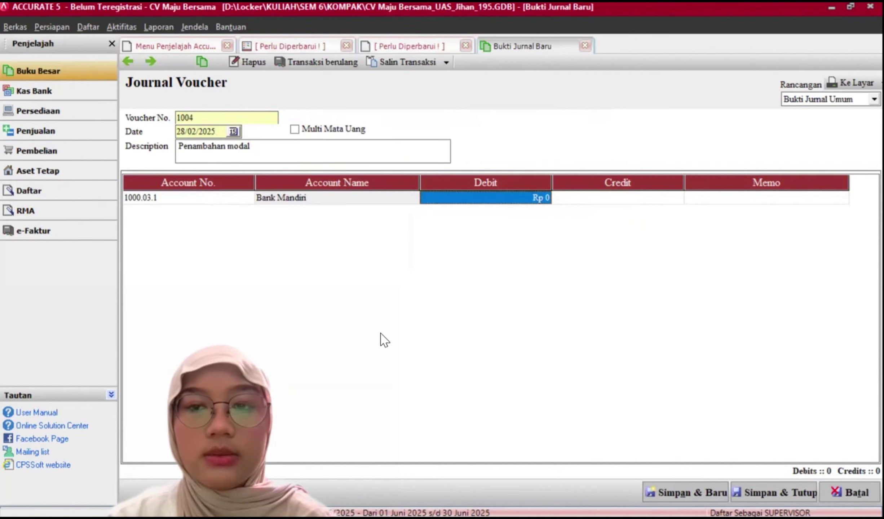
# Debit Bank Mandiri Rp 8.000.000 in the capital addition voucher and enter the contributing partner's name as the line's memo
pyautogui.click(554, 200)
pyautogui.write('8.00')
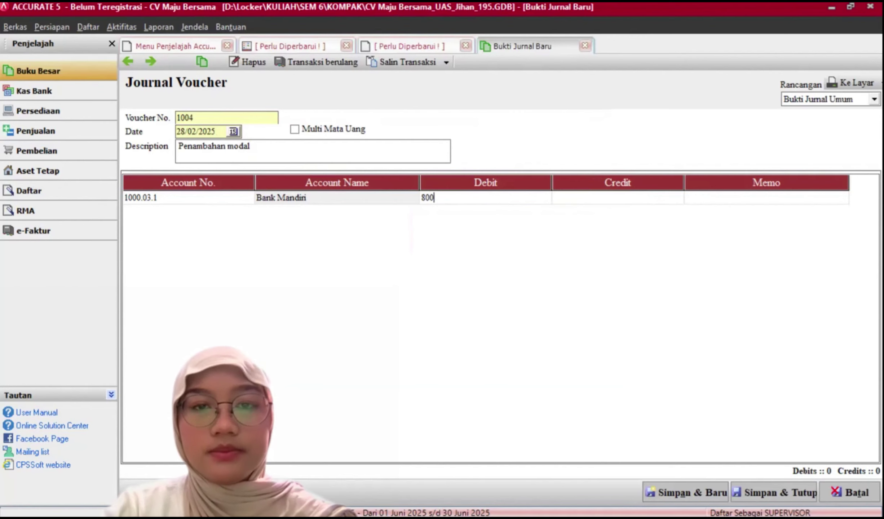
pyautogui.write('0.000')
pyautogui.click(552, 195)
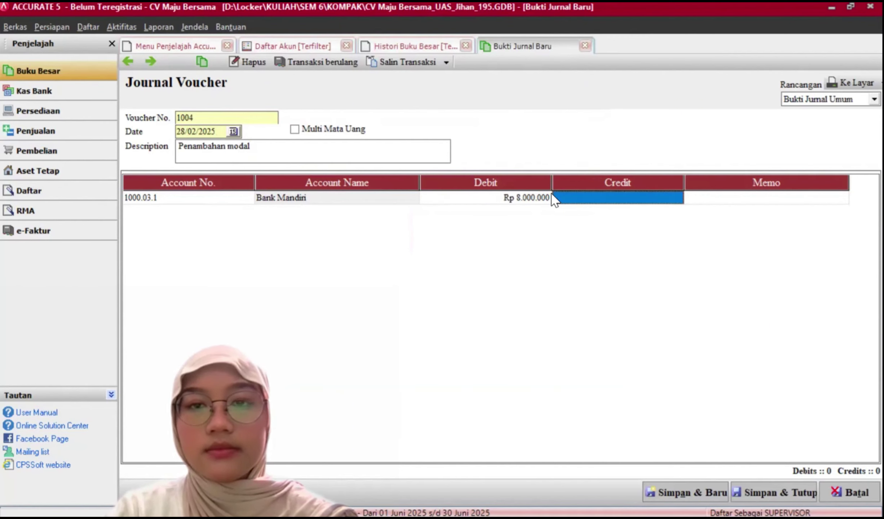
pyautogui.press('Tab')
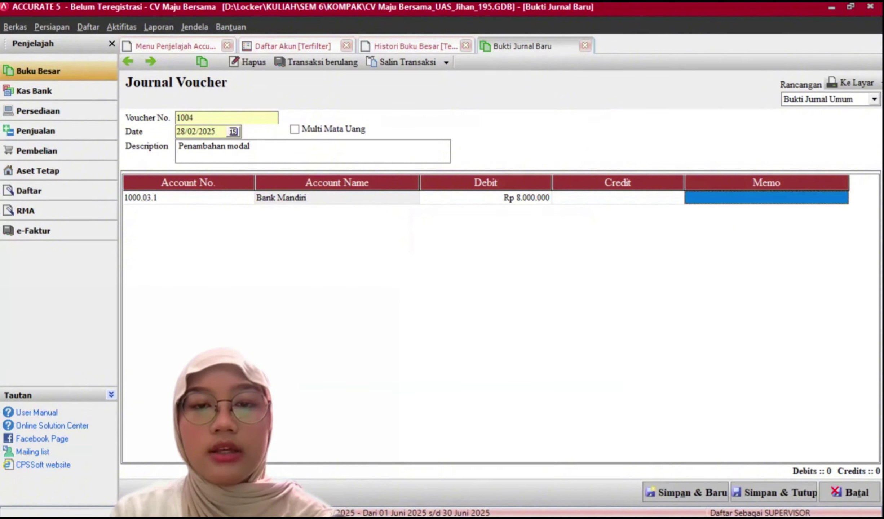
pyautogui.click(751, 200)
pyautogui.write('Citra')
pyautogui.press('Tab')
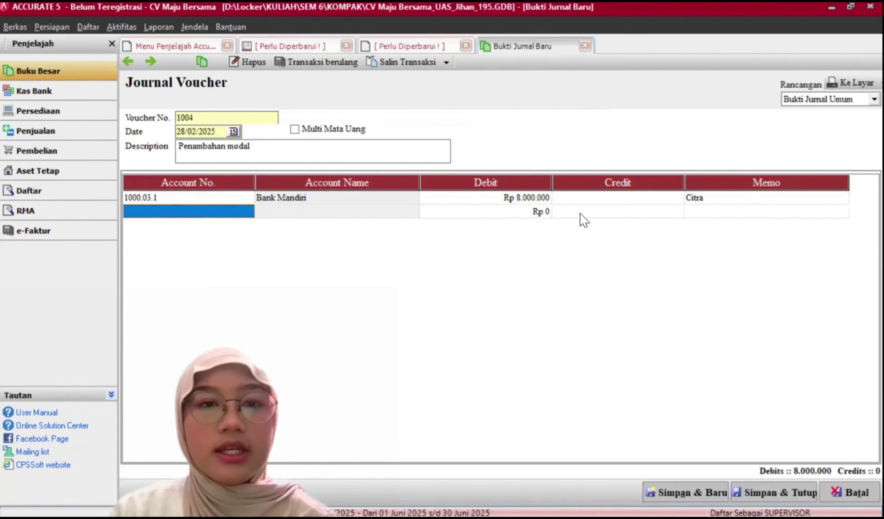
# Credit Modal (3000) as the capital addition's balancing line, then save the voucher and start a new one
pyautogui.click(247, 213)
pyautogui.click(251, 214)
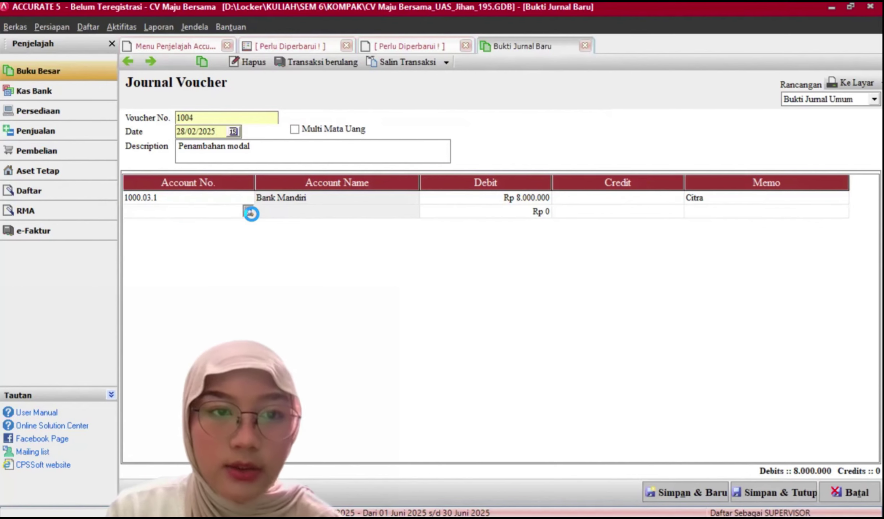
pyautogui.click(429, 185)
pyautogui.write('Modal')
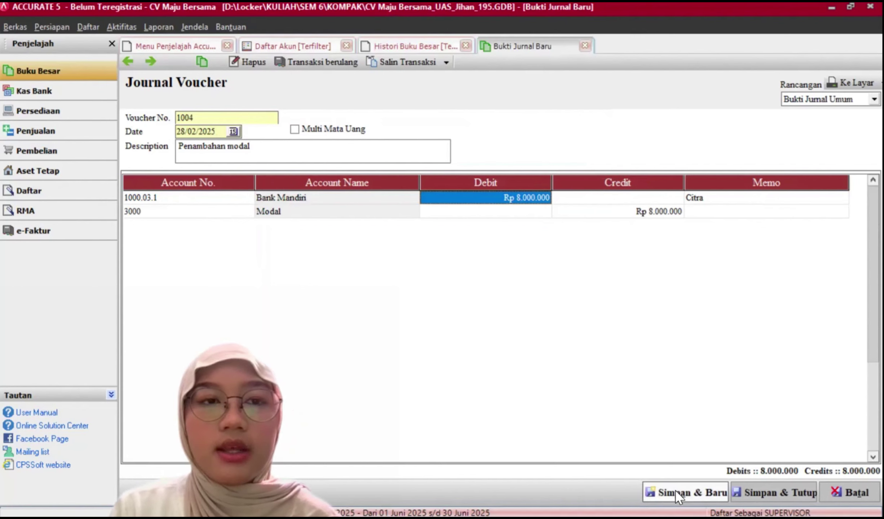
pyautogui.click(679, 498)
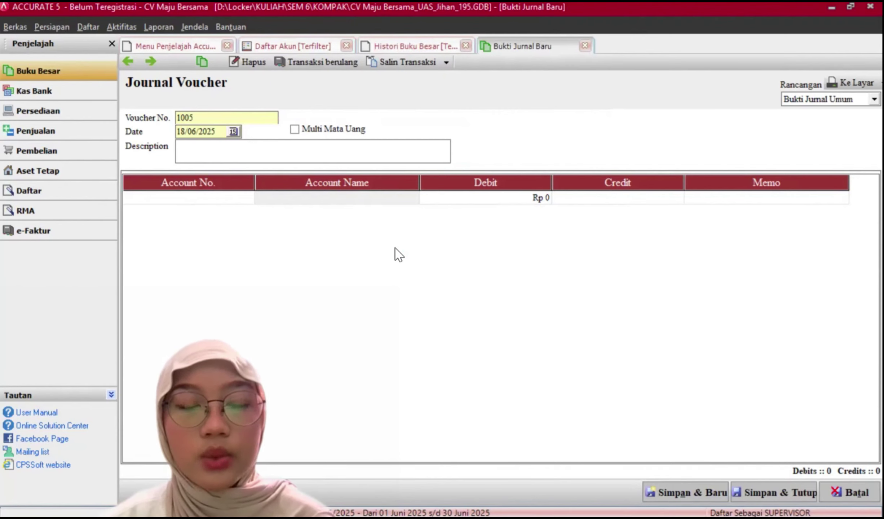
# Set the new voucher's date to 25/01/2025 and its description to "Transfer Laba"
pyautogui.click(182, 134)
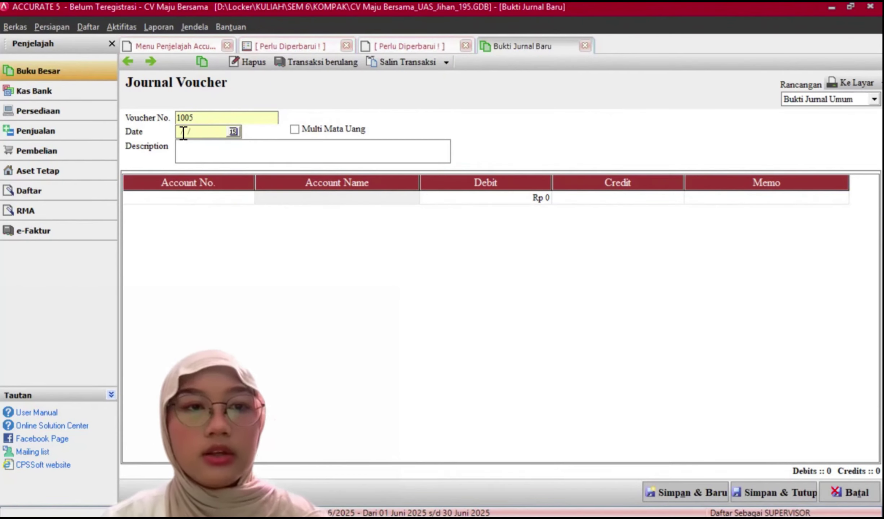
pyautogui.write('2')
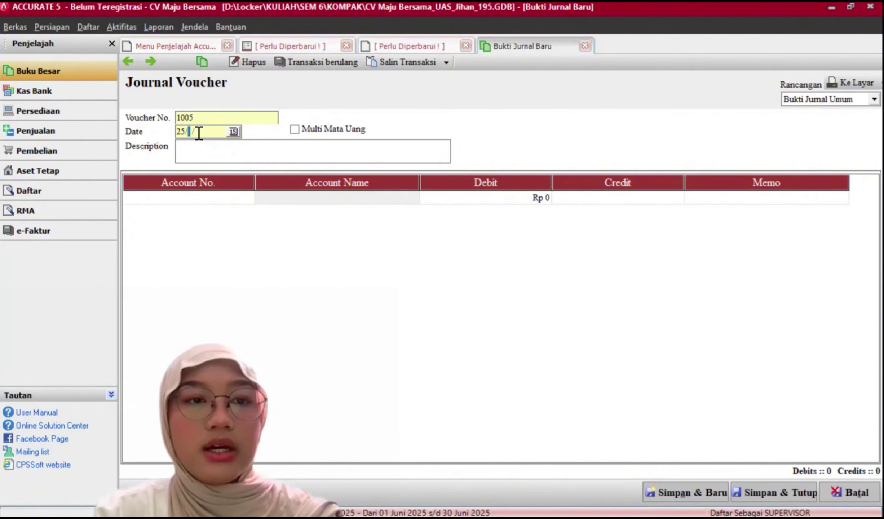
pyautogui.write('5/01/2025')
pyautogui.press('Tab')
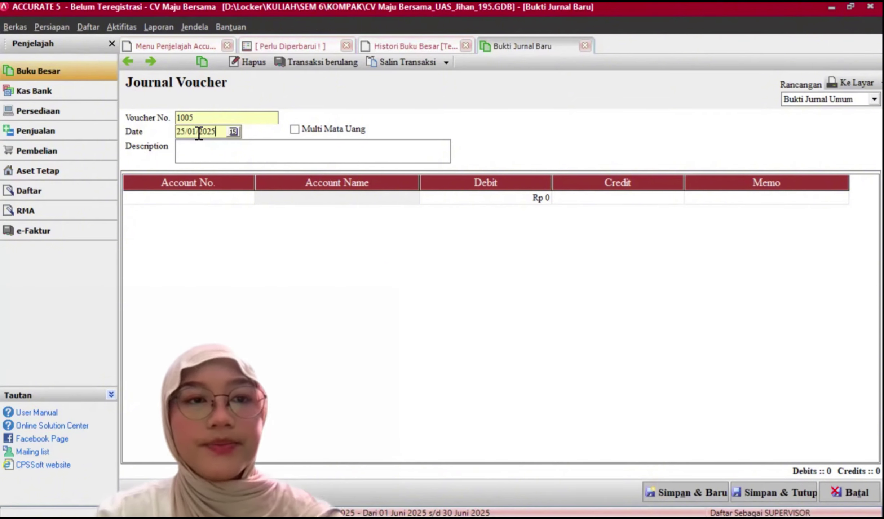
pyautogui.write('Transfer Laba')
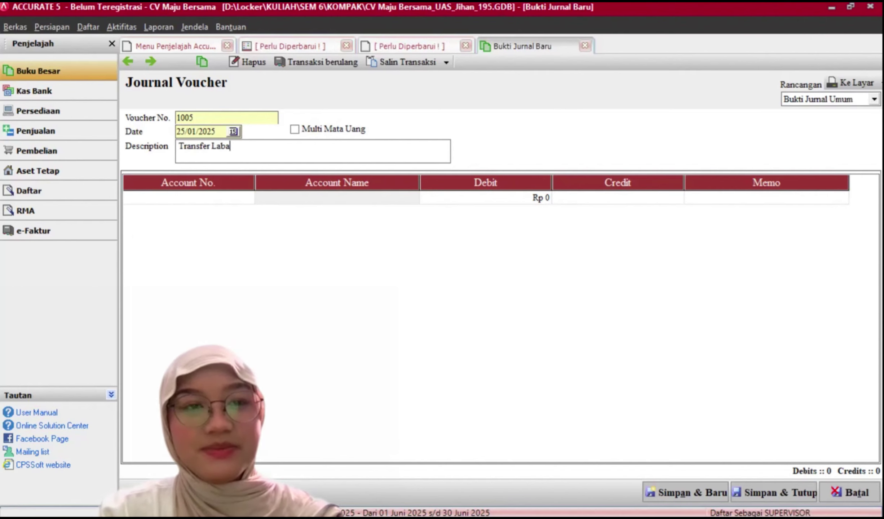
pyautogui.press('Tab')
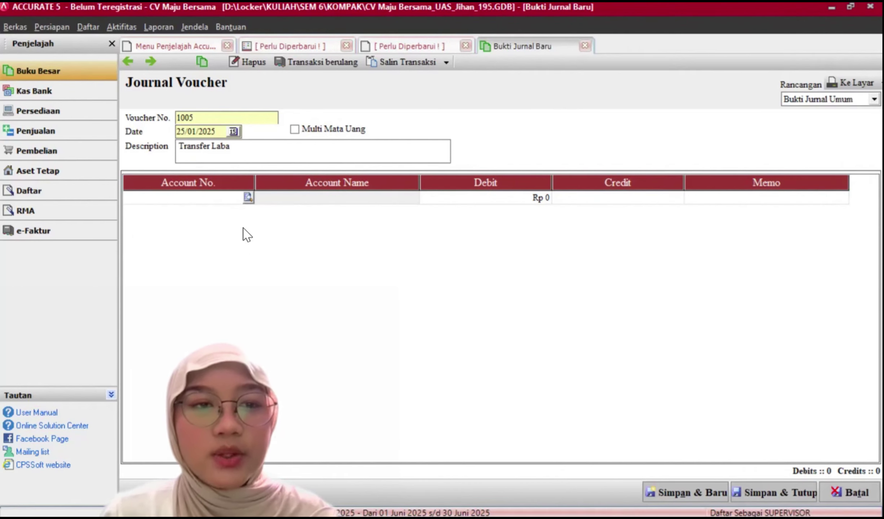
# Search the account list for "Gain" and add Gain/Loss Revaluation FA (8200) as the January profit transfer's first line
pyautogui.click(247, 198)
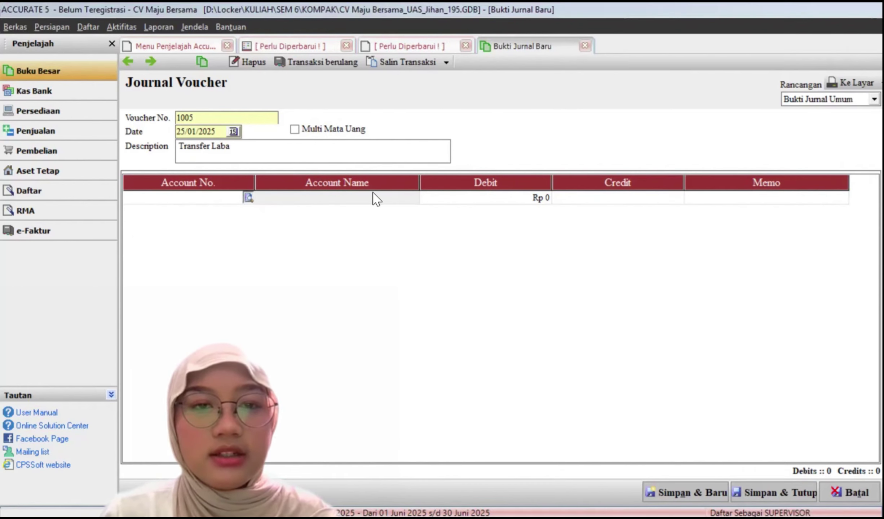
pyautogui.write('Laba')
pyautogui.press('BackSpace')
pyautogui.press('BackSpace')
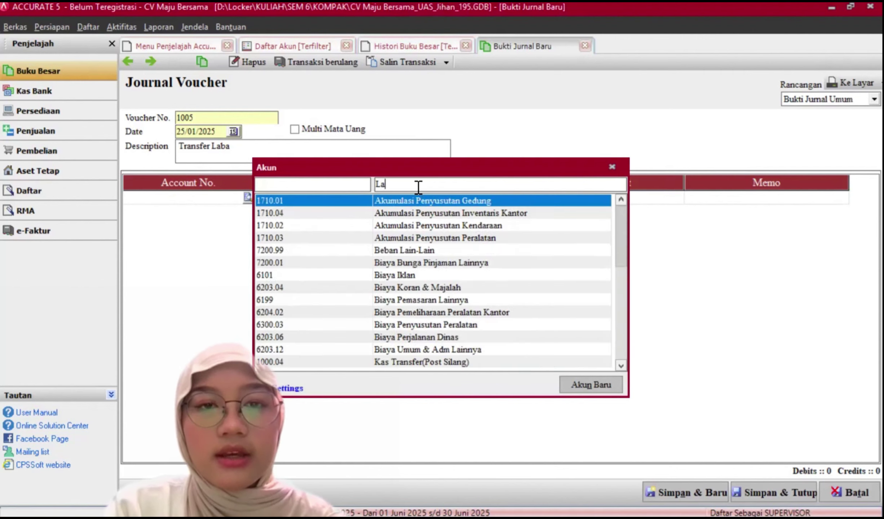
pyautogui.press('BackSpace')
pyautogui.press('BackSpace')
pyautogui.write('Gain')
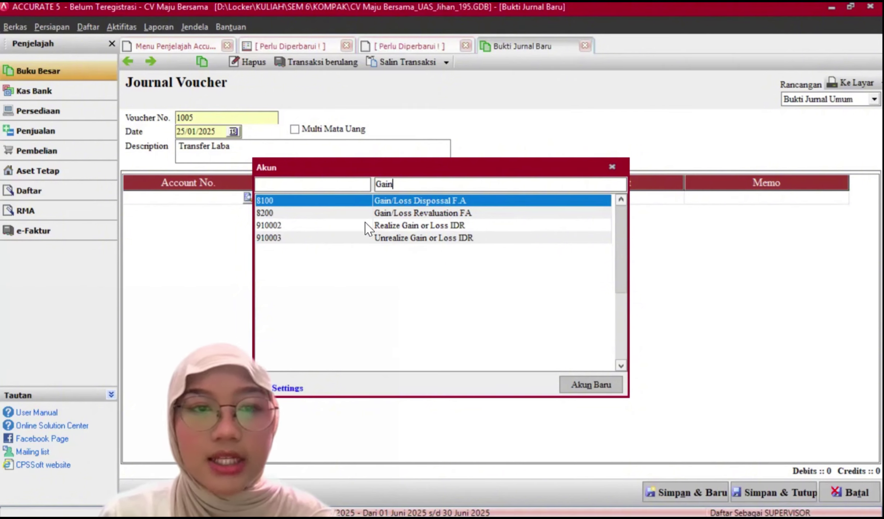
pyautogui.click(449, 216)
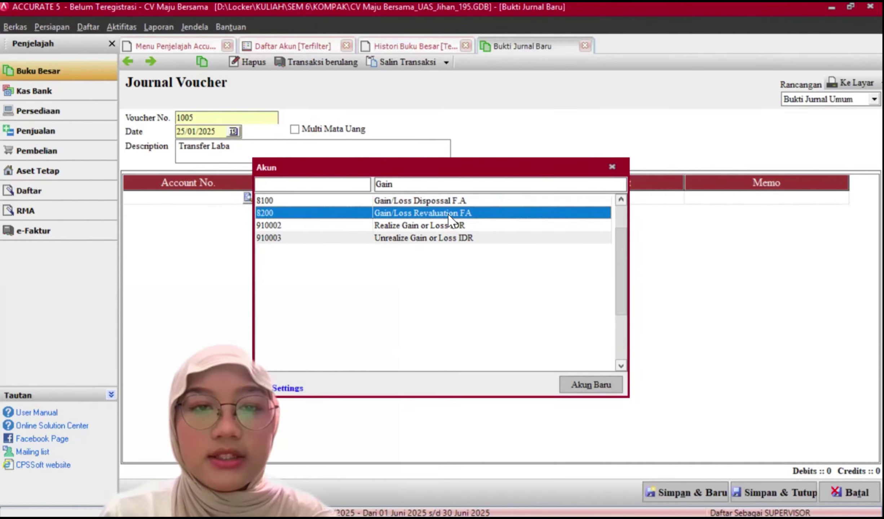
pyautogui.press('Return')
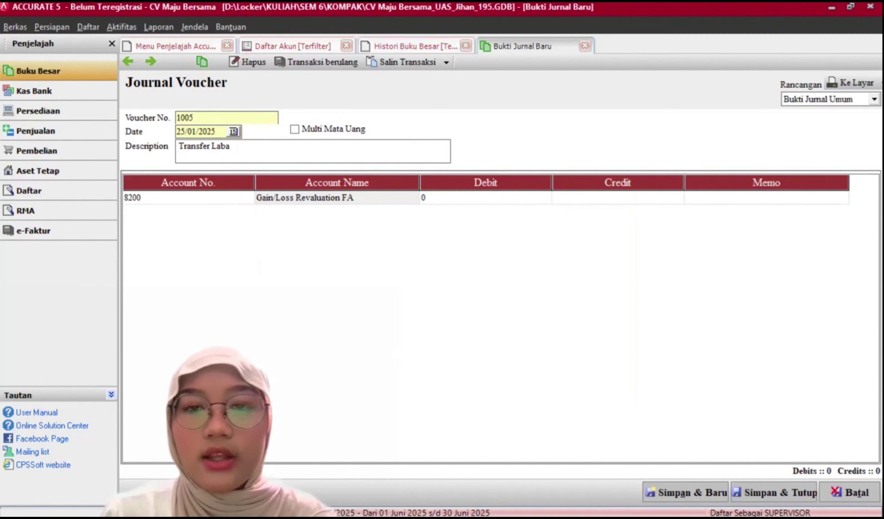
# Debit Gain/Loss Revaluation FA Rp 3.500.000 and set the line's memo to "Januari"
pyautogui.write('3500000')
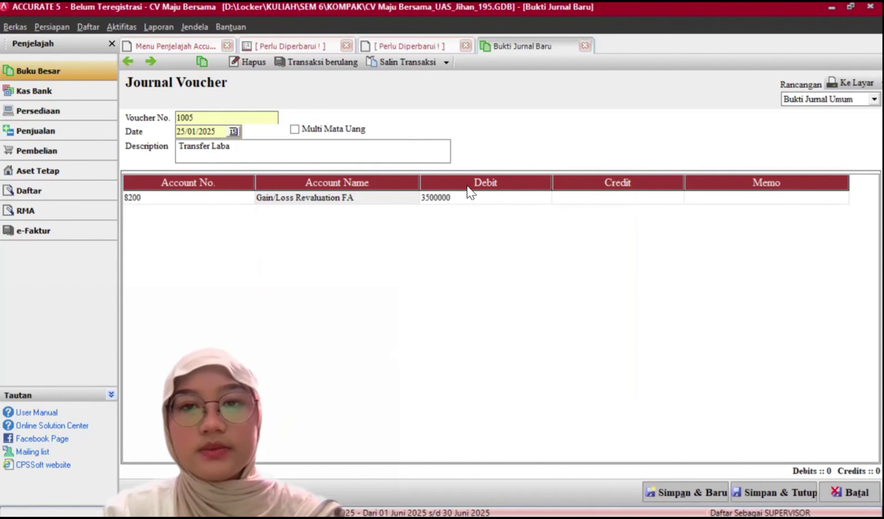
pyautogui.press('Tab')
pyautogui.press('Tab')
pyautogui.write('Jan')
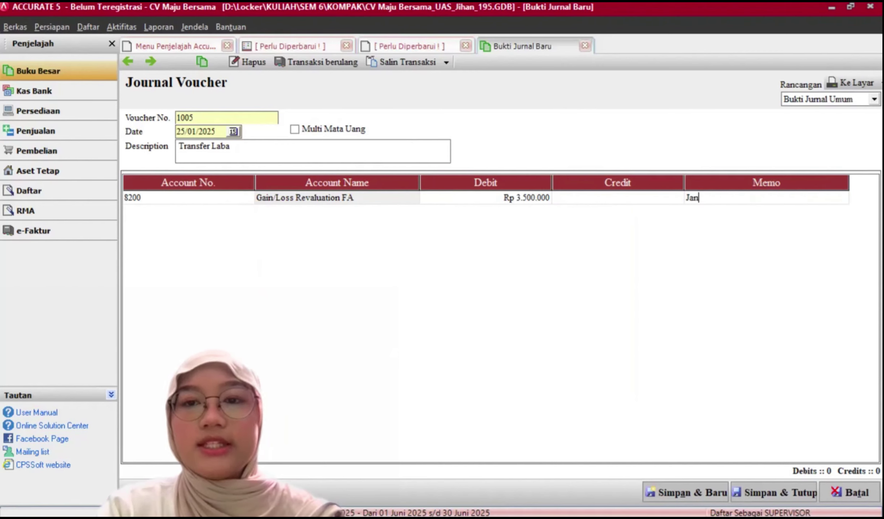
pyautogui.write('uari')
pyautogui.press('Tab')
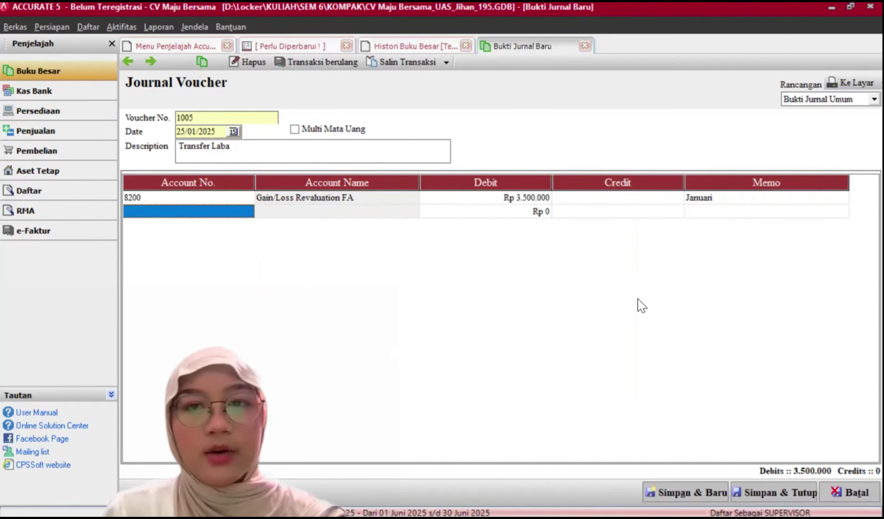
# Credit Retained Earning (320001) as the January profit transfer's balancing line, then save the voucher and start a new one
pyautogui.click(244, 214)
pyautogui.click(248, 211)
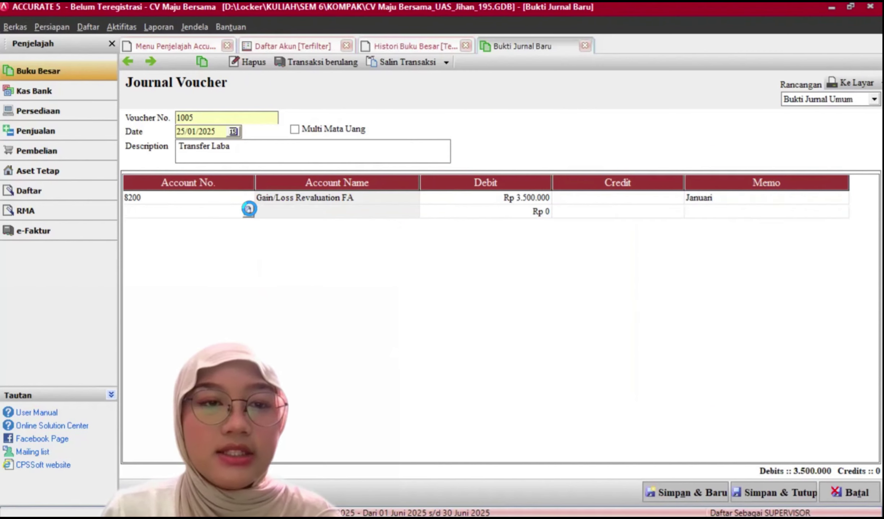
pyautogui.press('Return')
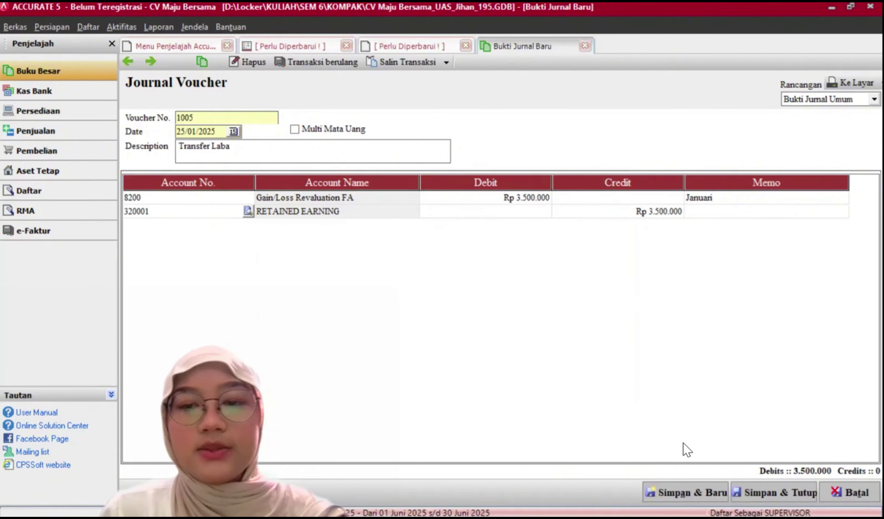
# Set the new voucher's date to 25/02/2025 and its description to "Transfer Laba"
pyautogui.click(194, 134)
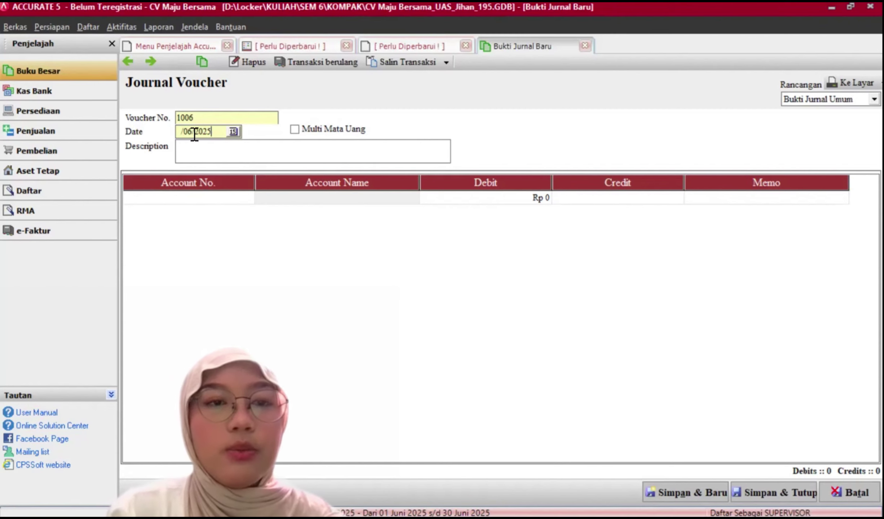
pyautogui.click(235, 136)
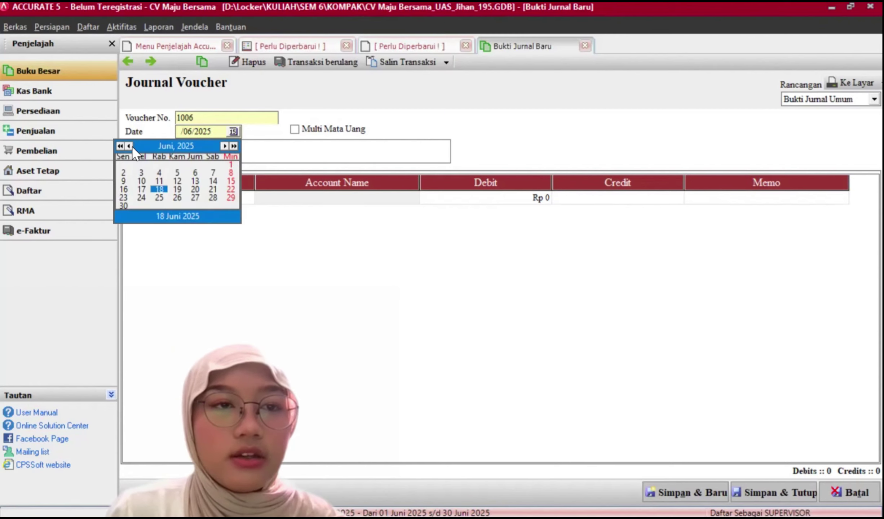
pyautogui.click(128, 146)
pyautogui.click(128, 146)
pyautogui.click(128, 146)
pyautogui.click(128, 146)
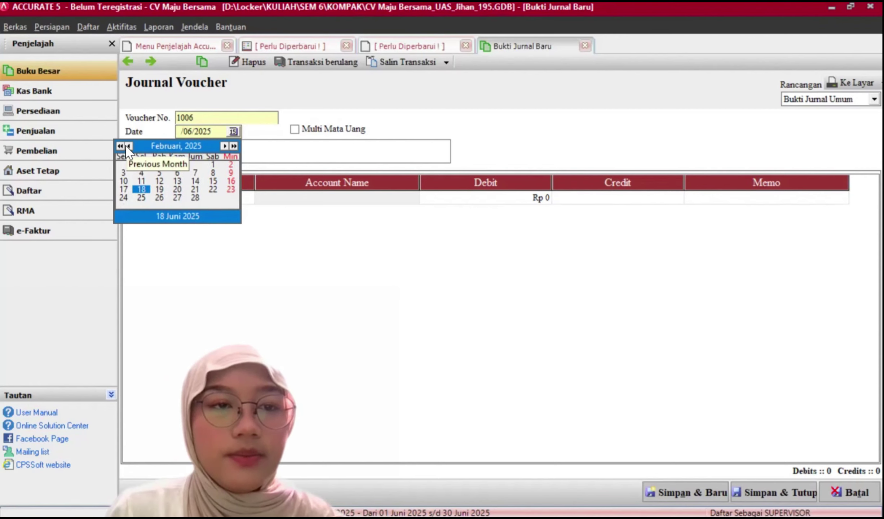
pyautogui.click(142, 198)
pyautogui.click(186, 161)
pyautogui.write('T')
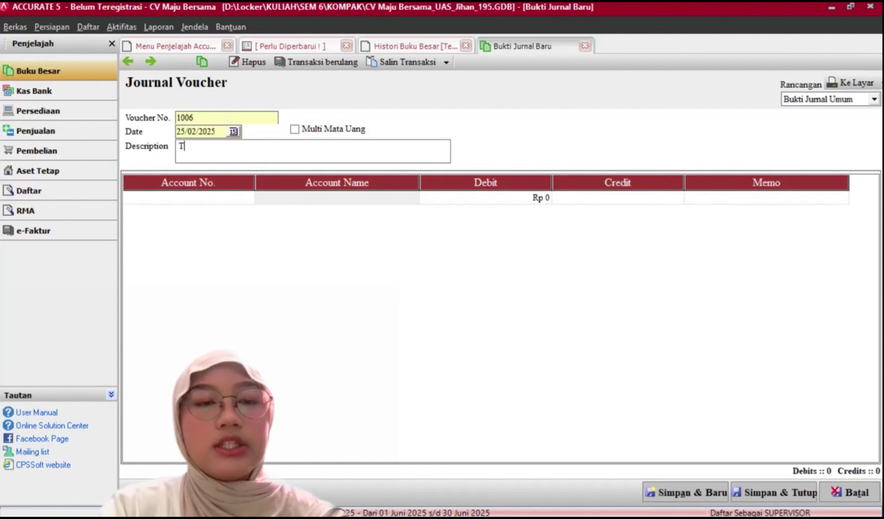
pyautogui.write('ransfer Laba')
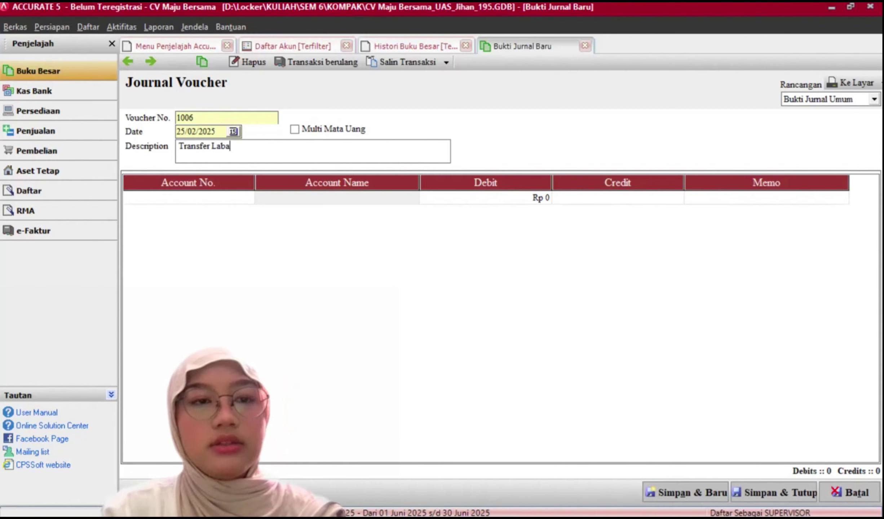
# Add Gain/Loss Revaluation FA (8200) from the account list as the first line of the February profit transfer voucher
pyautogui.click(223, 199)
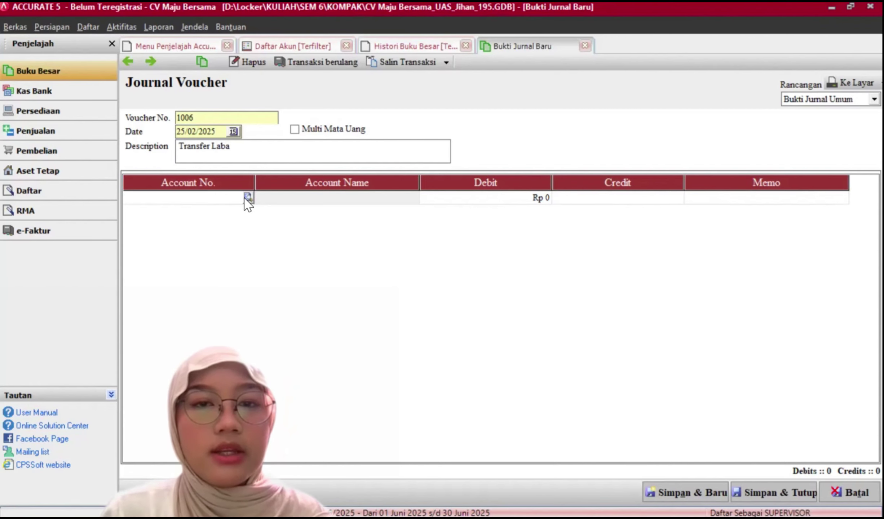
pyautogui.click(247, 198)
pyautogui.write('Gain')
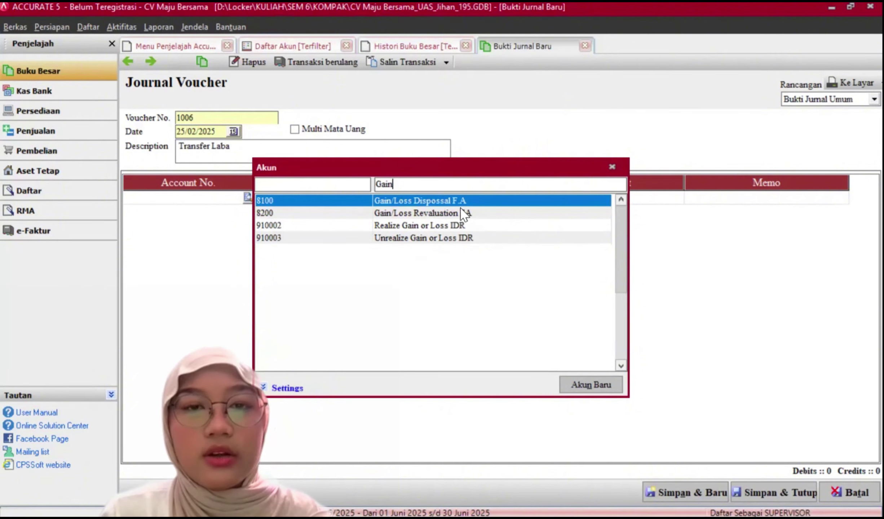
pyautogui.click(456, 212)
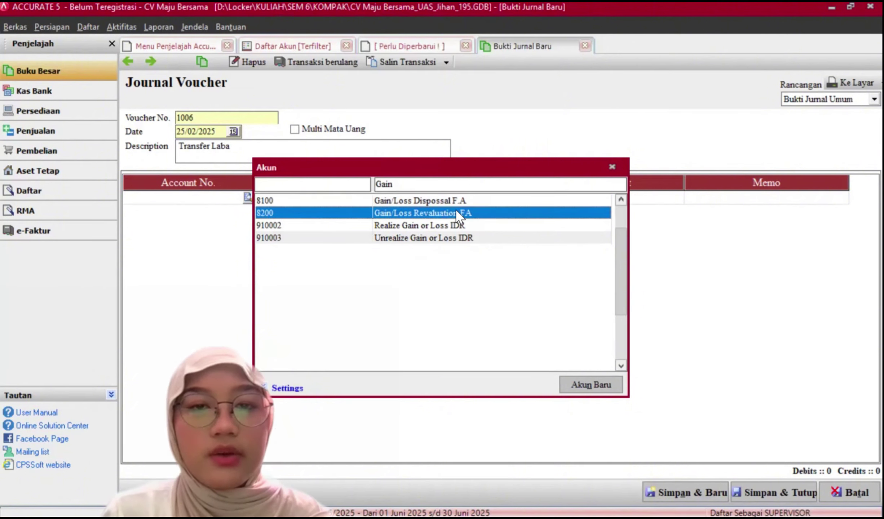
pyautogui.press('Return')
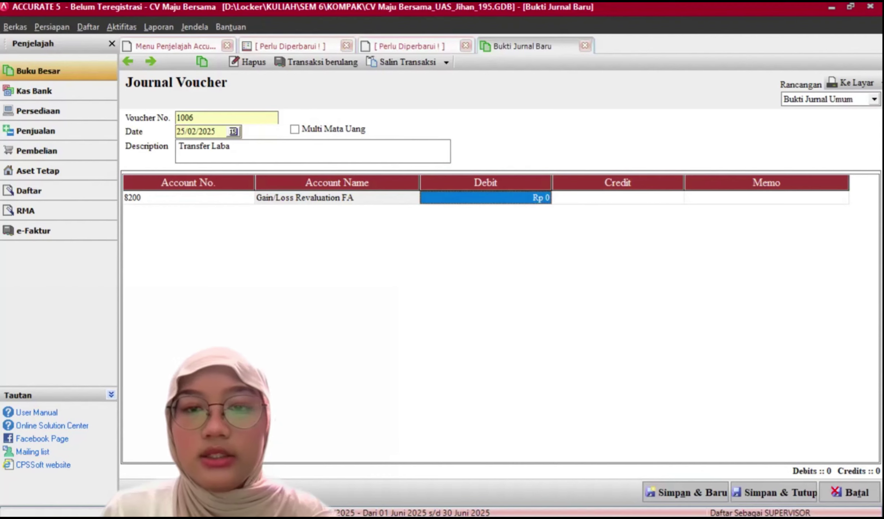
# Debit Gain/Loss Revaluation FA Rp 4.800.000 and set the line's memo to "Februari"
pyautogui.write('4800000')
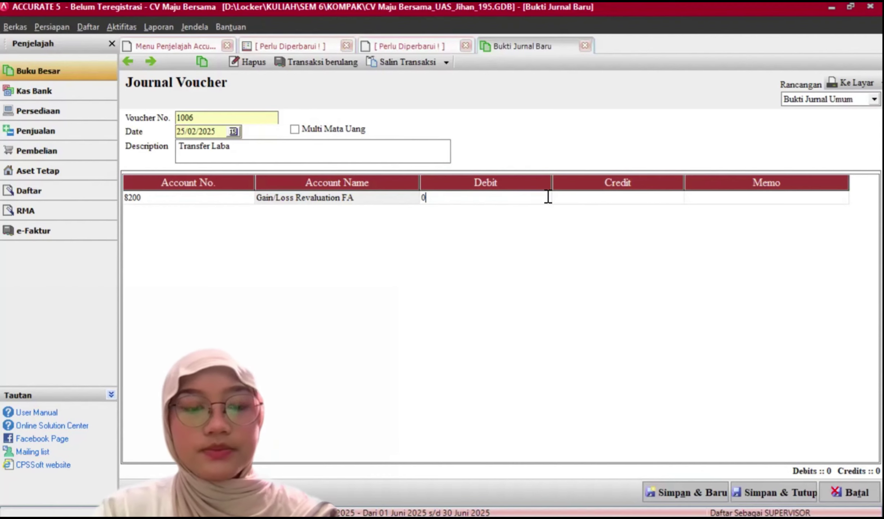
pyautogui.press('Tab')
pyautogui.press('Tab')
pyautogui.write('Februari')
pyautogui.press('Tab')
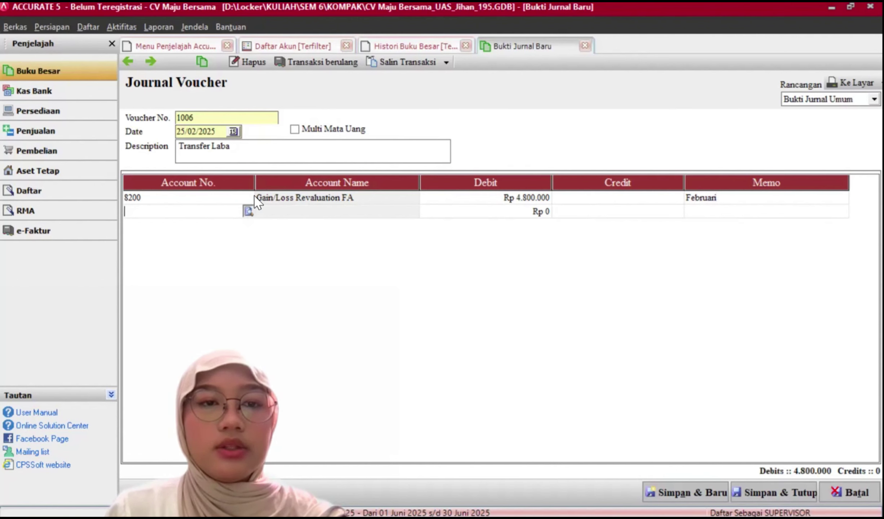
# Credit Retained Earning (320001) as the balancing line of the February profit transfer voucher
pyautogui.write('Ret')
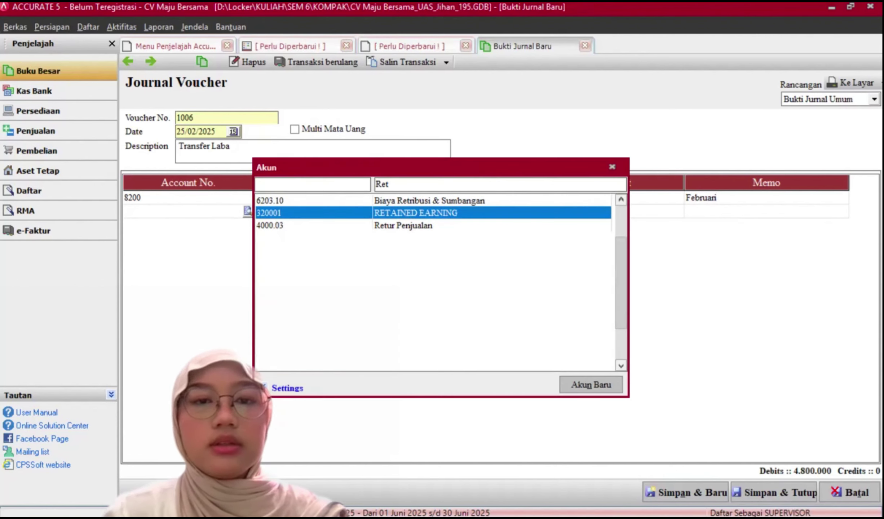
pyautogui.doubleClick(444, 218)
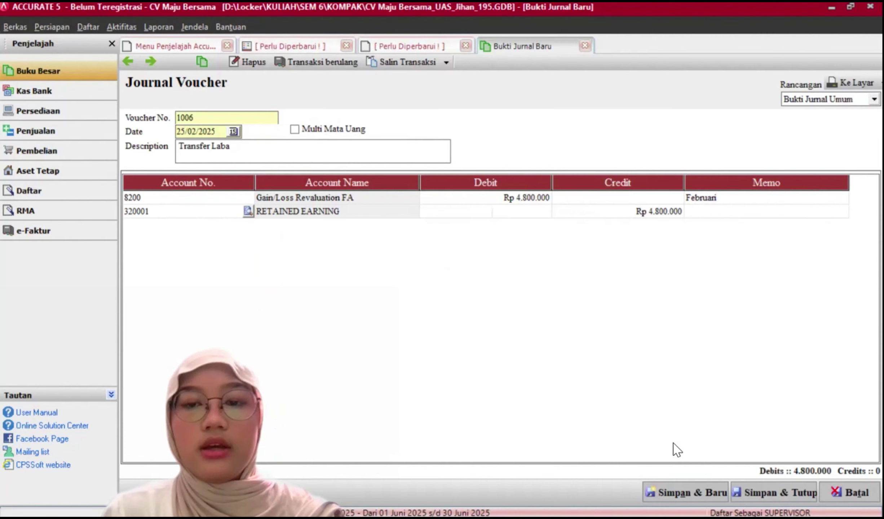
# Save the February voucher and head the new one with the date 25/03/2025 and the description "Transfer Laba"
pyautogui.click(684, 492)
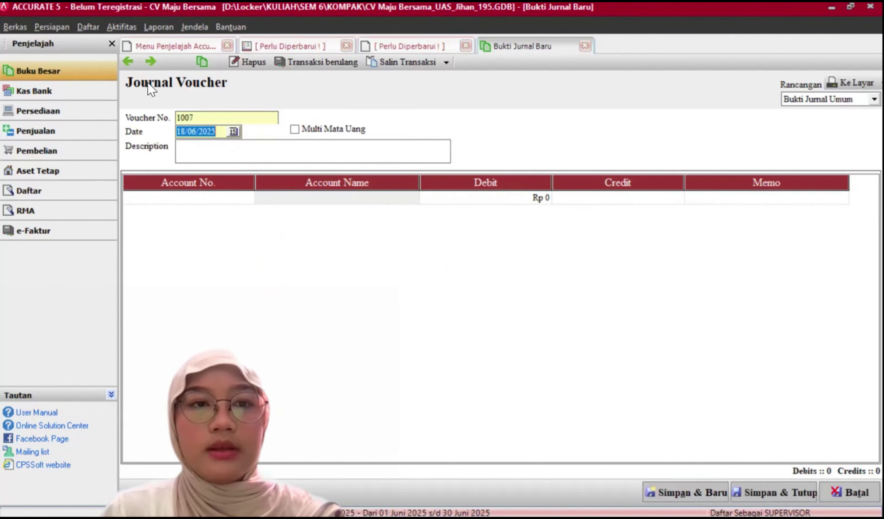
pyautogui.click(233, 132)
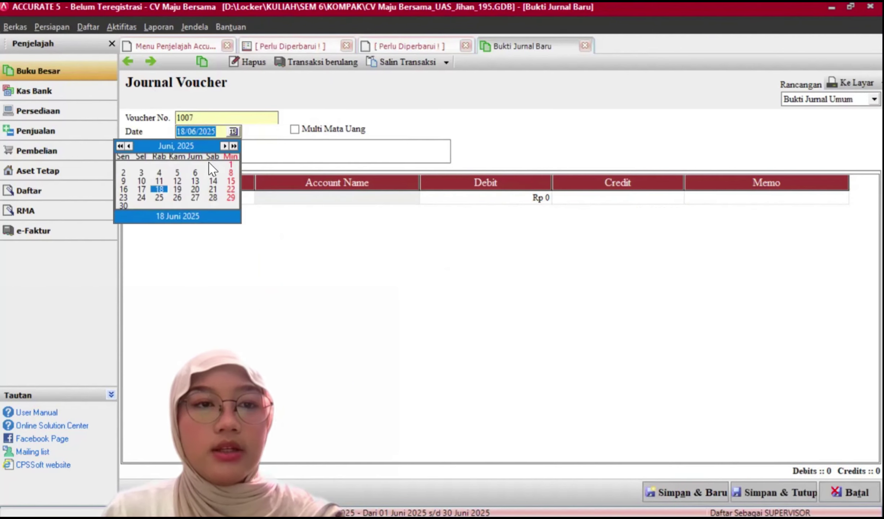
pyautogui.doubleClick(128, 146)
pyautogui.click(128, 146)
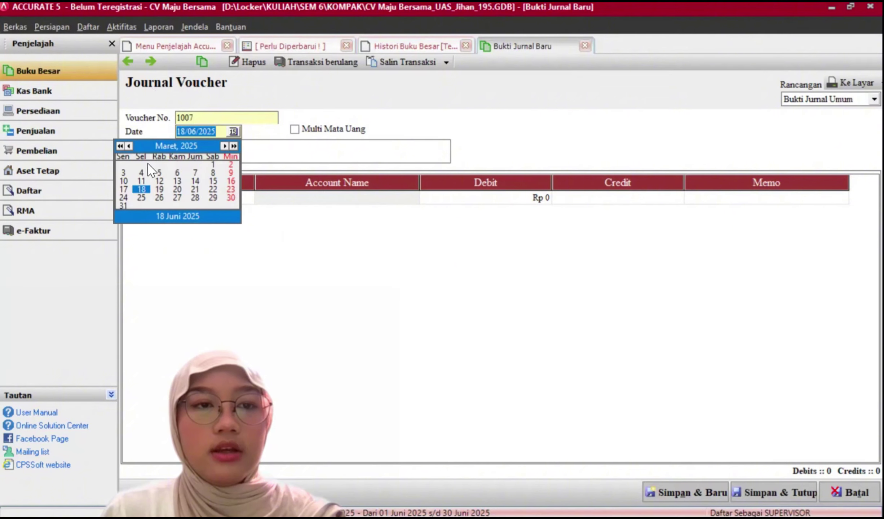
pyautogui.click(143, 199)
pyautogui.click(207, 148)
pyautogui.write('Tra')
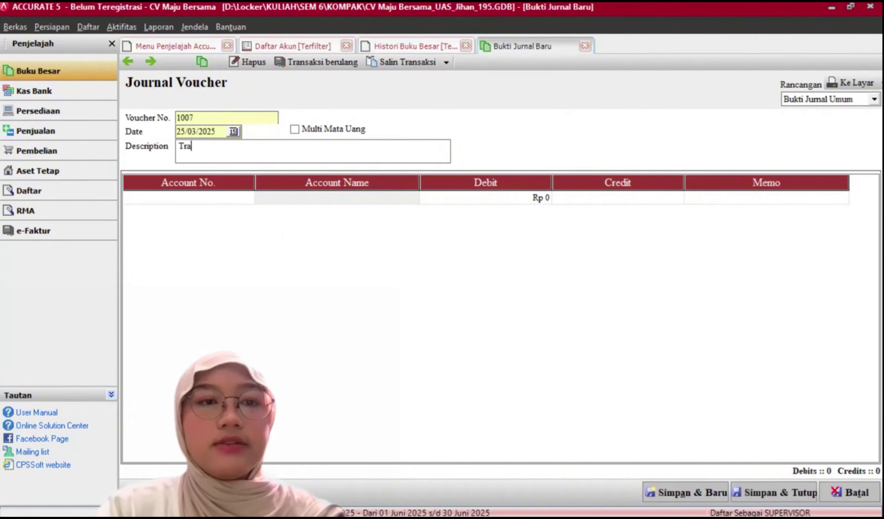
pyautogui.write('snsfer Laba')
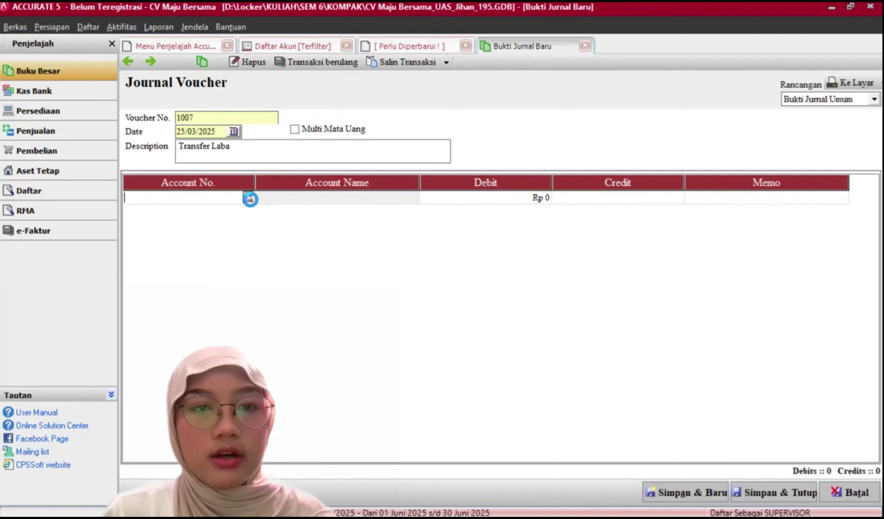
# Add Gain/Loss Revaluation FA (8200) from the account list as the first line of the March profit transfer voucher
pyautogui.click(247, 197)
pyautogui.write('Gain')
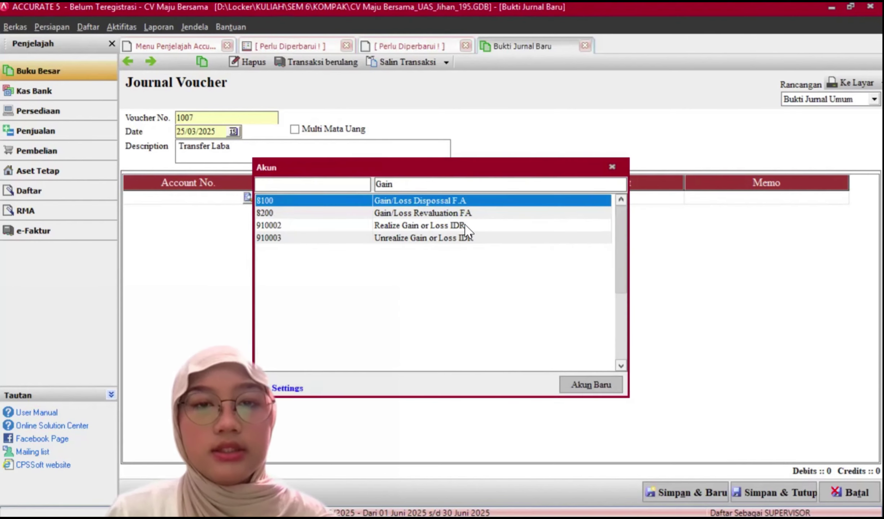
pyautogui.click(471, 213)
pyautogui.press('Return')
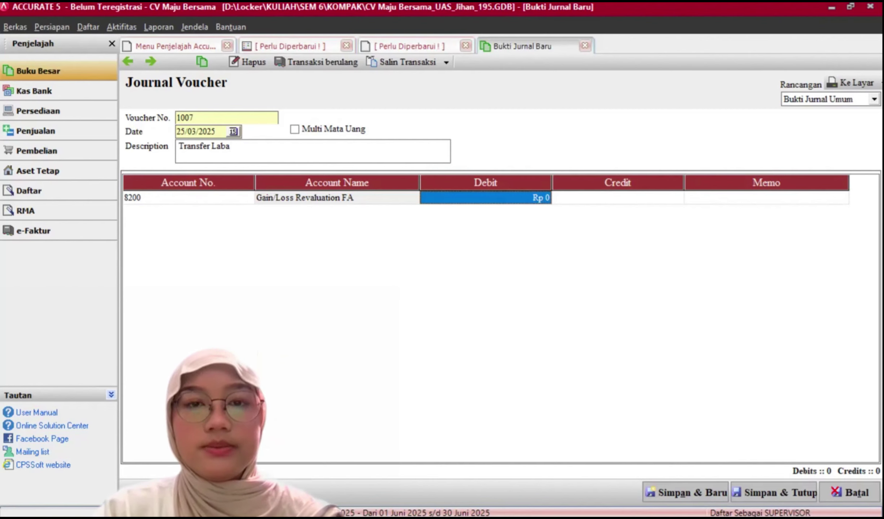
# Debit Gain/Loss Revaluation FA Rp 5.200.000 and set the line's memo to "Maret"
pyautogui.write('53')
pyautogui.write('00000')
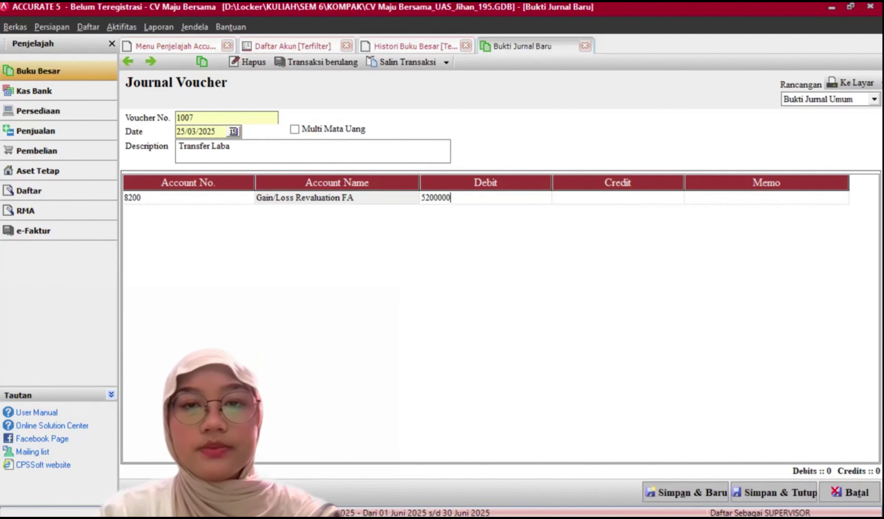
pyautogui.press('Tab')
pyautogui.press('Tab')
pyautogui.write('Maret')
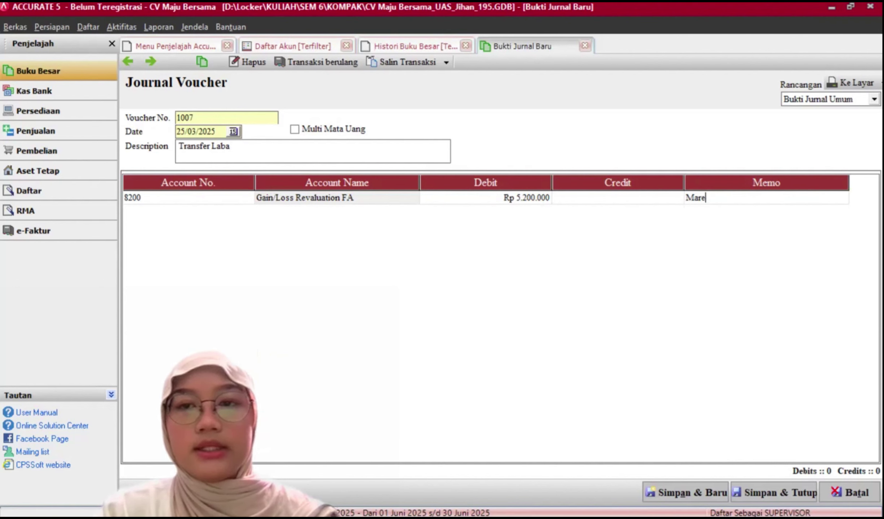
pyautogui.press('Tab')
# Credit Retained Earning (320001) as the March voucher's balancing line, and save the voucher to start a new one
pyautogui.click(247, 211)
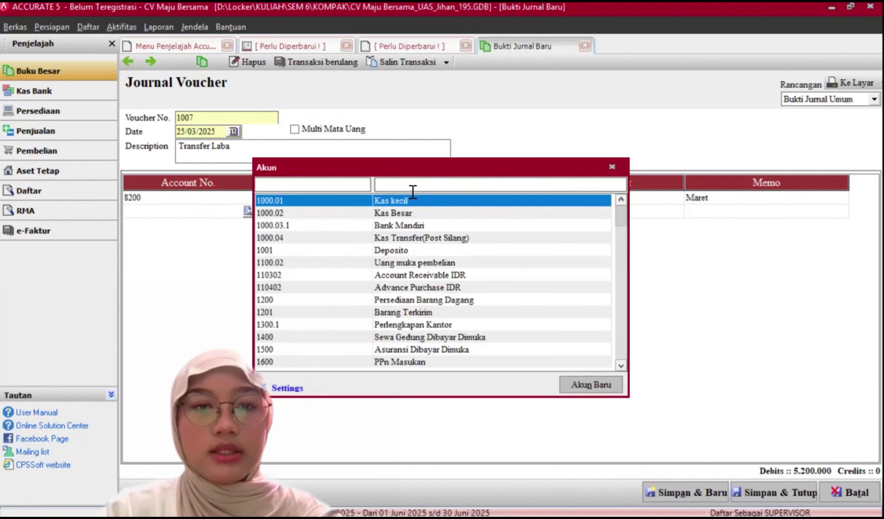
pyautogui.write('Ret')
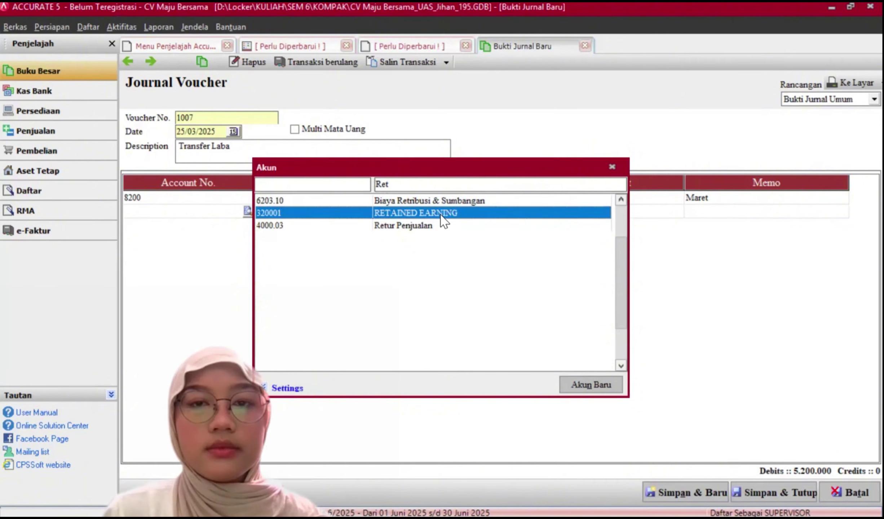
pyautogui.doubleClick(443, 214)
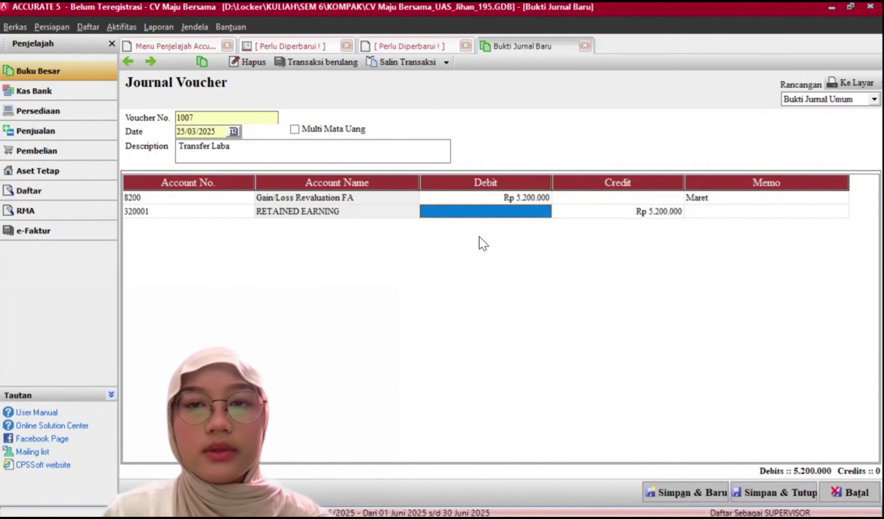
pyautogui.click(684, 495)
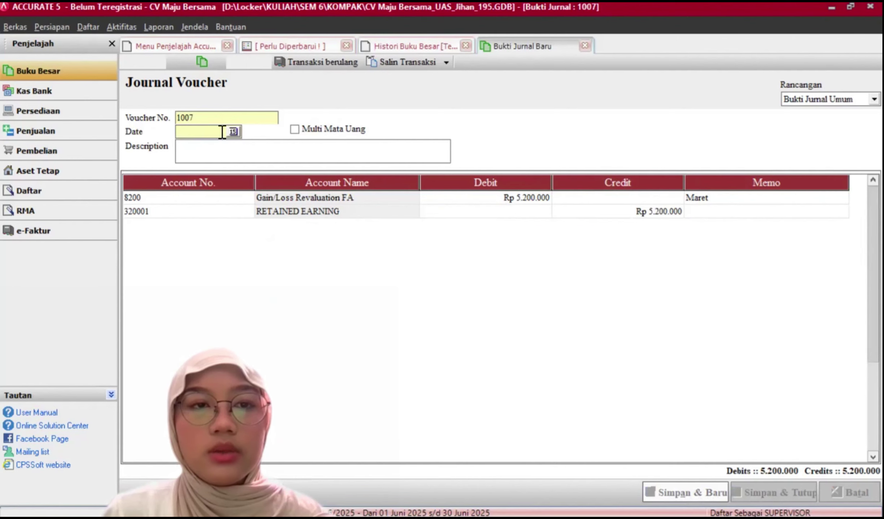
# Set the new voucher's date to 25/04/2025 and its description to "Transfer Laba"
pyautogui.click(234, 132)
pyautogui.click(224, 146)
pyautogui.click(224, 145)
pyautogui.click(223, 145)
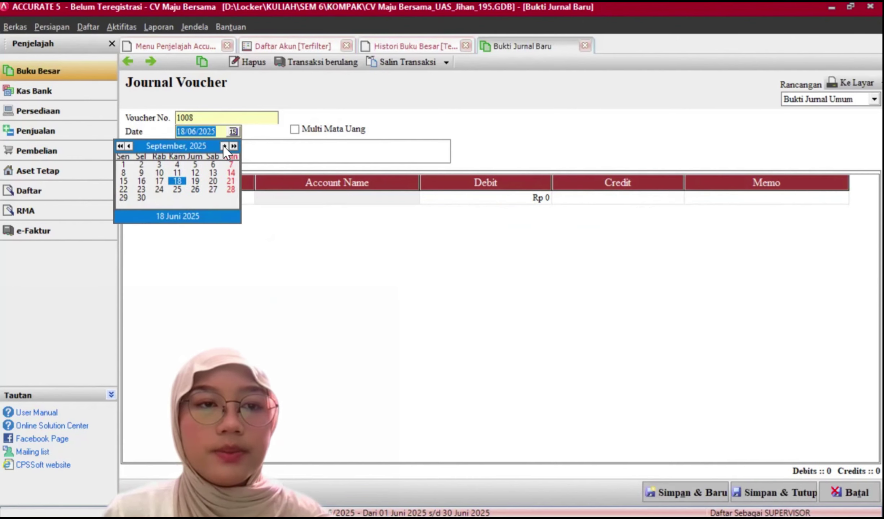
pyautogui.write('Transfer Laba')
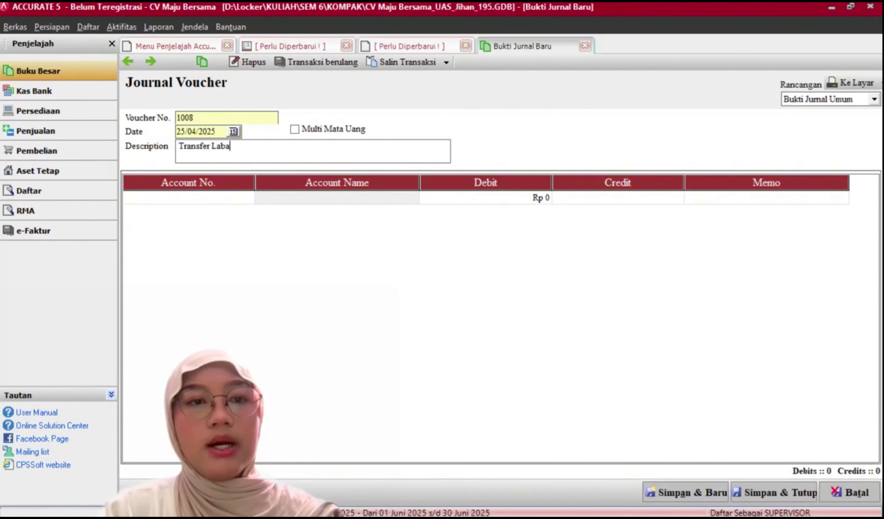
# Add Gain/Loss Revaluation FA (8200) to the April voucher with a debit of Rp 6.000.000 and the memo "April"
pyautogui.click(246, 199)
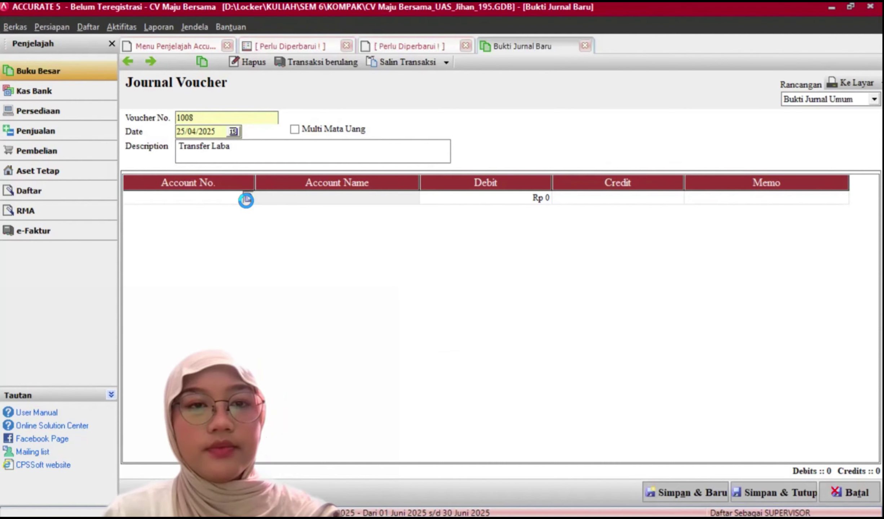
pyautogui.click(475, 214)
pyautogui.doubleClick(475, 214)
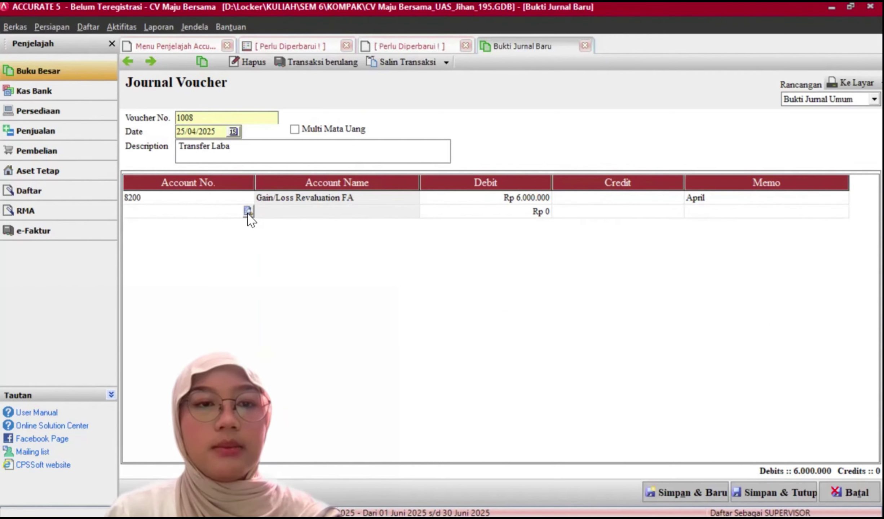
# Credit Retained Earning (320001) as the April voucher's balancing line, and save the voucher to start a new one
pyautogui.click(290, 211)
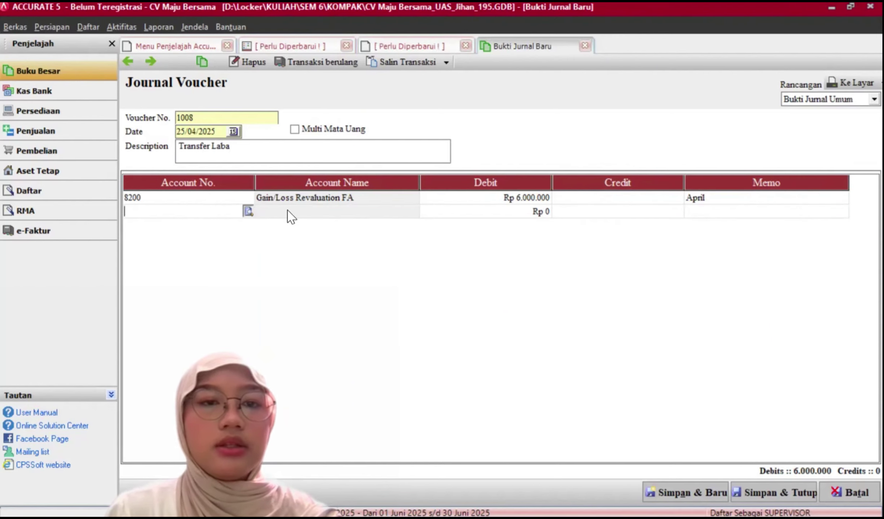
pyautogui.write('Ret')
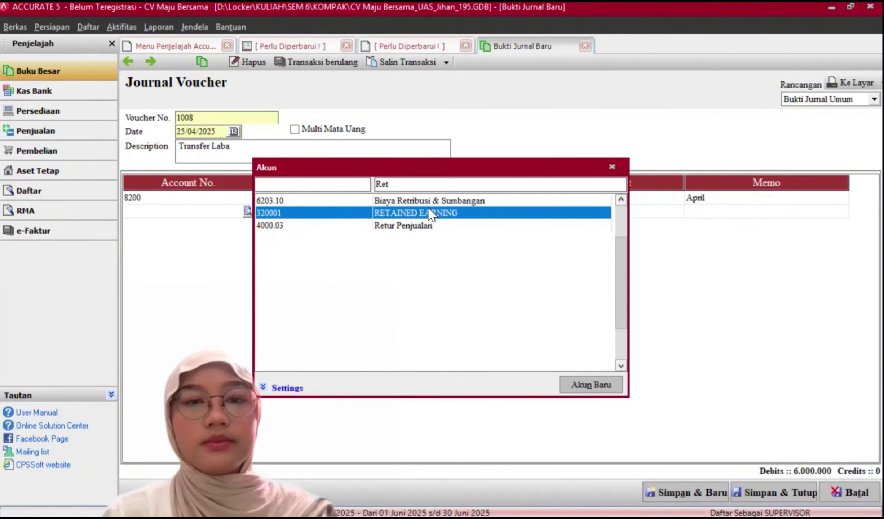
pyautogui.doubleClick(430, 215)
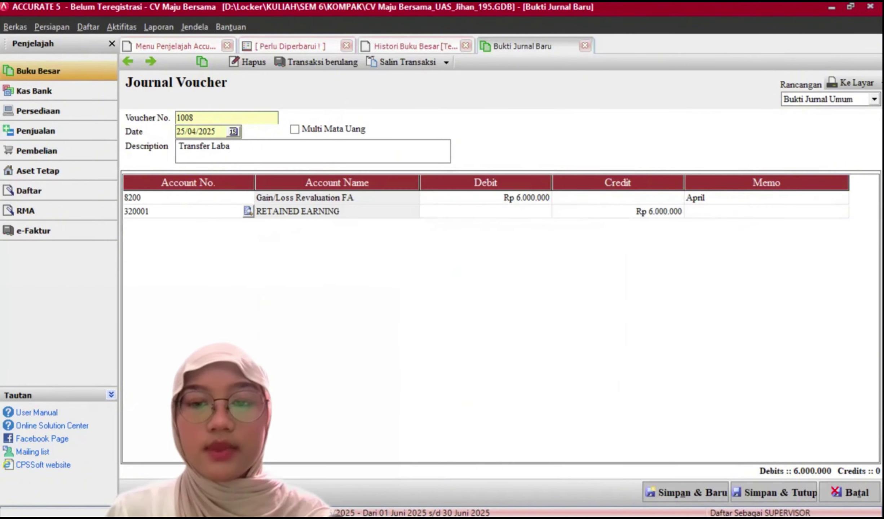
pyautogui.click(676, 496)
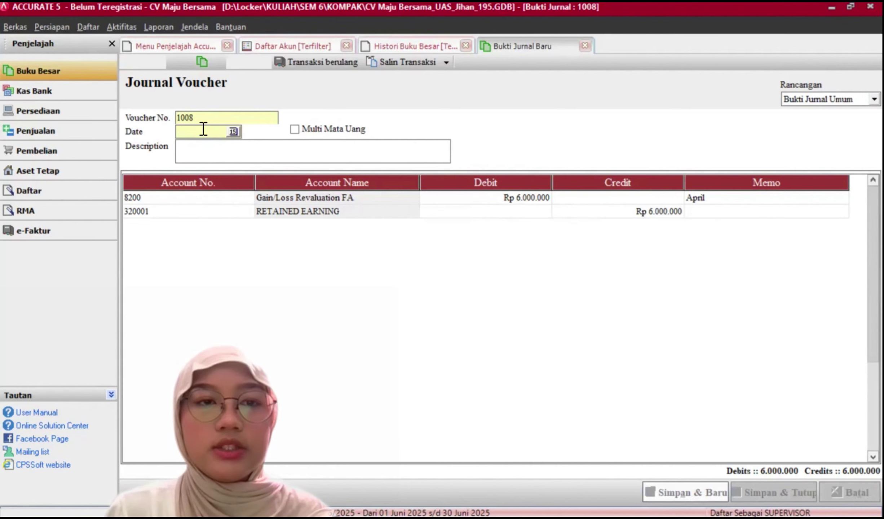
# Set the new voucher's date to 25/05/2025 and its description to "Transfer Laba"
pyautogui.click(234, 132)
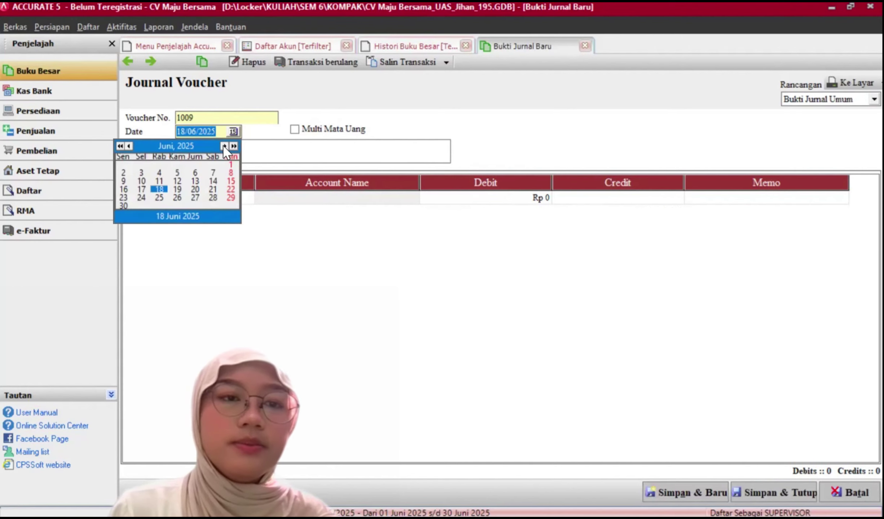
pyautogui.click(223, 146)
pyautogui.click(224, 146)
pyautogui.scroll(3, 224, 156)
pyautogui.click(230, 190)
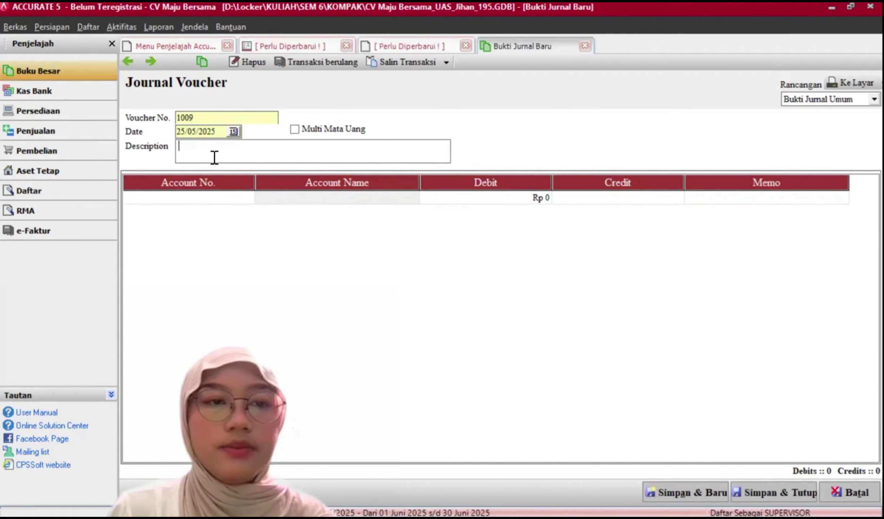
pyautogui.click(215, 158)
pyautogui.write('Transfer ')
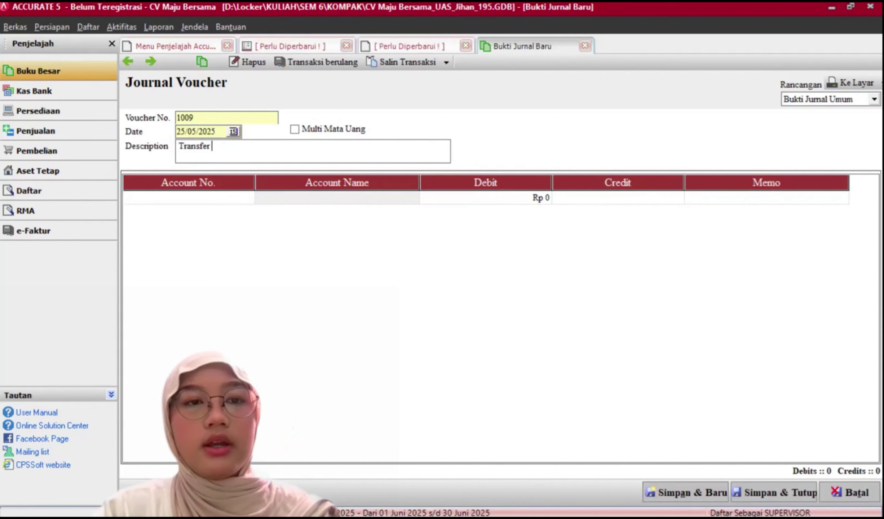
pyautogui.write('Laba')
# Add Gain/Loss Revaluation FA (8200) to the May voucher with a debit of Rp 7.500.000 and the memo "Mei"
pyautogui.press('Tab')
pyautogui.write('Gain')
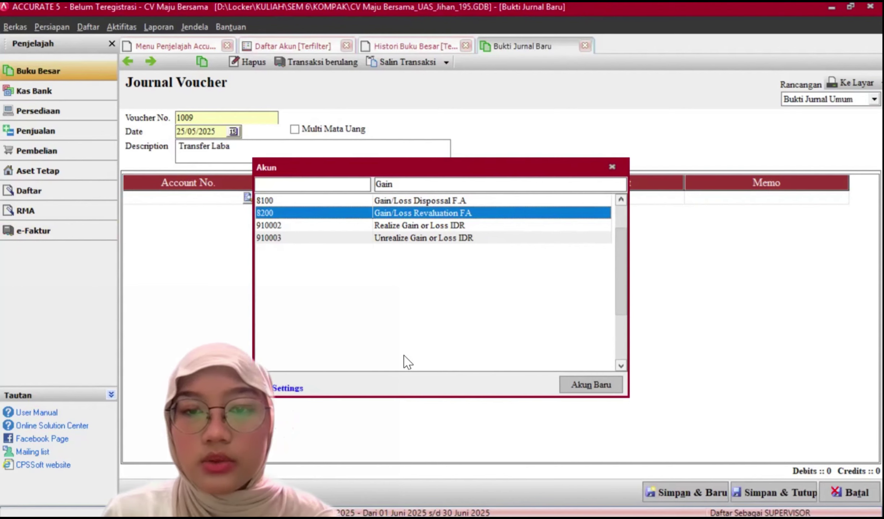
pyautogui.press('Return')
pyautogui.click(517, 201)
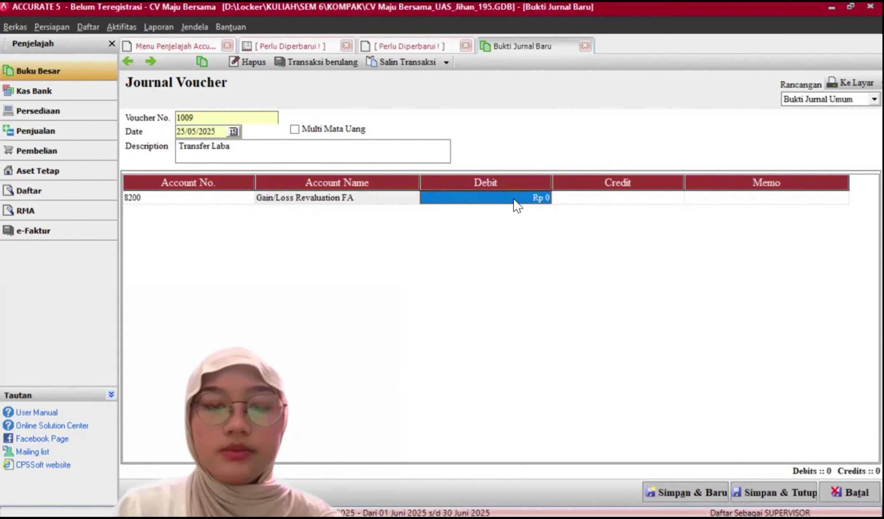
pyautogui.write('75000')
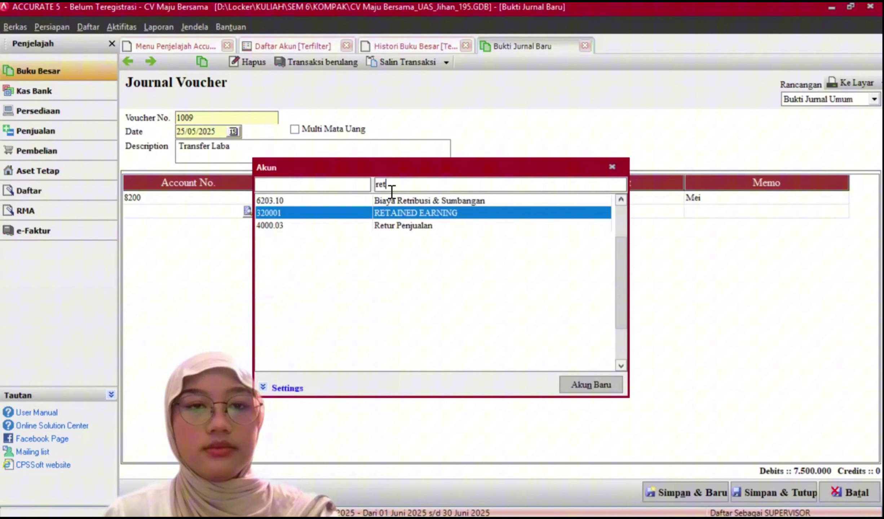
# Credit Retained Earning (320001) as the May voucher's balancing line, and save the voucher to start a new one
pyautogui.write('a')
pyautogui.press('Return')
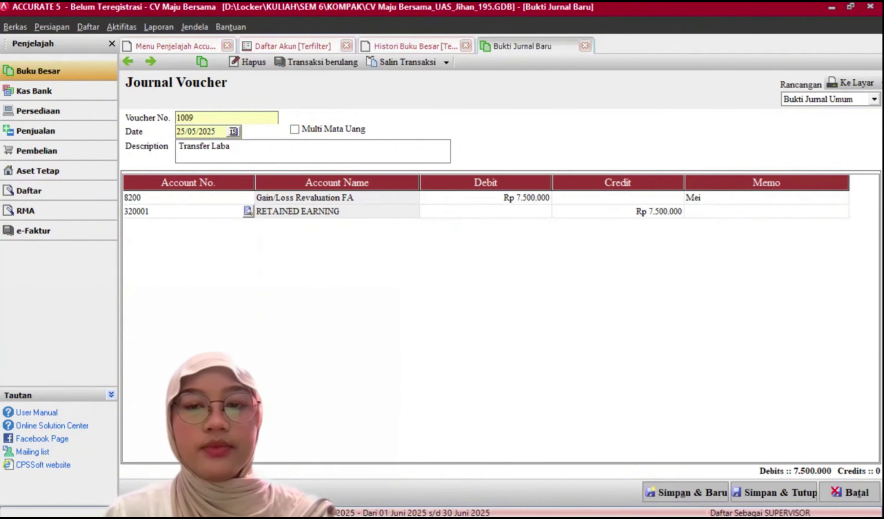
pyautogui.click(685, 493)
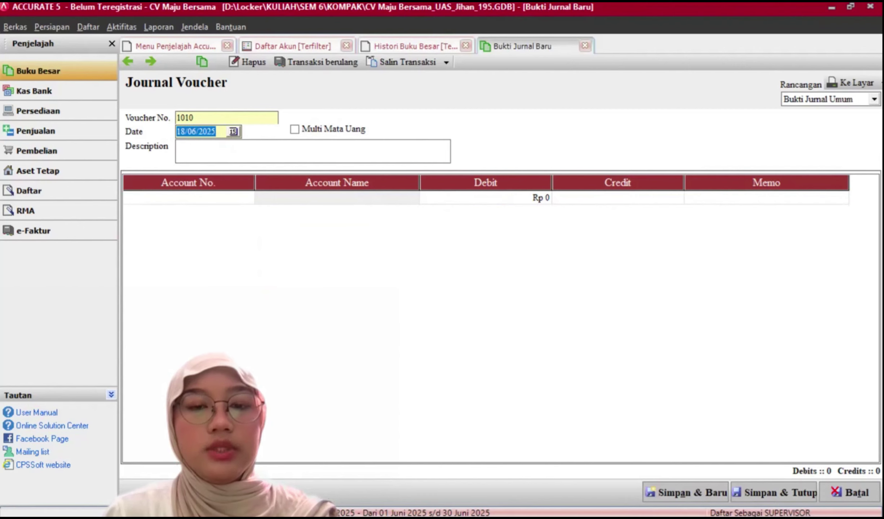
# Set the new voucher's date to 25/06/2025 and its description to "Transfer Laba"
pyautogui.click(233, 132)
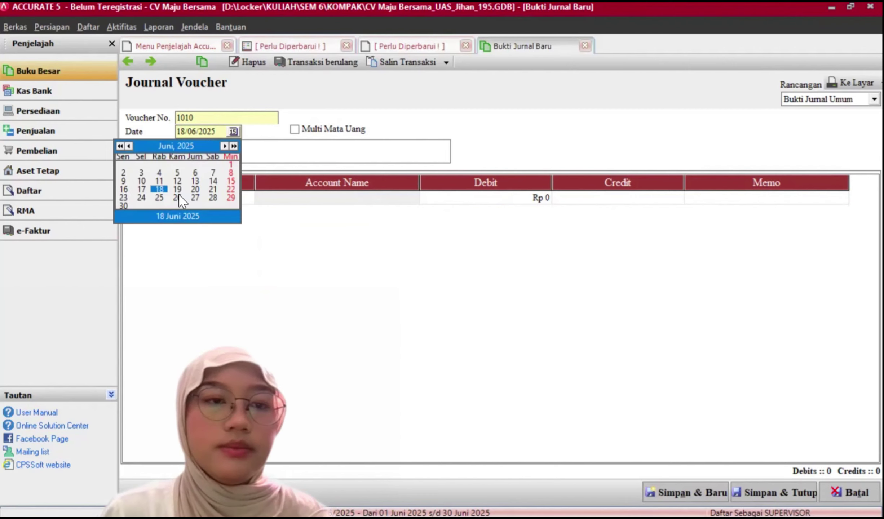
pyautogui.click(159, 198)
pyautogui.click(180, 145)
pyautogui.write('T')
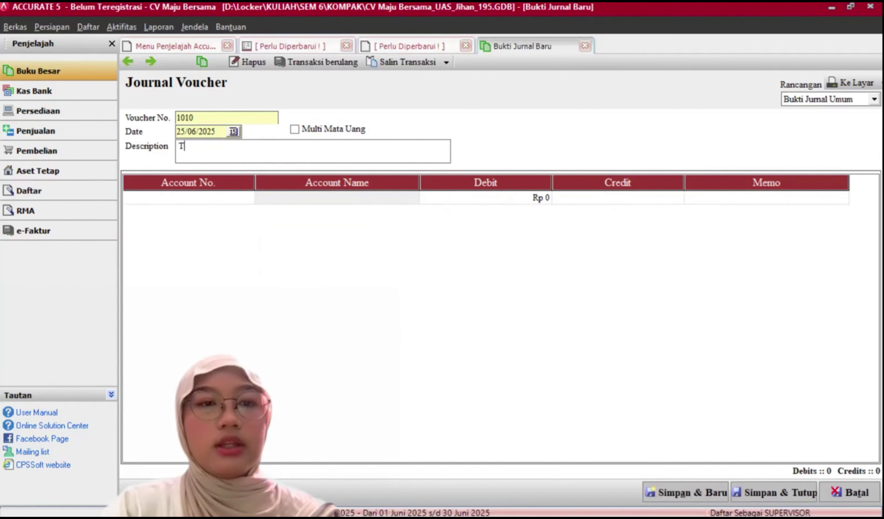
pyautogui.write('ransfer Laba')
# Debit Gain/Loss Revaluation FA (8200) Rp 4.200.000 with memo "Juni" against Retained Earning (320001), and save the June voucher to start a new one
pyautogui.press('Tab')
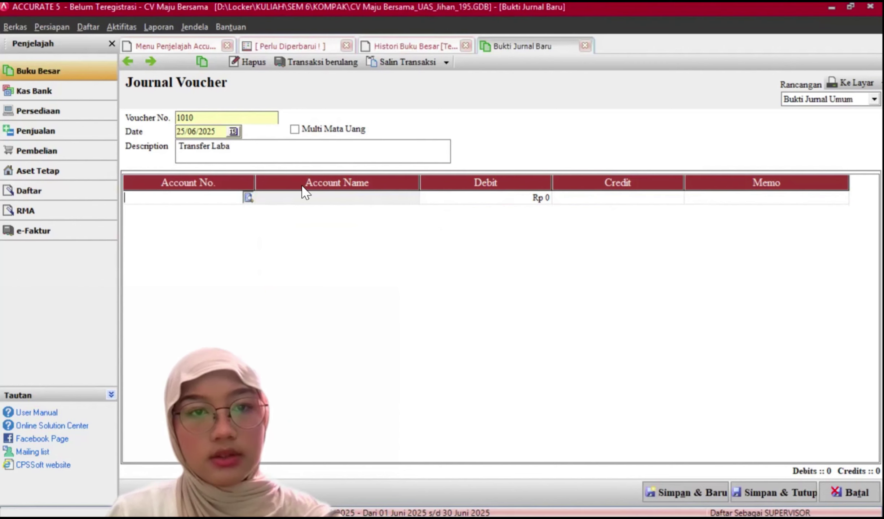
pyautogui.click(412, 188)
pyautogui.write('Gain')
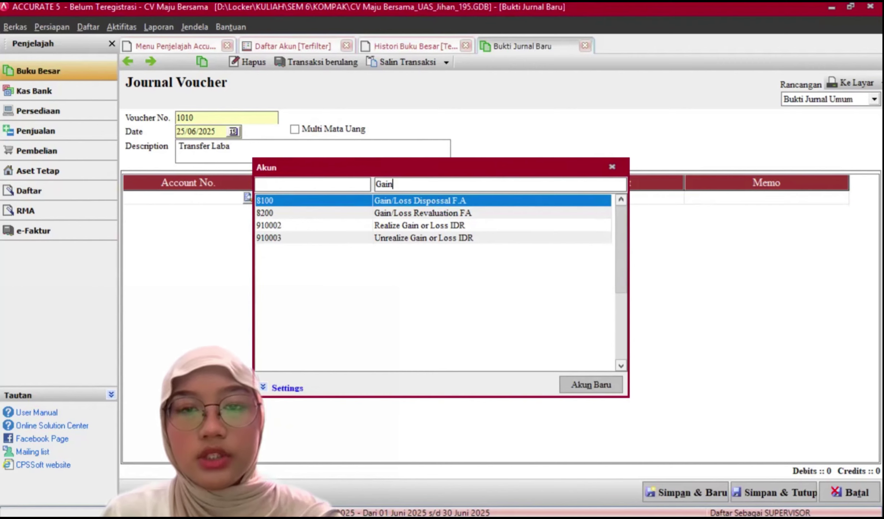
pyautogui.press('Down')
pyautogui.press('Return')
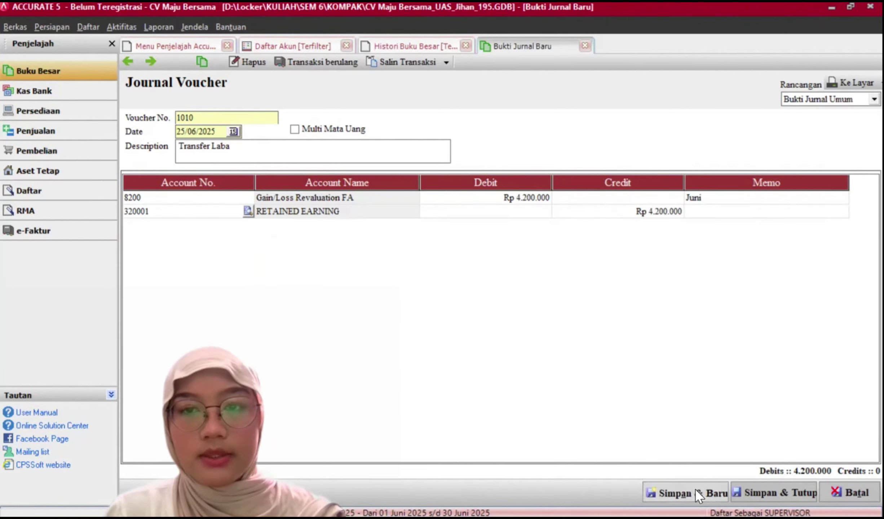
pyautogui.click(695, 488)
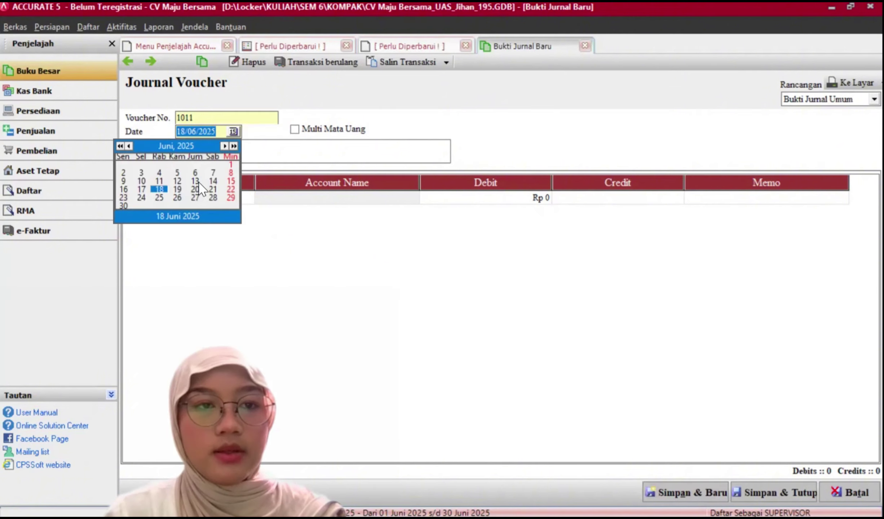
# Set the new voucher's date to 25/07/2025 and its description to "Transfer Laba"
pyautogui.click(191, 187)
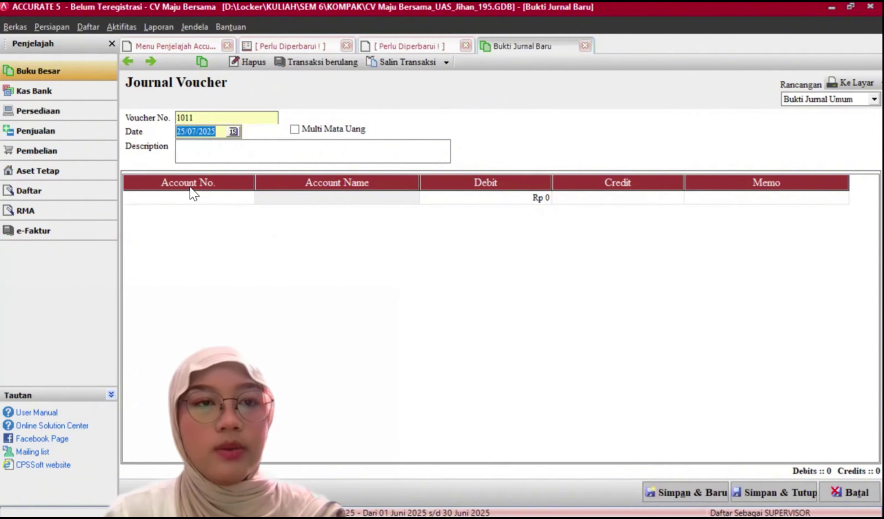
pyautogui.click(196, 155)
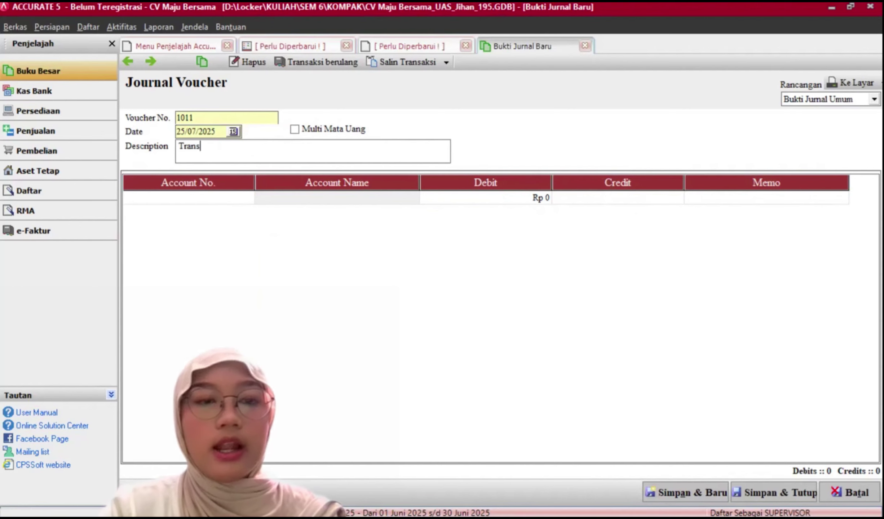
pyautogui.write('Transfer Laba')
pyautogui.press('Return')
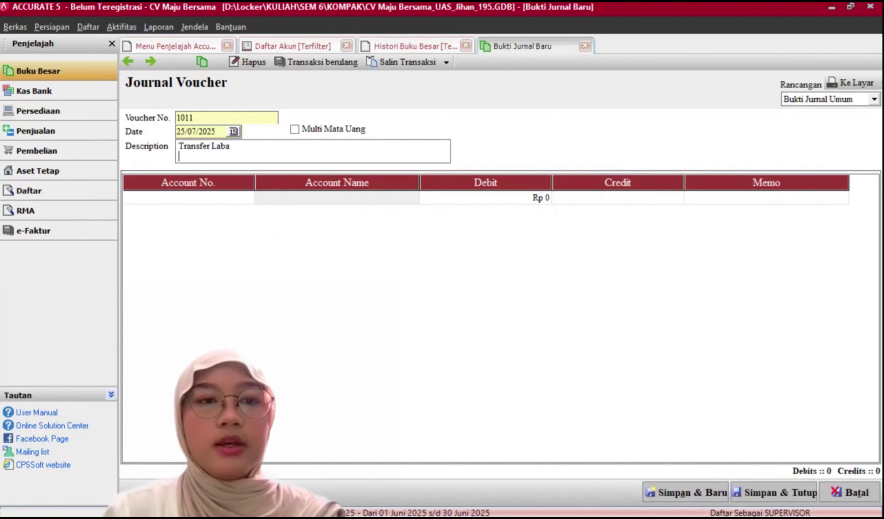
# Add Gain/Loss Revaluation FA (8200) to the July voucher with a debit of Rp 3.800.000 and the memo "Juli"
pyautogui.click(251, 202)
pyautogui.click(248, 197)
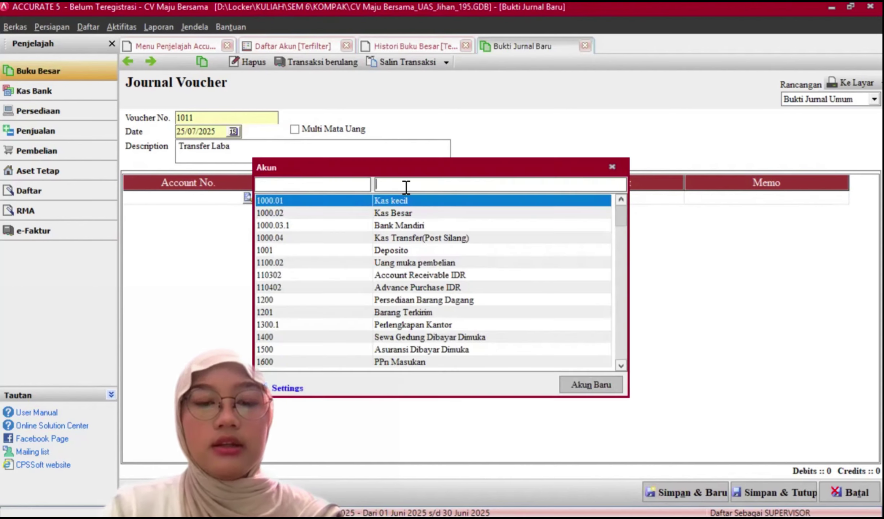
pyautogui.write('Gain')
pyautogui.doubleClick(480, 213)
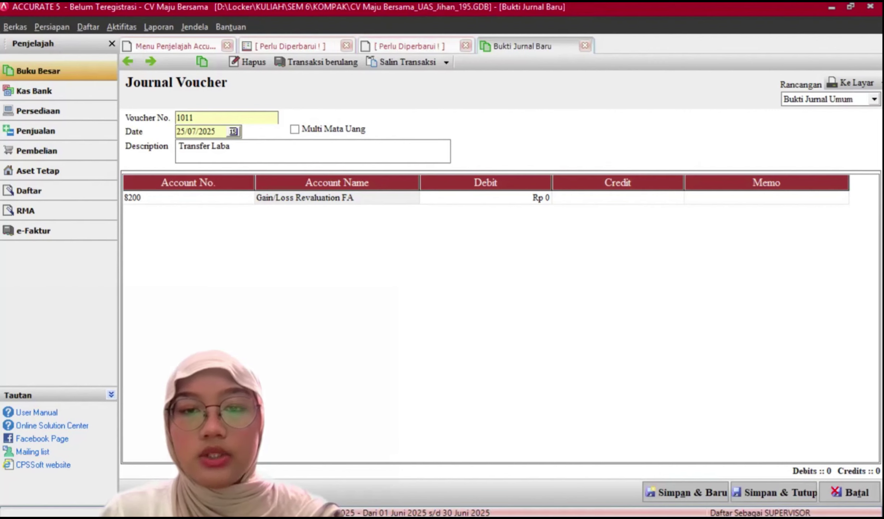
pyautogui.click(529, 194)
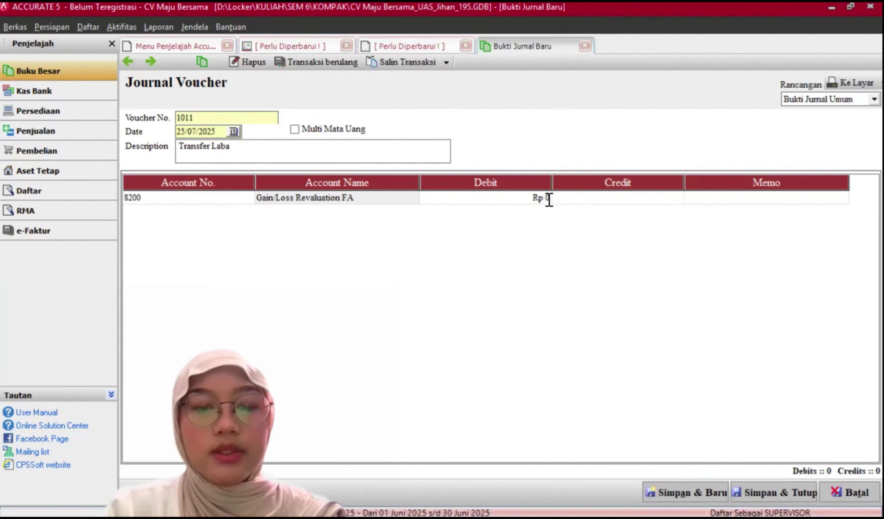
pyautogui.write('3.800.')
pyautogui.write('00000')
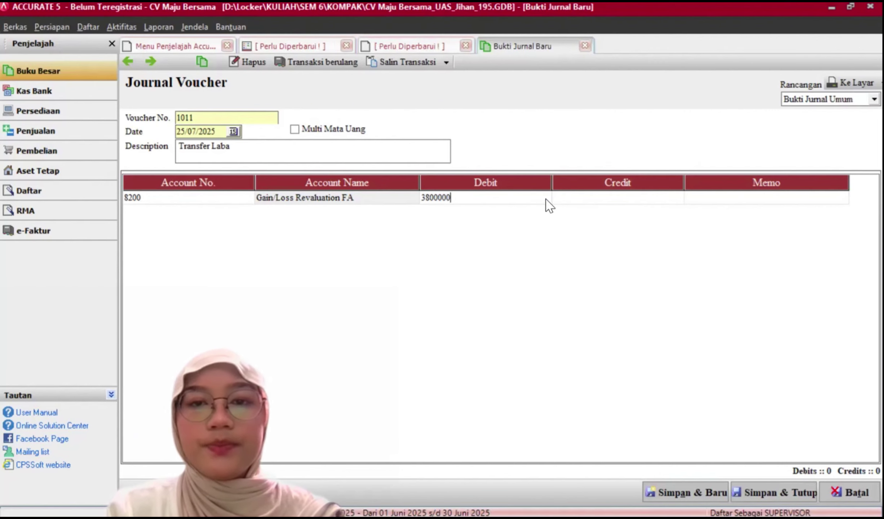
pyautogui.press('Tab')
pyautogui.press('Tab')
pyautogui.write('Juli')
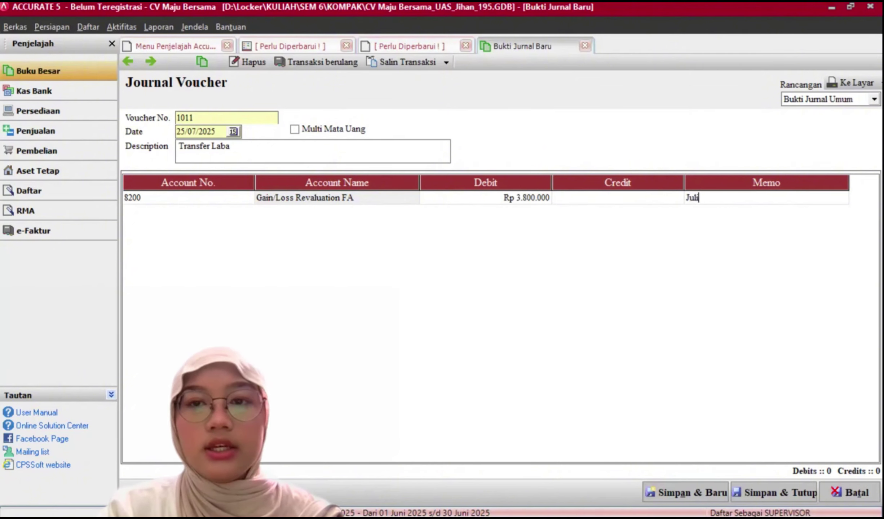
# Credit Retained Earning (320001) as the July voucher's balancing line, and save the voucher to start a new one
pyautogui.press('Tab')
pyautogui.press('Return')
pyautogui.press('Return')
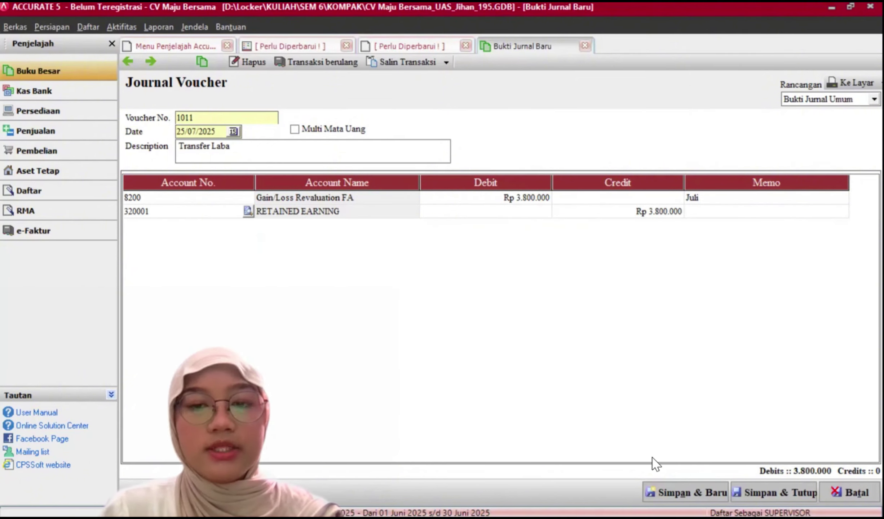
pyautogui.click(672, 493)
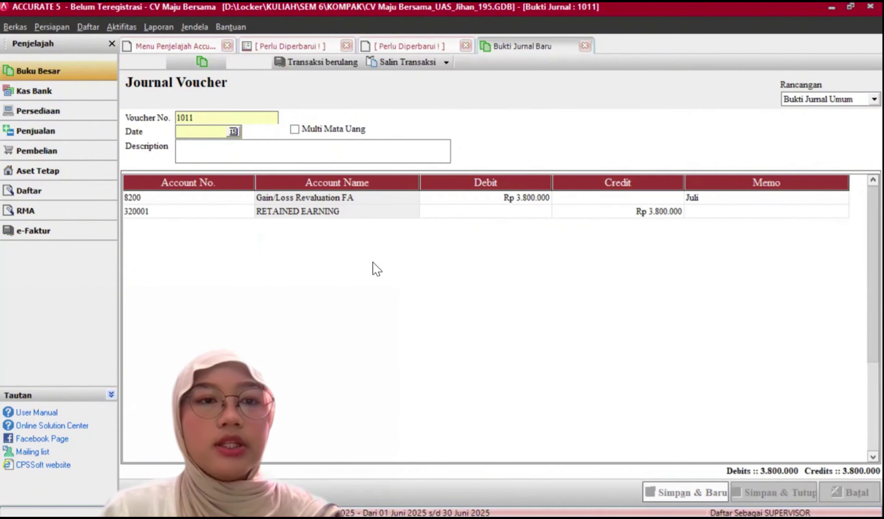
# Set the new voucher's date to 25/08/2025 and its description to "Transfer Laba"
pyautogui.click(231, 132)
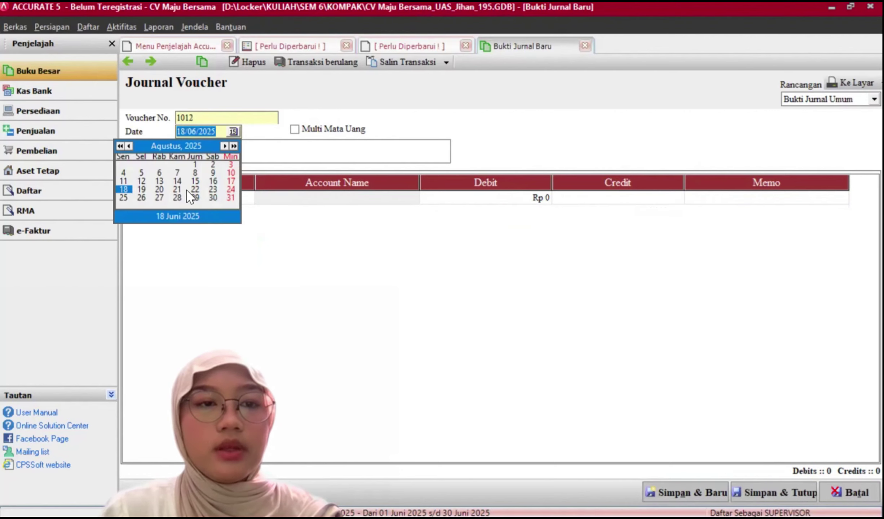
pyautogui.click(125, 199)
pyautogui.click(223, 152)
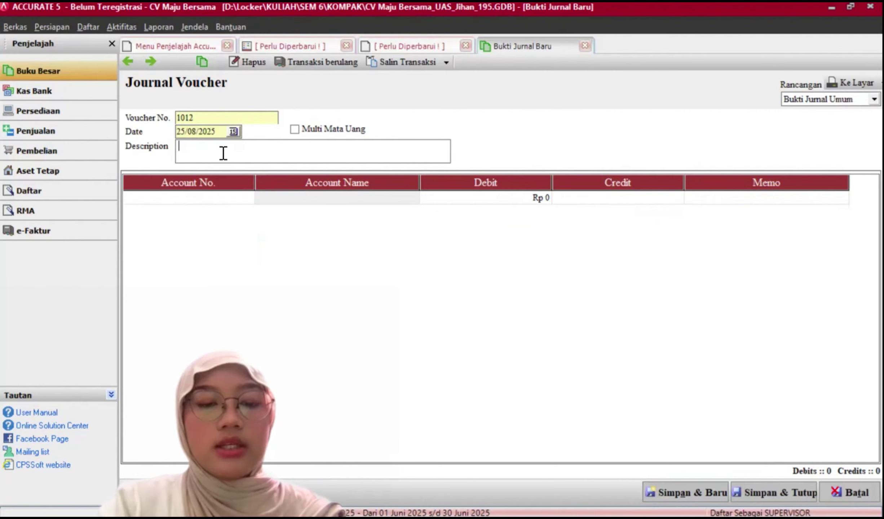
pyautogui.write('Transfer Laba')
# Add Gain/Loss Revaluation FA (8200) to the August voucher with a debit of Rp 8.500.000 and the memo "Agustus"
pyautogui.click(249, 198)
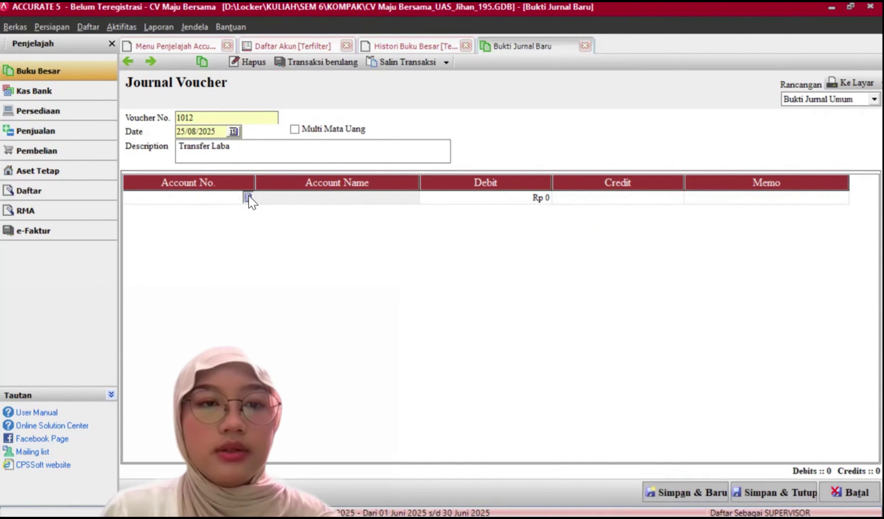
pyautogui.click(493, 186)
pyautogui.write('gaiin')
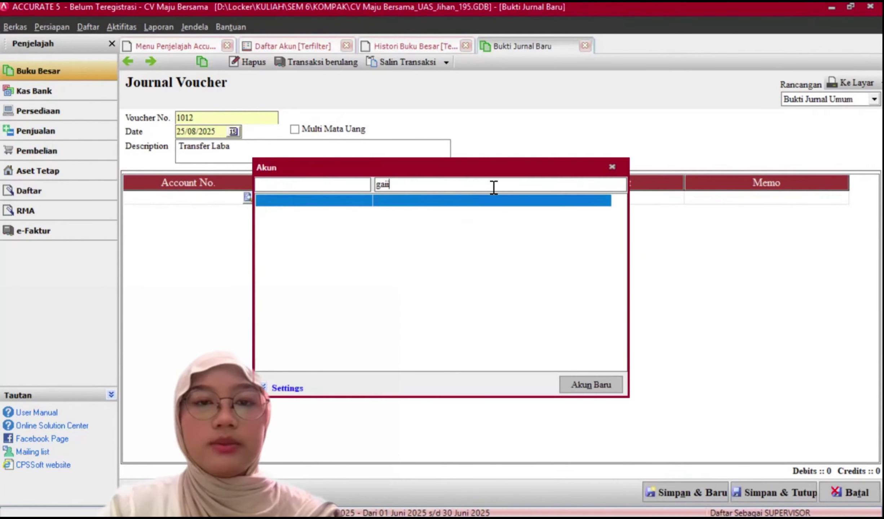
pyautogui.press('BackSpace')
pyautogui.write('n')
pyautogui.click(486, 214)
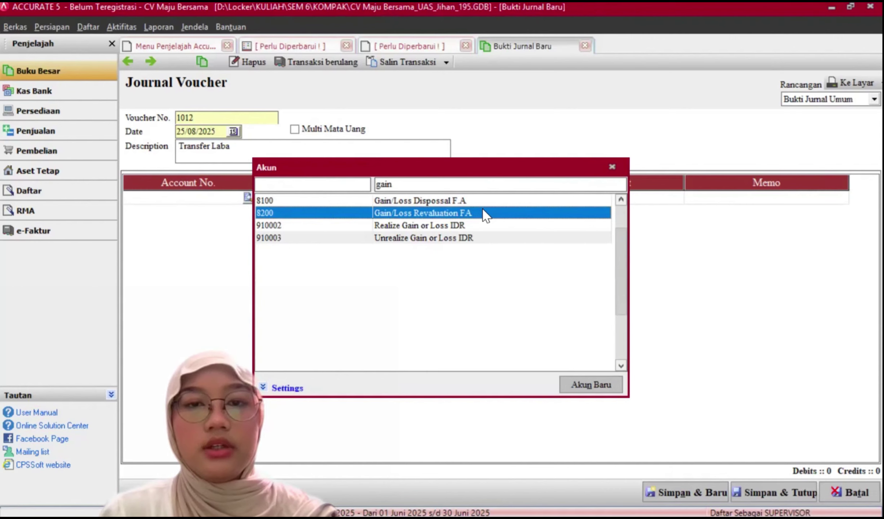
pyautogui.doubleClick(486, 213)
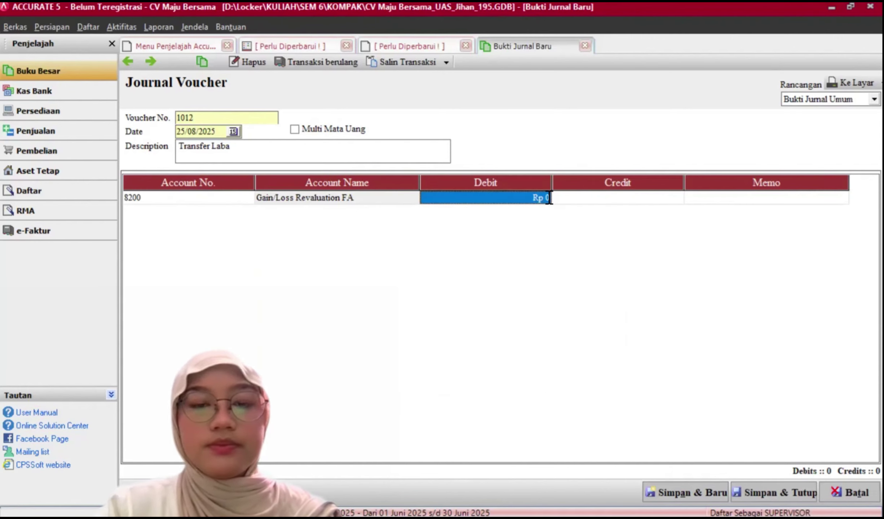
pyautogui.write('8.500.')
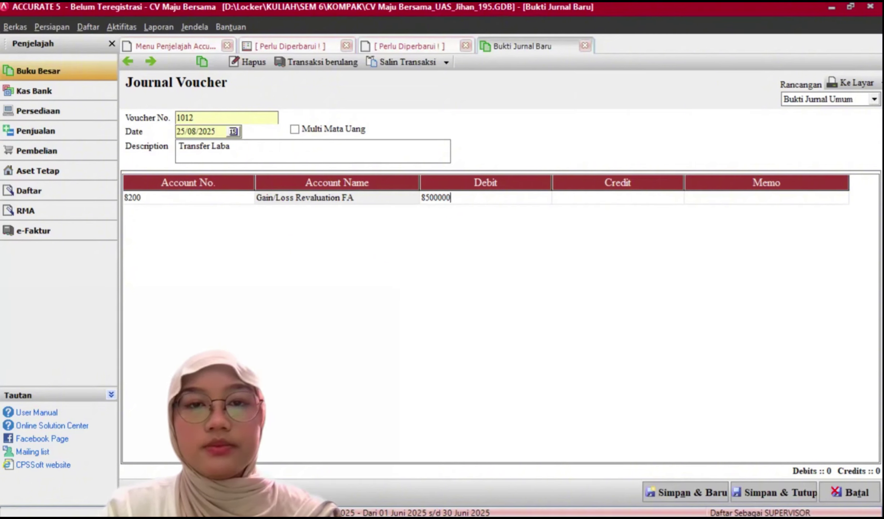
pyautogui.write('000')
pyautogui.press('Tab')
pyautogui.press('Tab')
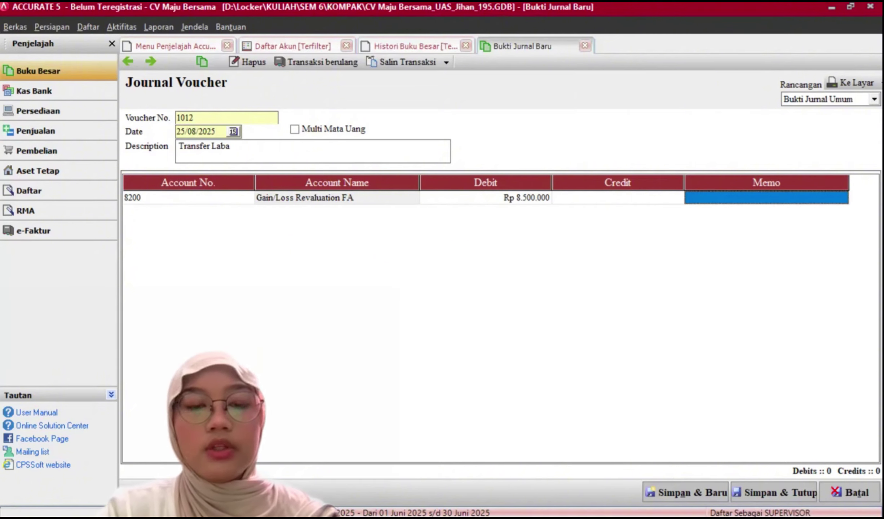
pyautogui.write('Agus')
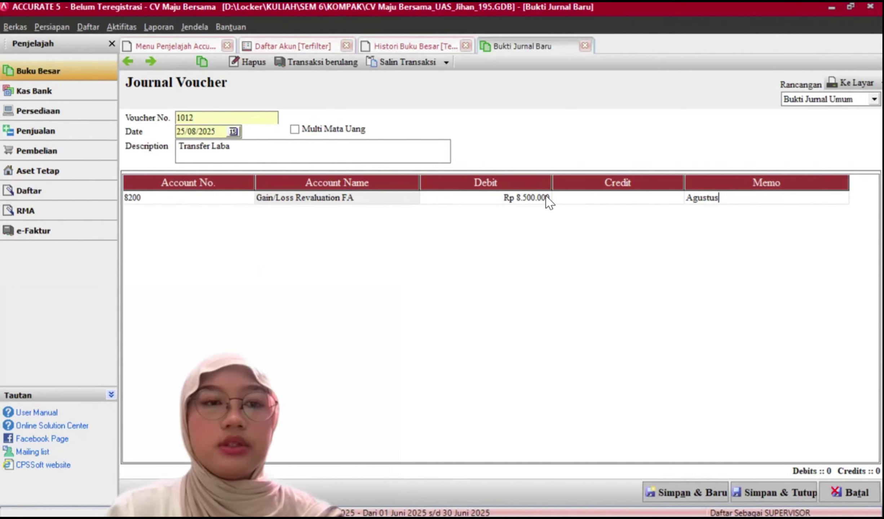
pyautogui.write('tus')
# Credit Retained Earning (320001) as the August voucher's balancing line, and save the voucher to start a new one
pyautogui.press('Tab')
pyautogui.click(248, 213)
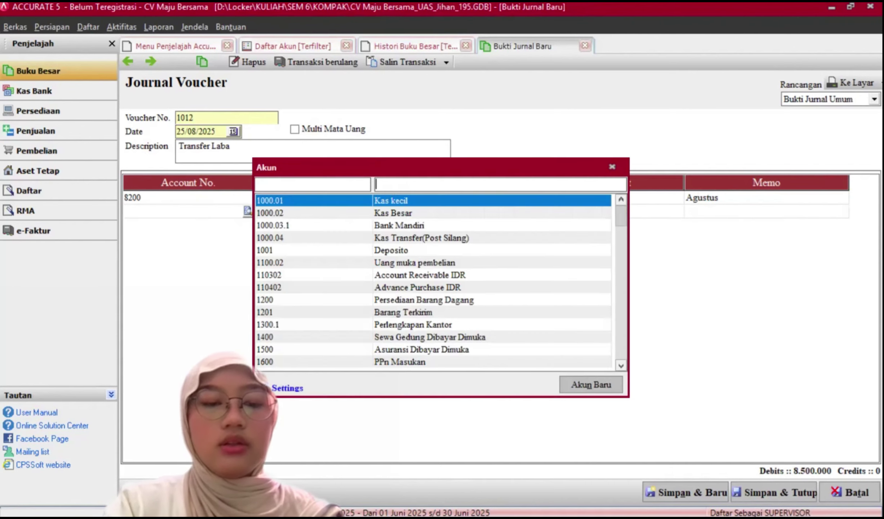
pyautogui.write('Reta')
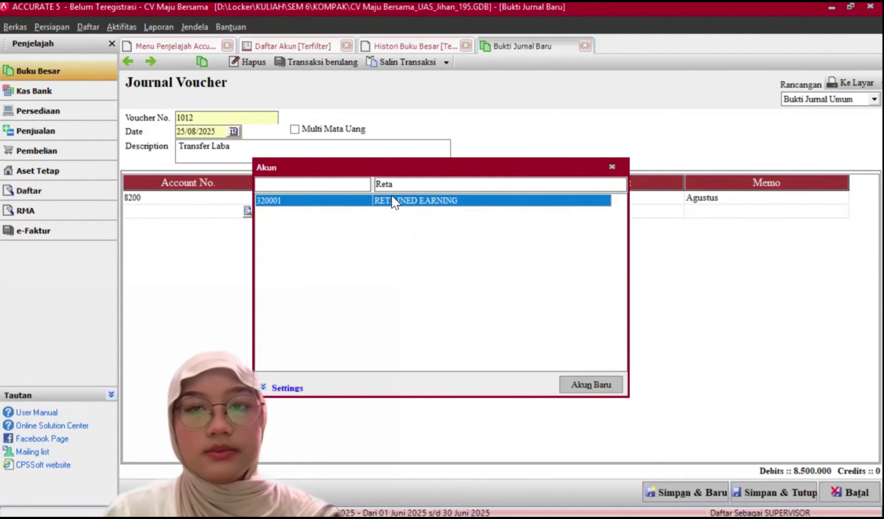
pyautogui.doubleClick(395, 201)
pyautogui.click(685, 491)
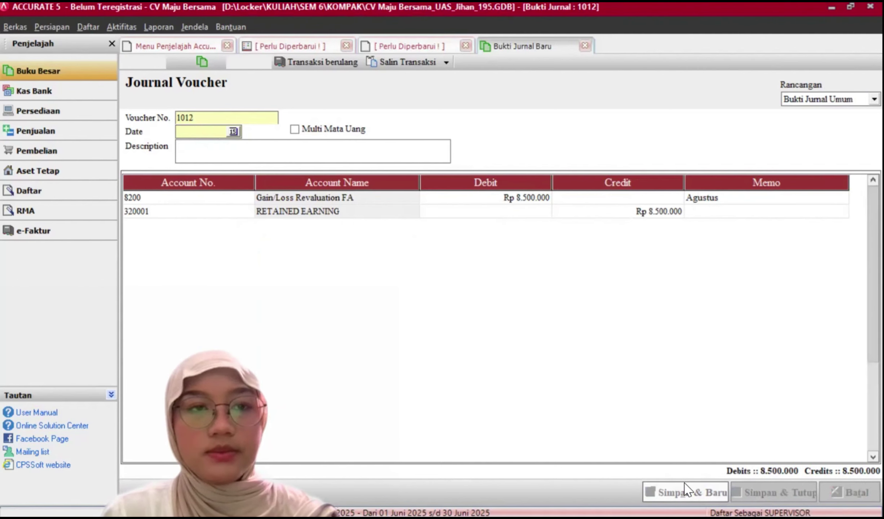
# Set the new voucher's date to 25/09/2025 and its description to "Transfer Laba"
pyautogui.click(234, 131)
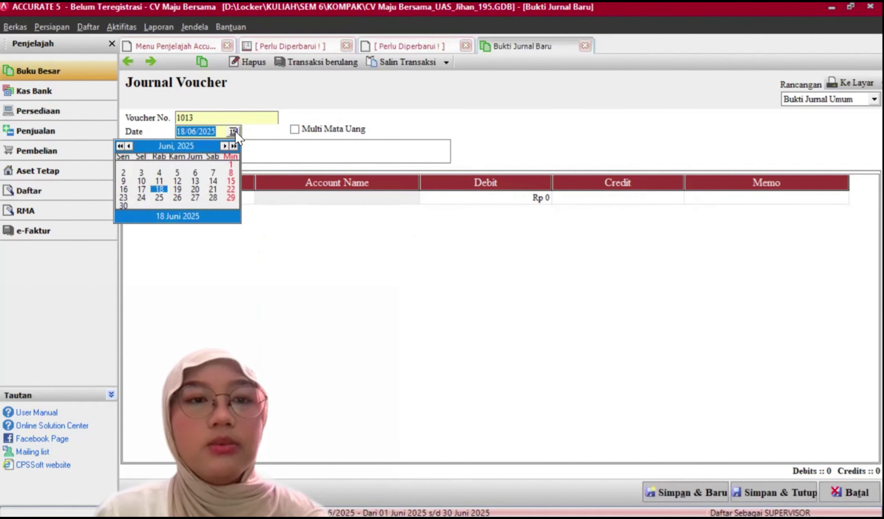
pyautogui.click(223, 146)
pyautogui.click(223, 146)
pyautogui.click(223, 146)
pyautogui.click(177, 189)
pyautogui.click(219, 154)
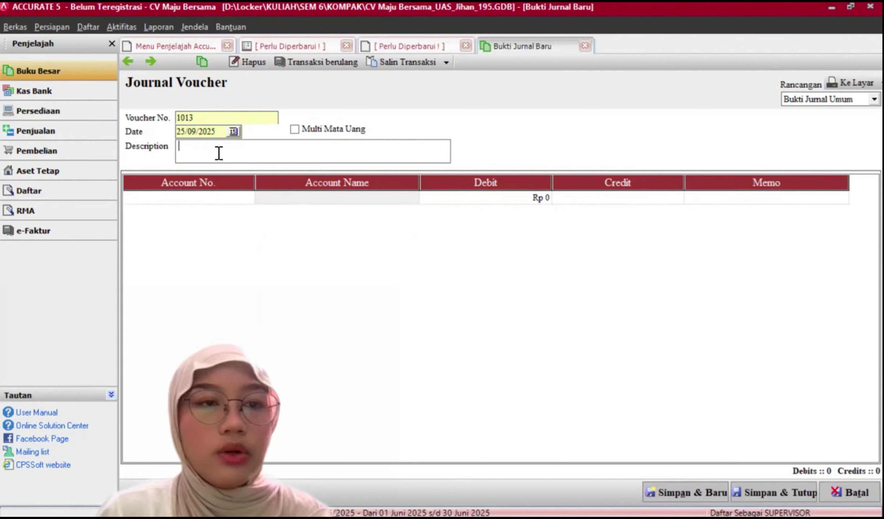
pyautogui.write('Transfer Laba')
# Debit Gain/Loss Revaluation FA (8200) Rp 6.200.000 with memo "September" against Retained Earning (320001), and save the September voucher to start a new one
pyautogui.press('Tab')
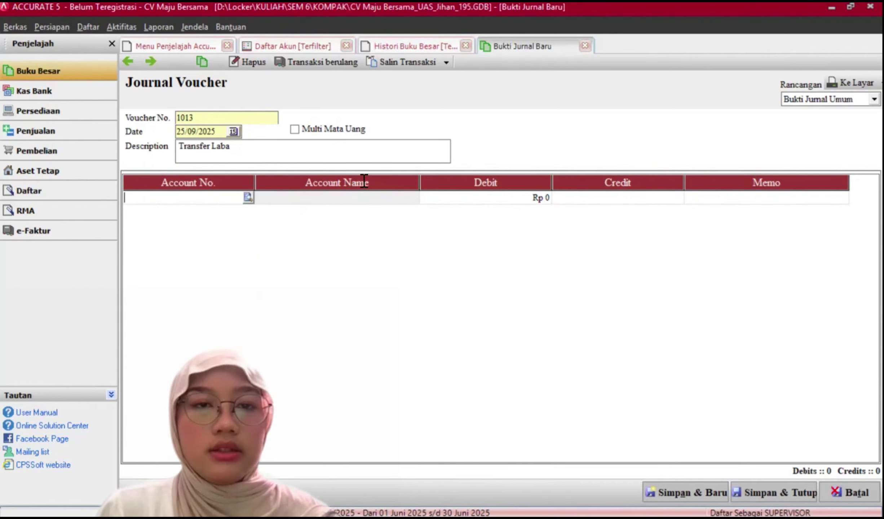
pyautogui.write('Gain')
pyautogui.click(466, 214)
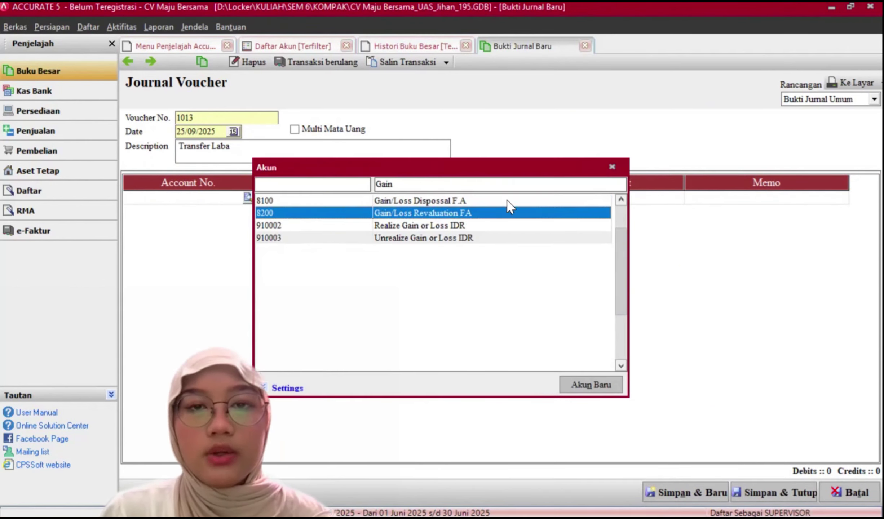
pyautogui.press('Return')
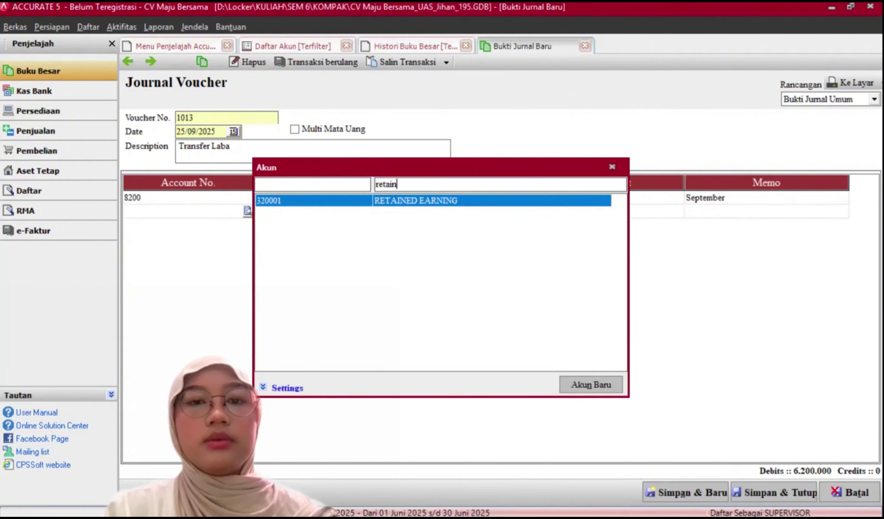
pyautogui.click(425, 209)
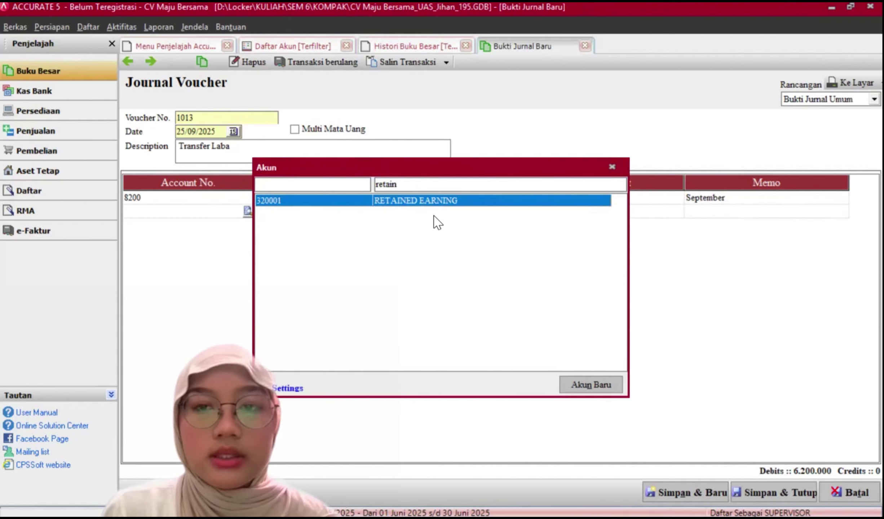
pyautogui.press('Return')
pyautogui.click(666, 494)
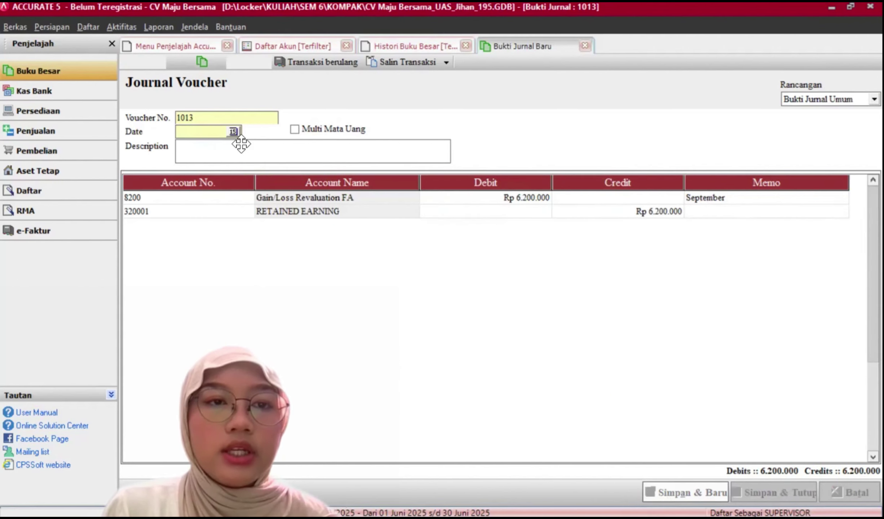
# Set the new voucher's date to 25/10/2025 and its description to "Transfer Laba"
pyautogui.click(234, 132)
pyautogui.click(225, 146)
pyautogui.click(225, 146)
pyautogui.click(224, 145)
pyautogui.click(225, 145)
pyautogui.click(224, 145)
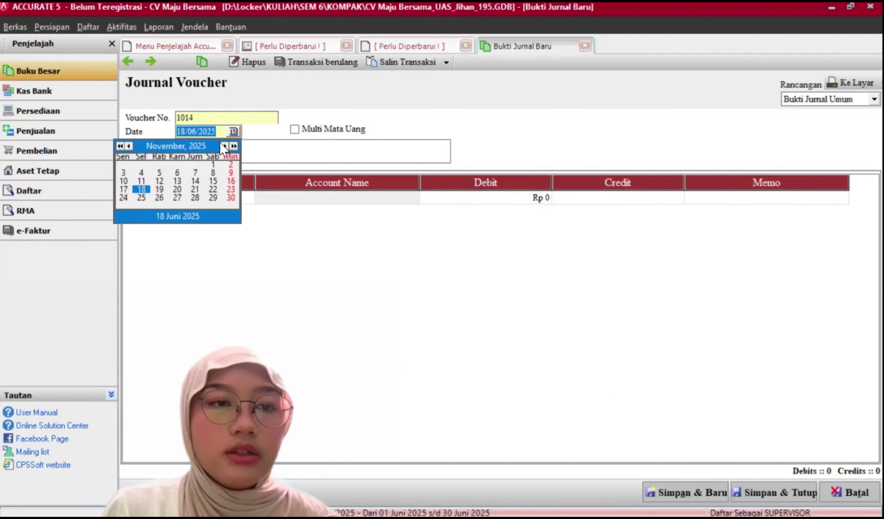
pyautogui.click(128, 146)
pyautogui.click(213, 189)
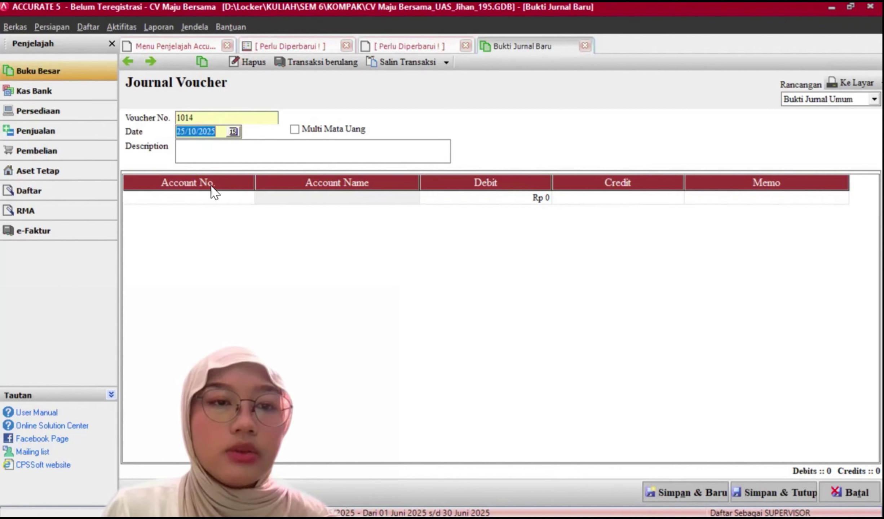
pyautogui.click(232, 156)
# Debit Gain/Loss Revaluation FA (8200) Rp 7.800.000 with memo "Oktober" on the first line of the October voucher
pyautogui.click(239, 198)
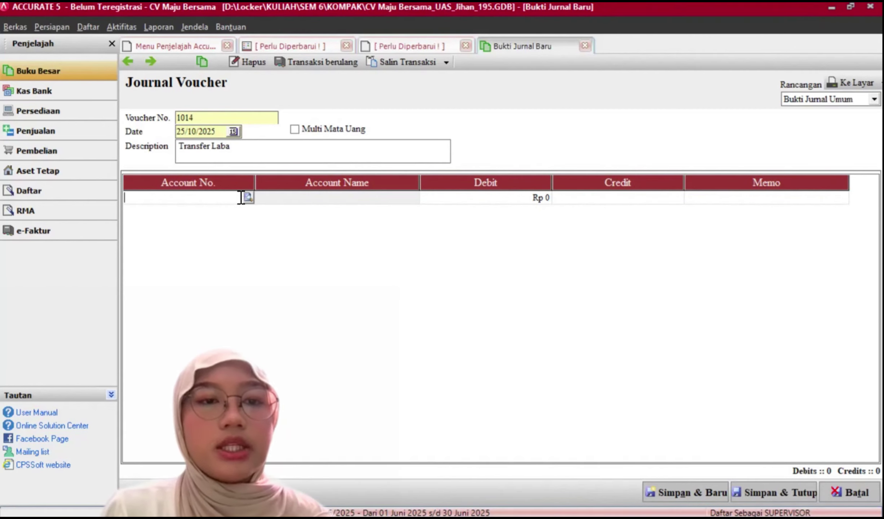
pyautogui.click(247, 198)
pyautogui.write('Gain')
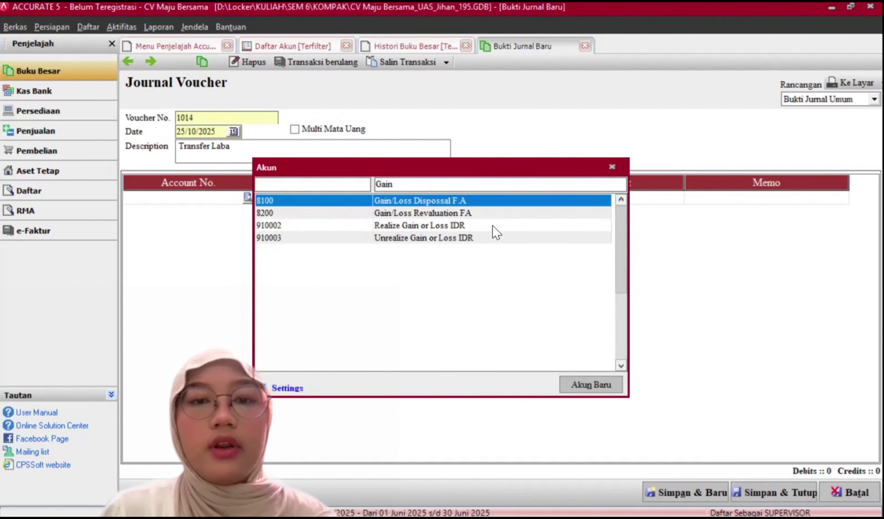
pyautogui.click(499, 213)
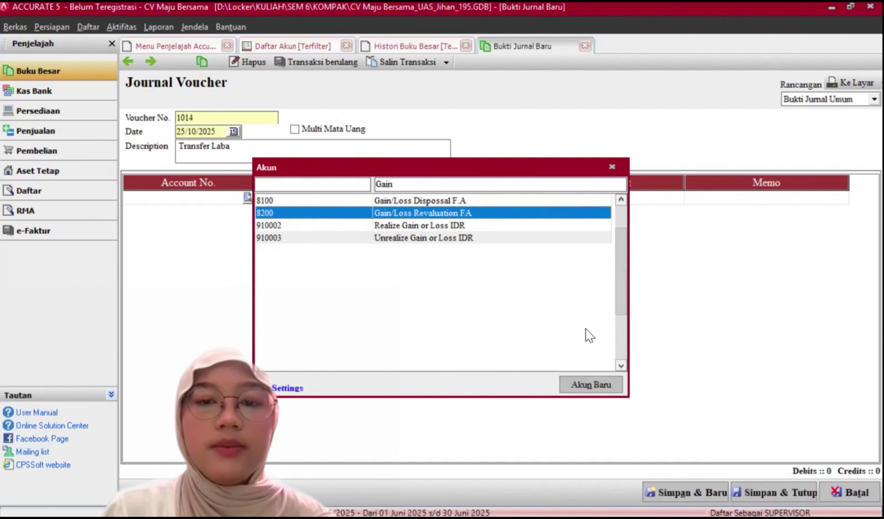
pyautogui.doubleClick(539, 210)
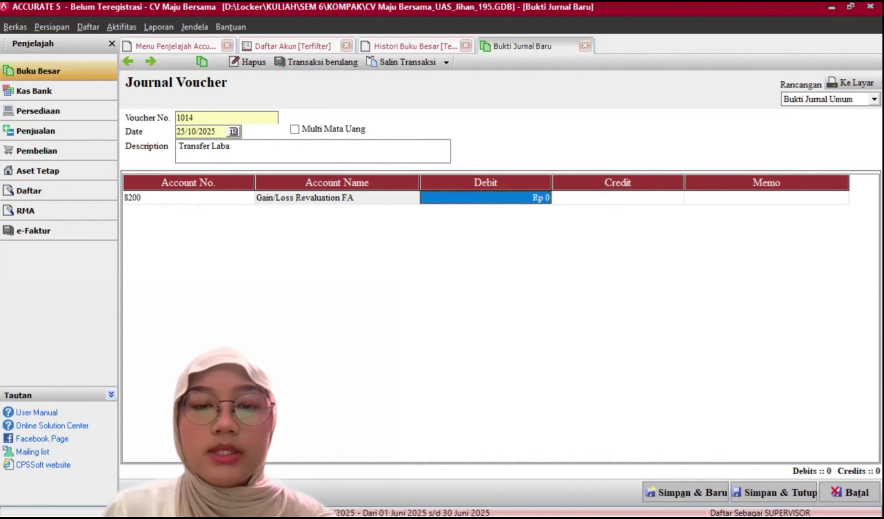
pyautogui.hotkey('alt', 'Tab')
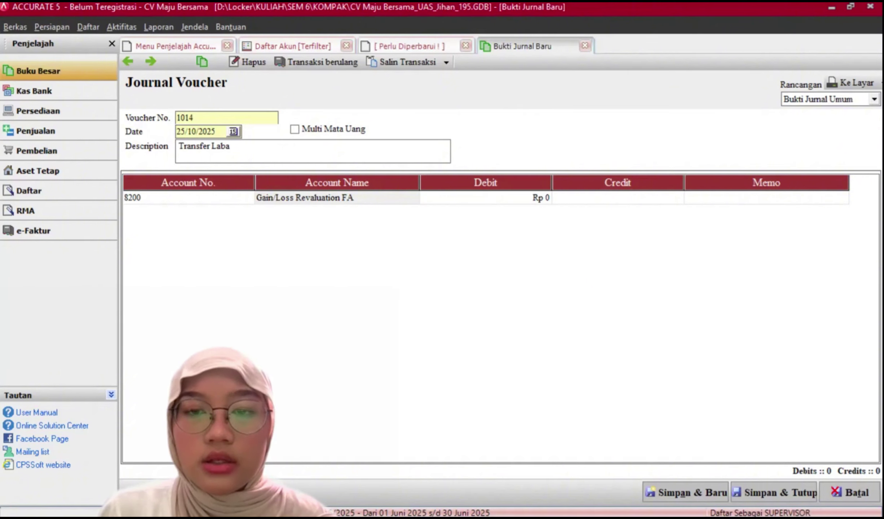
pyautogui.write('7800000')
pyautogui.press('Return')
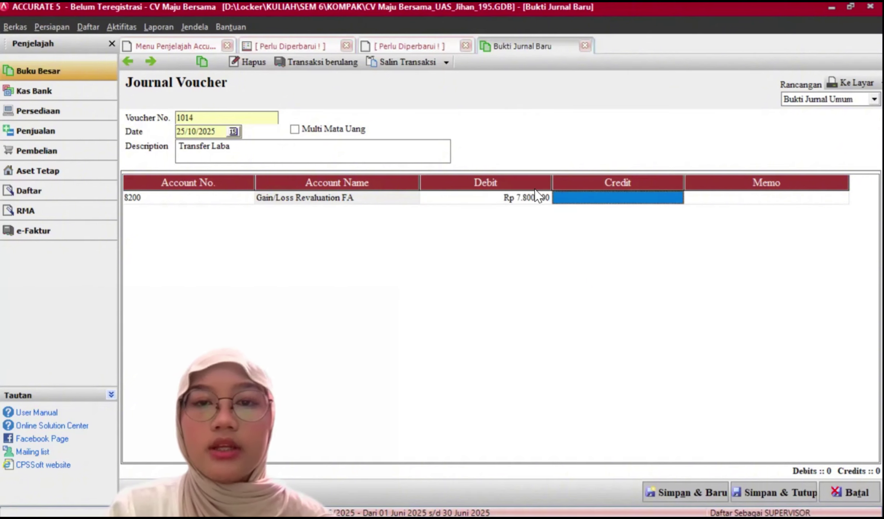
pyautogui.press('Return')
pyautogui.write('O')
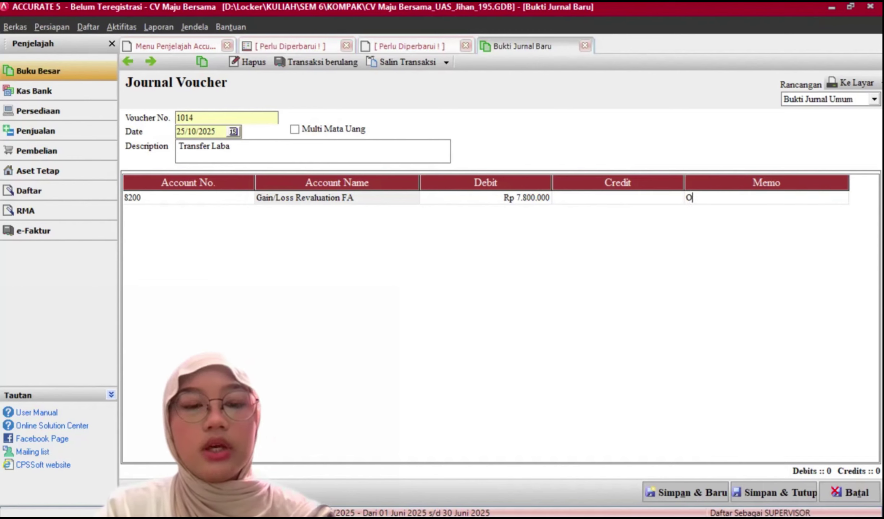
pyautogui.write('ktober')
pyautogui.press('Return')
# Credit Retained Earning (320001) as the October voucher's balancing line, and save the voucher to start a new one
pyautogui.write('R')
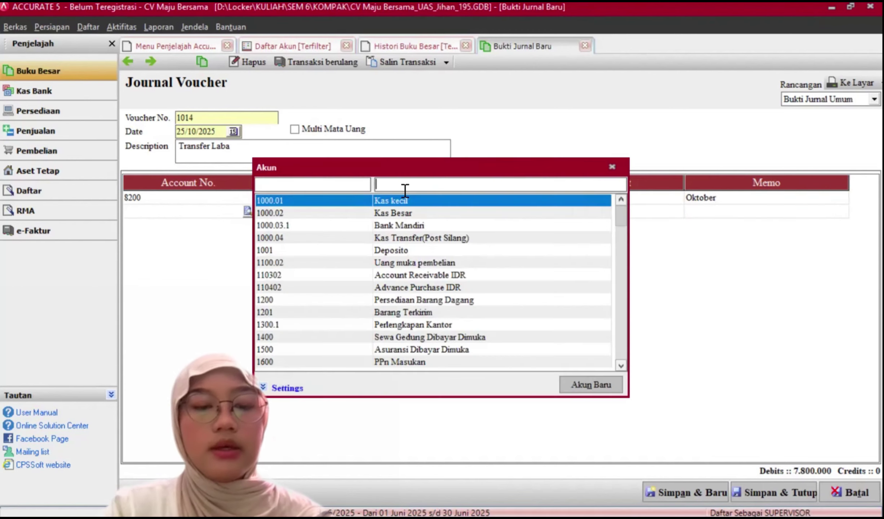
pyautogui.write('etai')
pyautogui.press('Return')
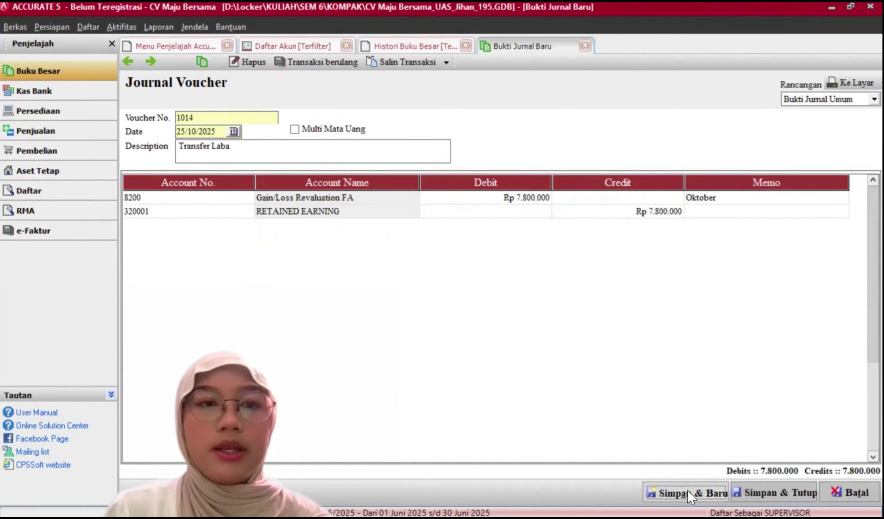
pyautogui.click(688, 491)
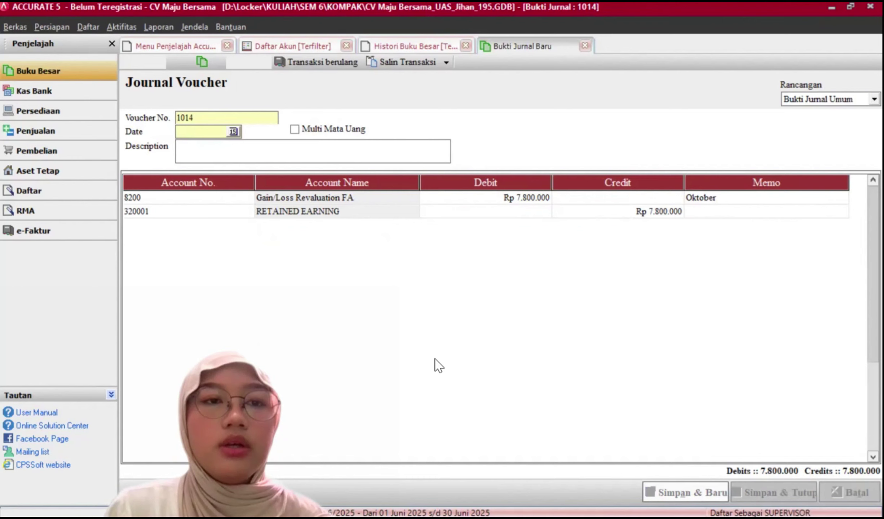
# Set the new voucher's date to 25/11/2025 and its description to "Transfer Laba"
pyautogui.click(233, 132)
pyautogui.click(225, 146)
pyautogui.click(224, 146)
pyautogui.click(225, 146)
pyautogui.click(225, 146)
pyautogui.click(227, 146)
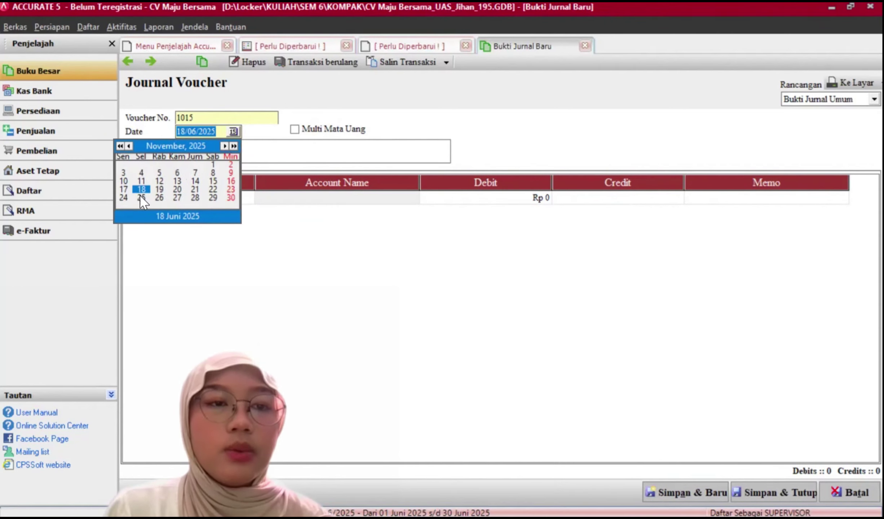
pyautogui.click(141, 198)
pyautogui.click(221, 154)
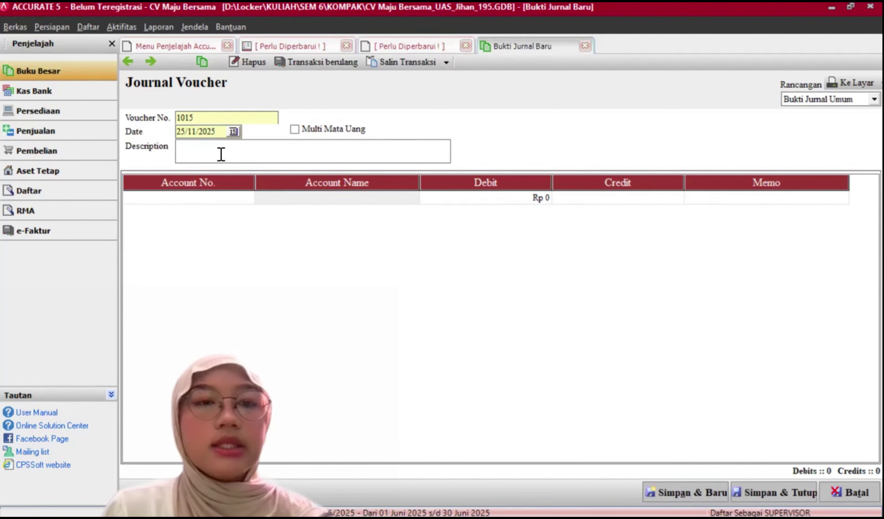
pyautogui.write('Transfer Laba')
# Debit Gain/Loss Revaluation FA (8200) Rp 6.500.000 with memo "November" on the first line of the November voucher
pyautogui.click(246, 197)
pyautogui.click(247, 199)
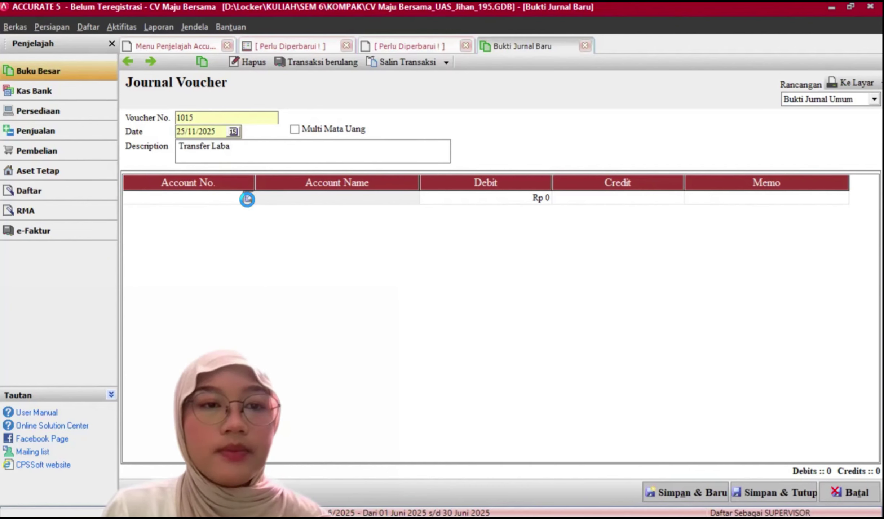
pyautogui.click(473, 216)
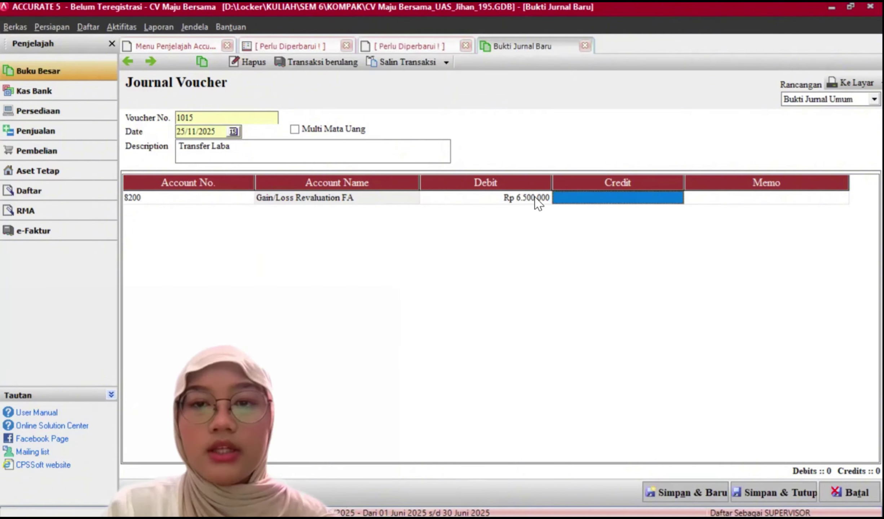
pyautogui.press('Tab')
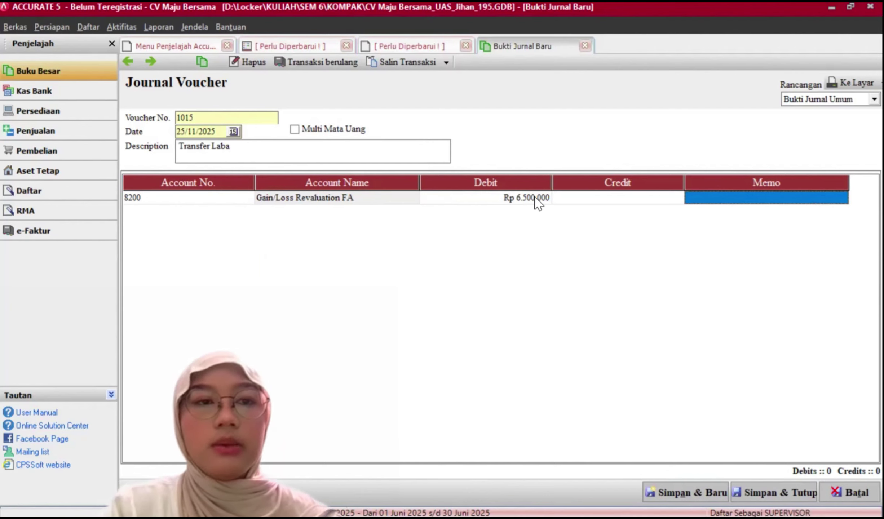
pyautogui.write('Novem')
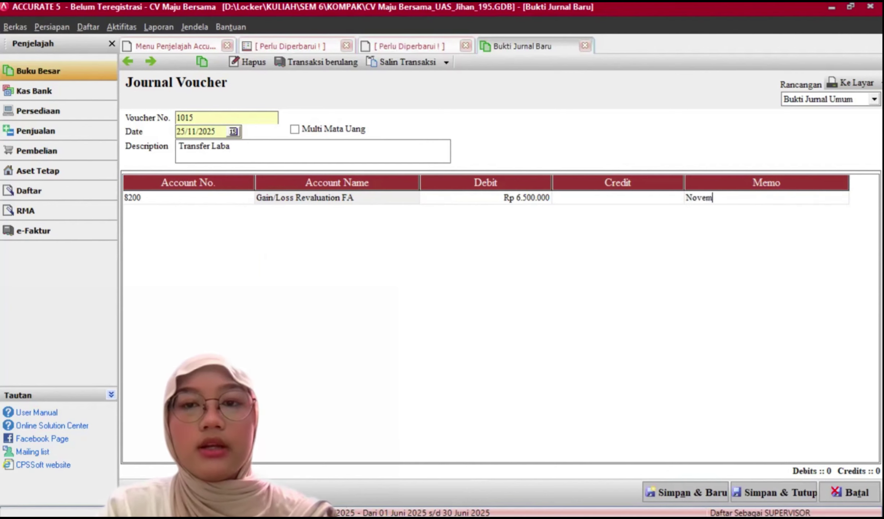
pyautogui.write('ber')
pyautogui.press('Tab')
# Credit Retained Earning (320001) as the November voucher's balancing line, and save the voucher to start a new one
pyautogui.write('Retain')
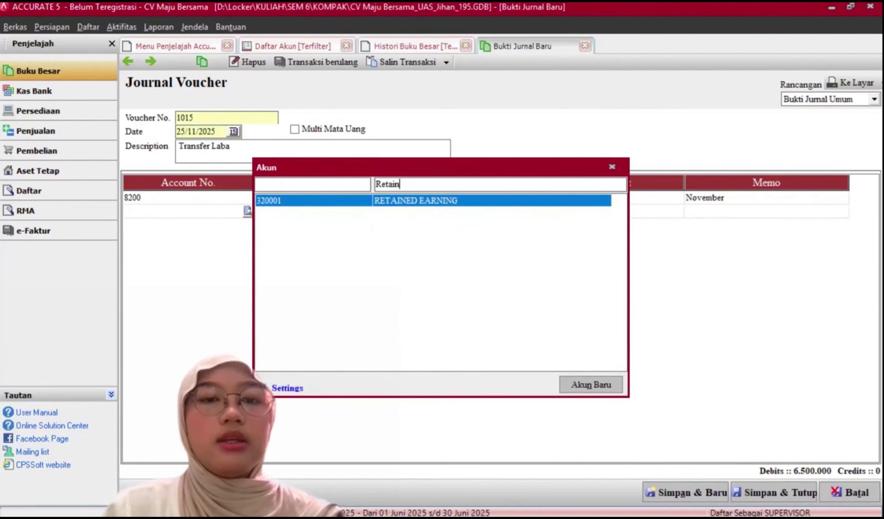
pyautogui.doubleClick(531, 203)
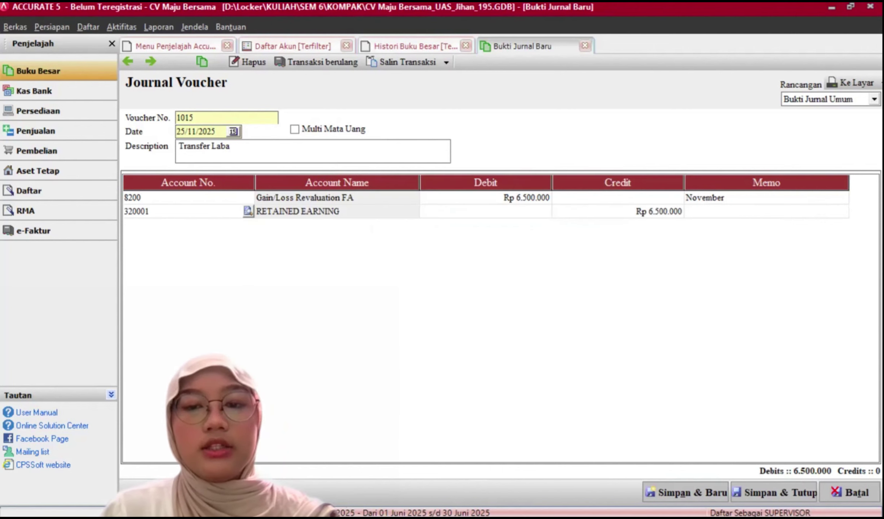
pyautogui.click(683, 488)
# Set the new voucher's date to 25/12/2025 and its description to "Transfer Laba"
pyautogui.click(233, 132)
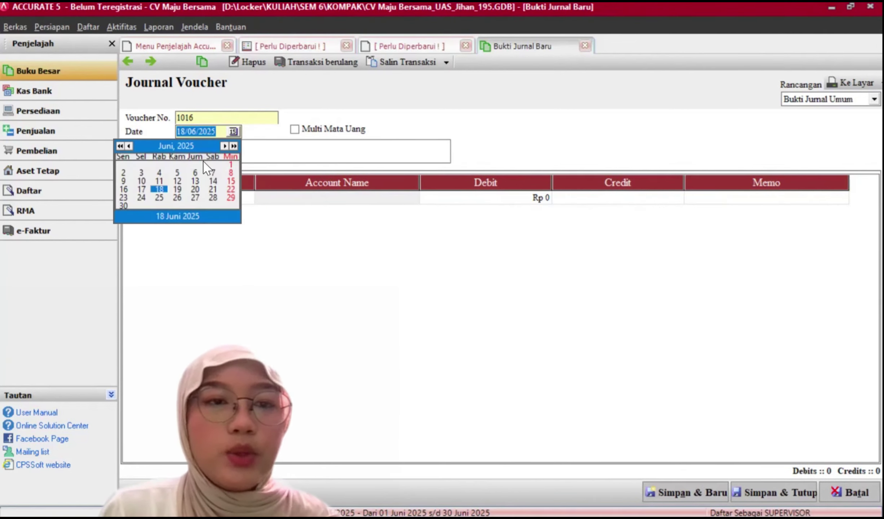
pyautogui.click(225, 147)
pyautogui.click(224, 146)
pyautogui.click(225, 147)
pyautogui.click(224, 146)
pyautogui.click(225, 147)
pyautogui.click(224, 146)
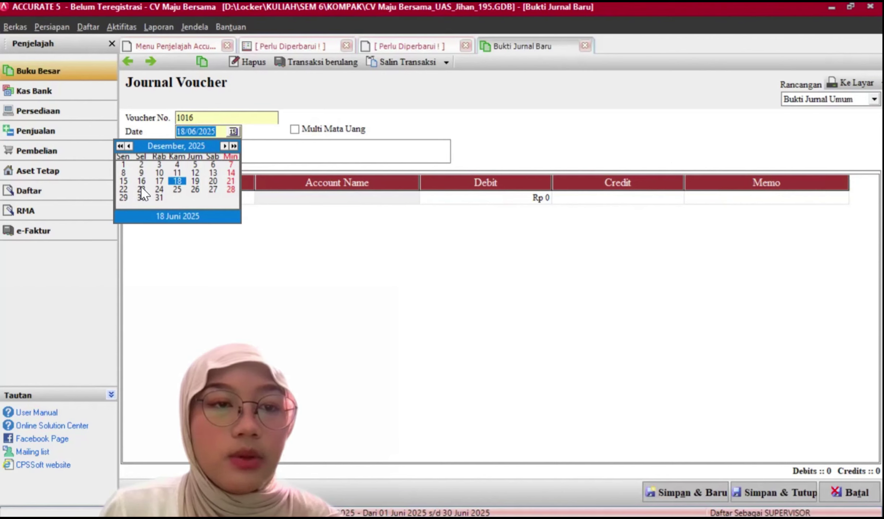
pyautogui.click(177, 190)
pyautogui.click(225, 151)
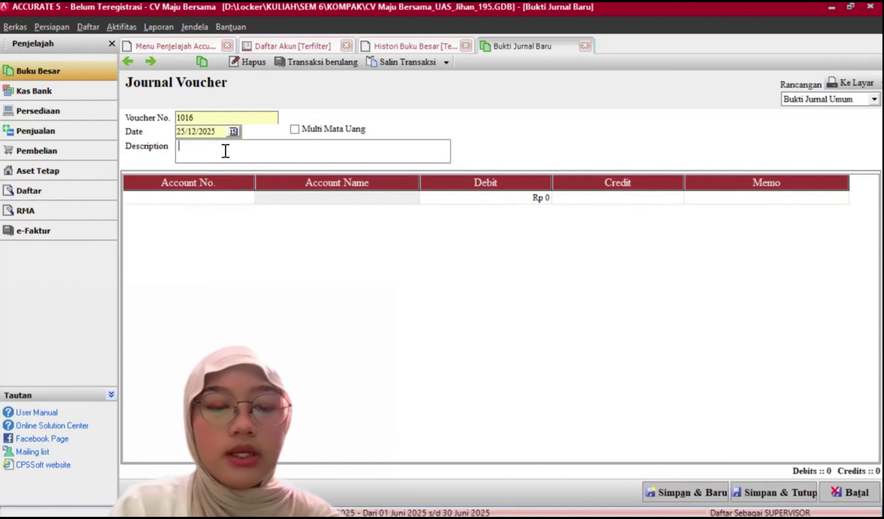
pyautogui.write('Transfer Laba')
pyautogui.press('Tab')
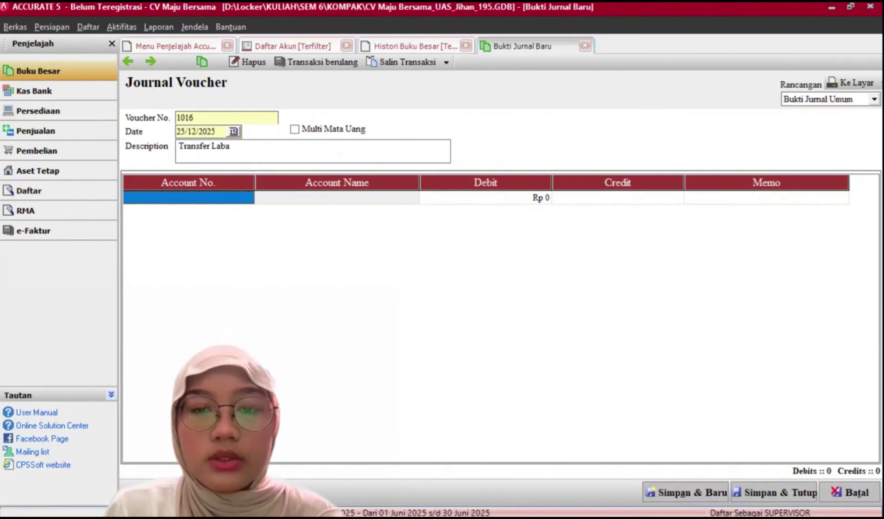
# Debit Gain/Loss Revaluation FA (8200) Rp 8.200.000 with memo "Desember" on the first line of the December voucher
pyautogui.doubleClick(267, 200)
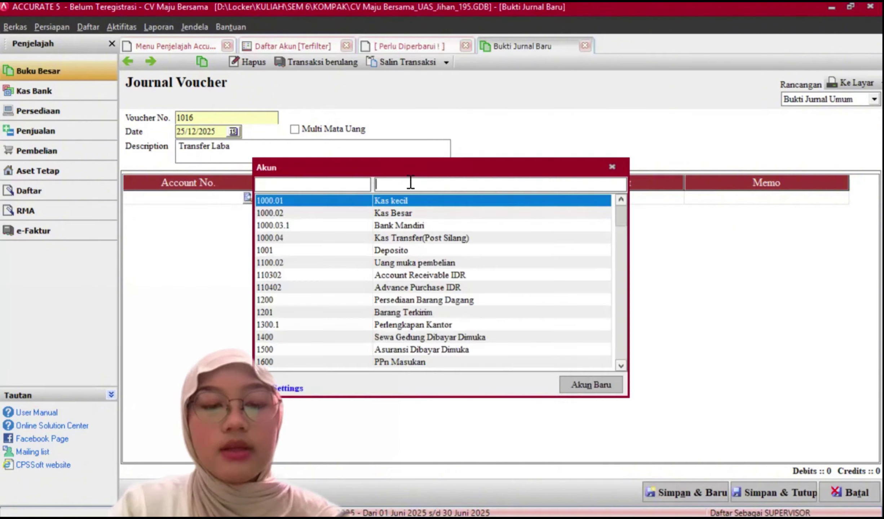
pyautogui.write('Gain')
pyautogui.doubleClick(442, 213)
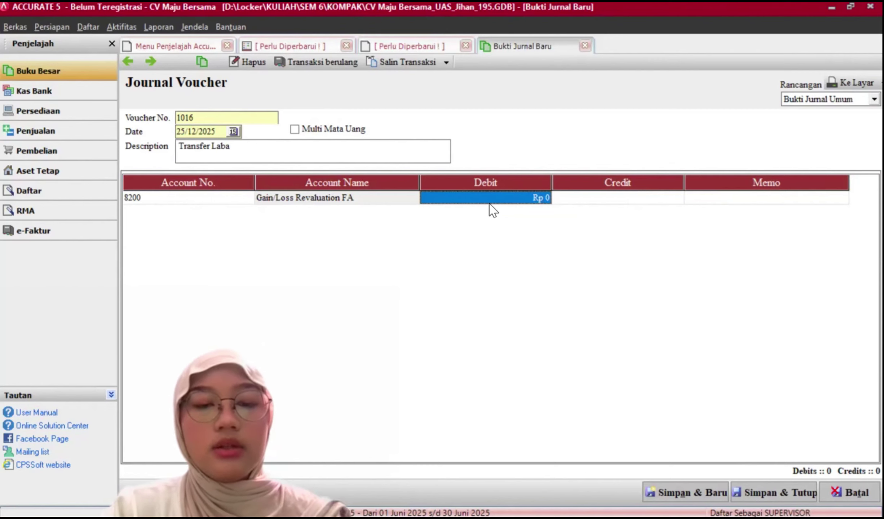
pyautogui.write('8.200.000')
pyautogui.press('Tab')
pyautogui.press('Tab')
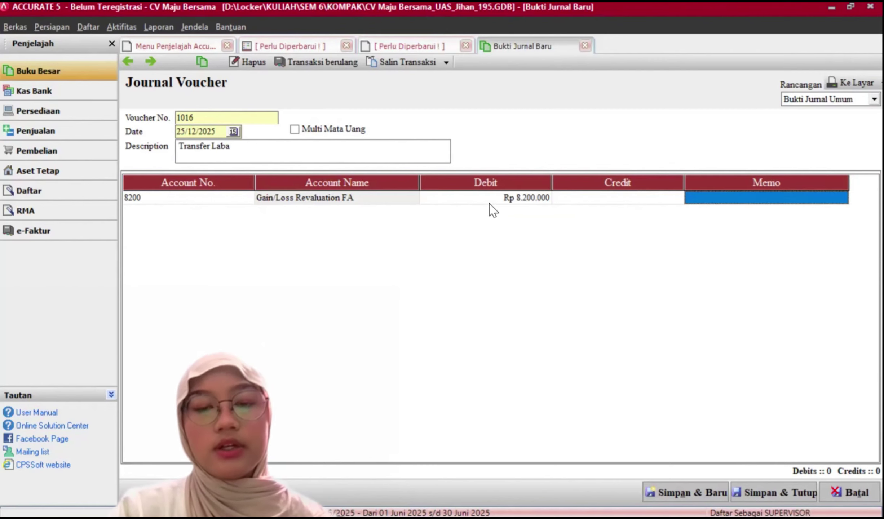
pyautogui.write('Desember')
pyautogui.press('Tab')
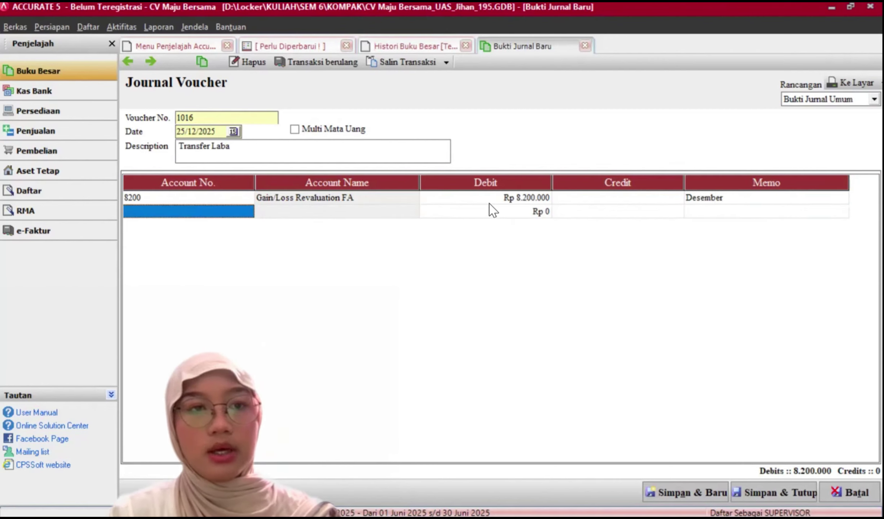
# Credit Retained Earning (320001) as the December voucher's balancing line, and save the voucher to start a new one
pyautogui.click(248, 213)
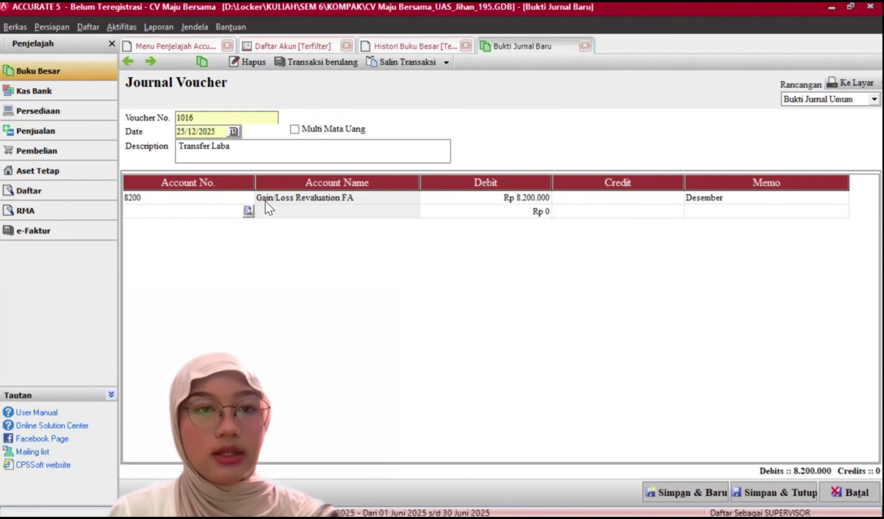
pyautogui.write('retain')
pyautogui.press('Return')
pyautogui.press('Return')
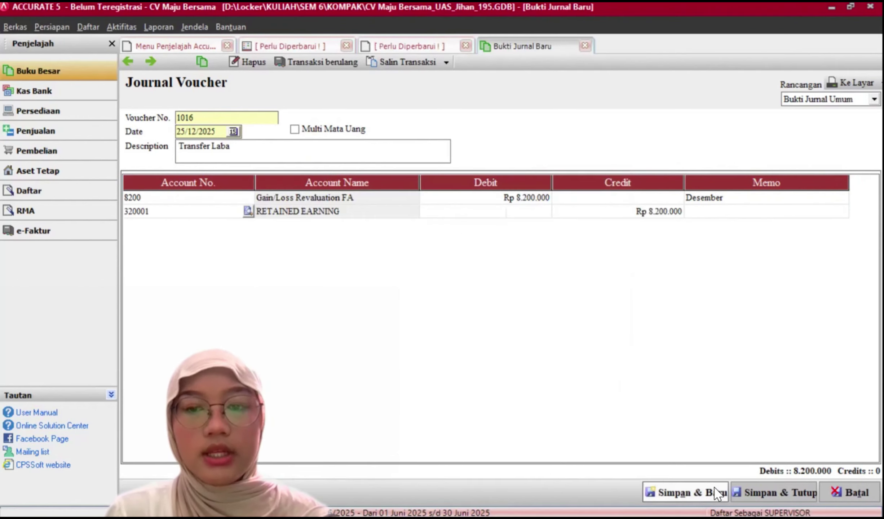
pyautogui.click(710, 493)
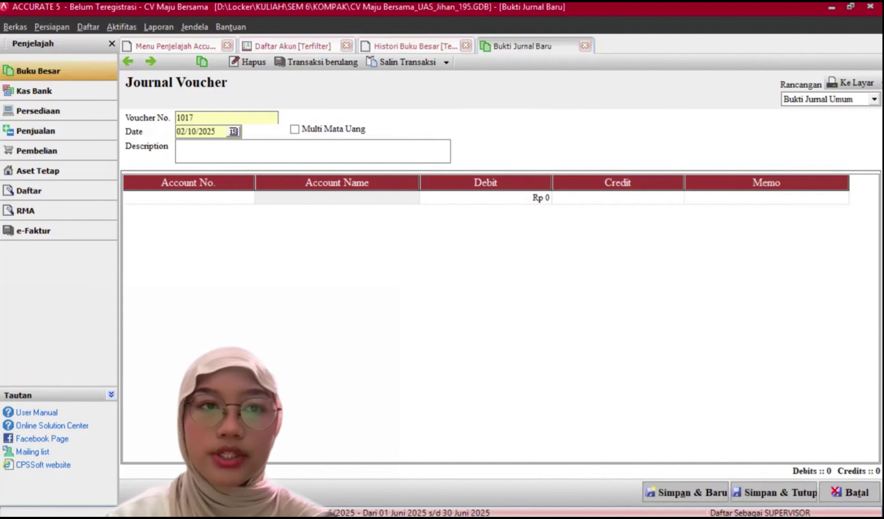
# Set the new voucher's date to 30/12/2025 and its description to "Masih harus membayar gaji karyawan"
pyautogui.click(221, 97)
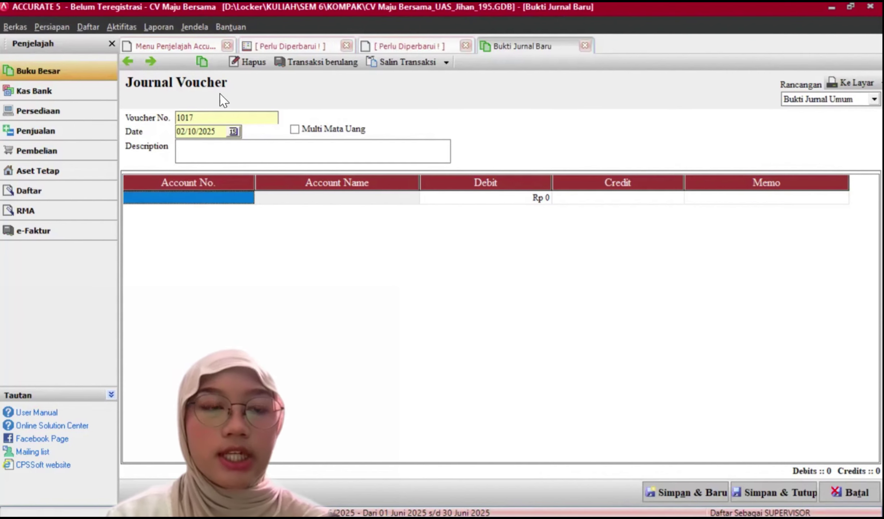
pyautogui.click(232, 132)
pyautogui.click(224, 146)
pyautogui.click(224, 145)
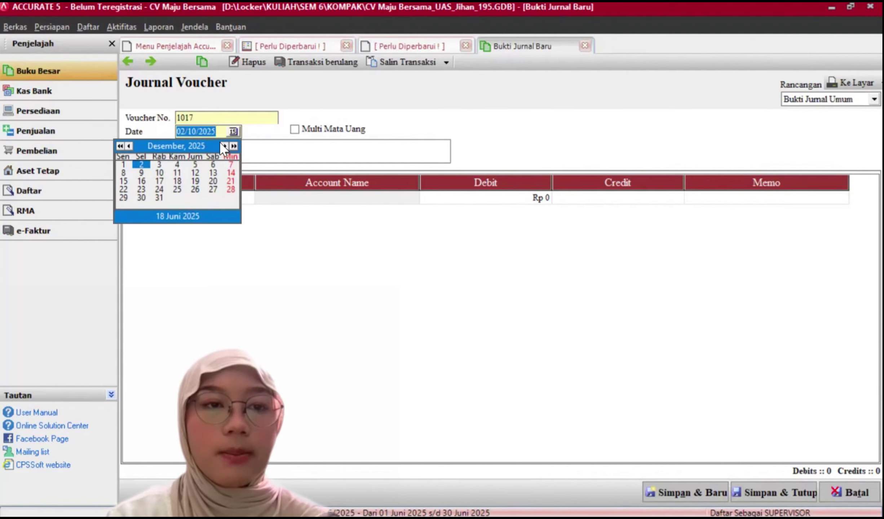
pyautogui.click(142, 197)
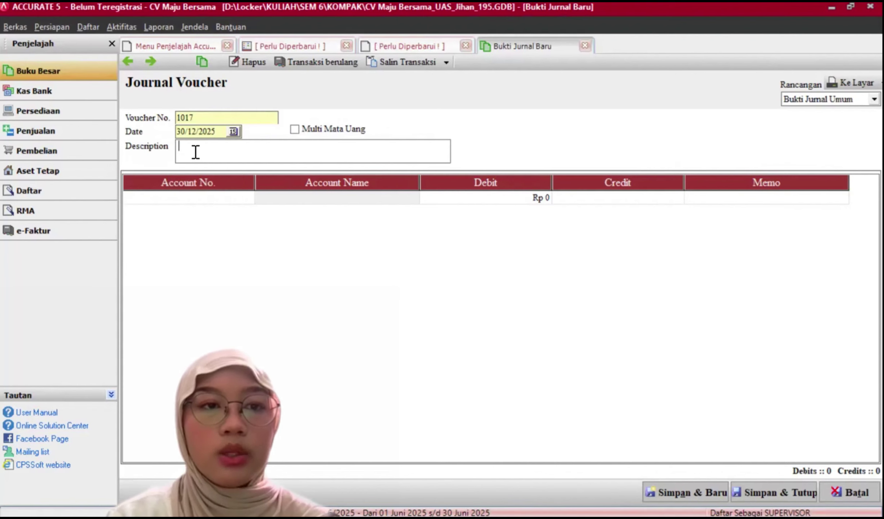
pyautogui.click(195, 152)
pyautogui.write('Masih harus membayar gaji karyawan')
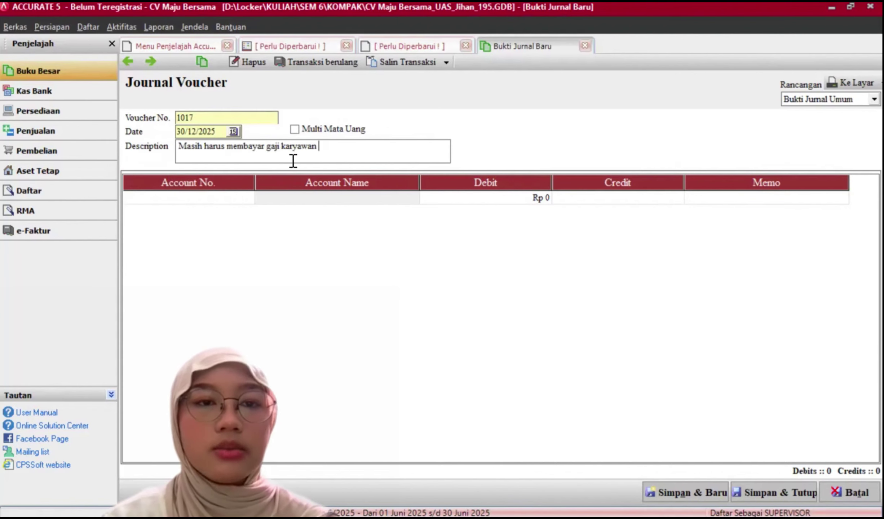
# Debit Biaya Gaji, Lembur & THR (6201.01) Rp 4.500.000 with memo "Gaji Karyawan" on the salary voucher's first line
pyautogui.click(248, 200)
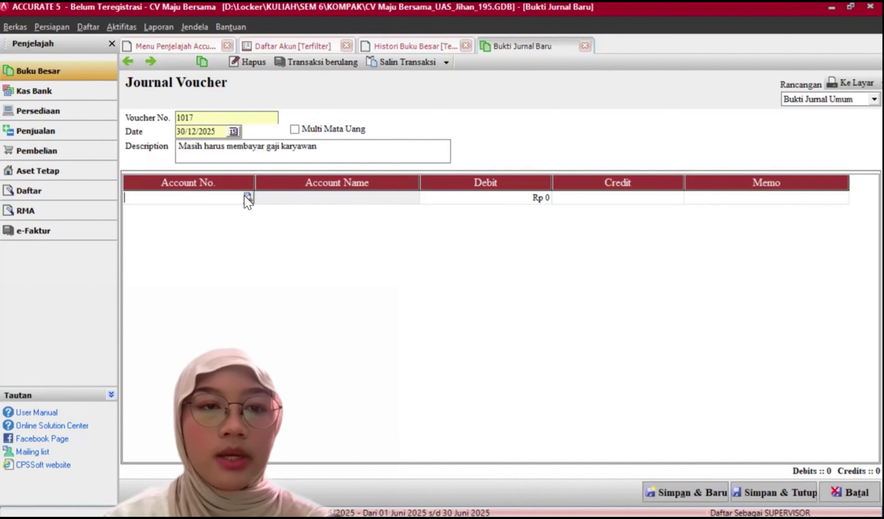
pyautogui.click(248, 197)
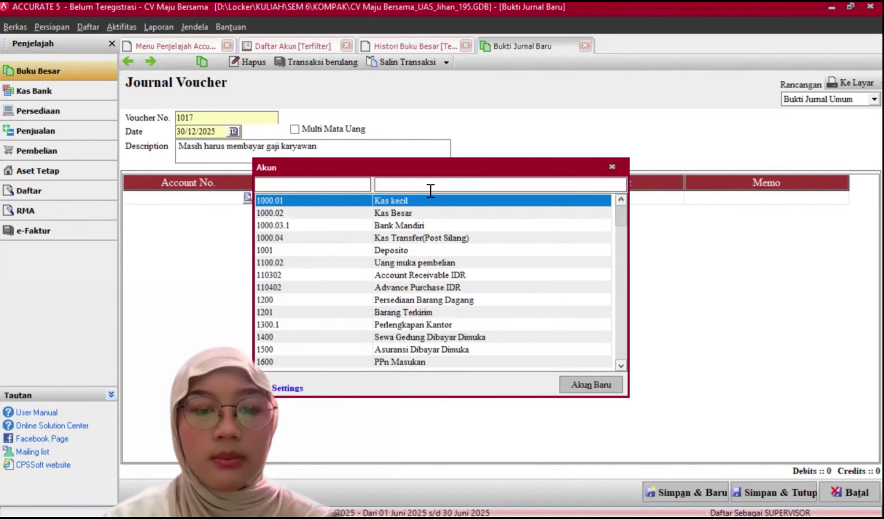
pyautogui.click(430, 191)
pyautogui.write('biaya gaji')
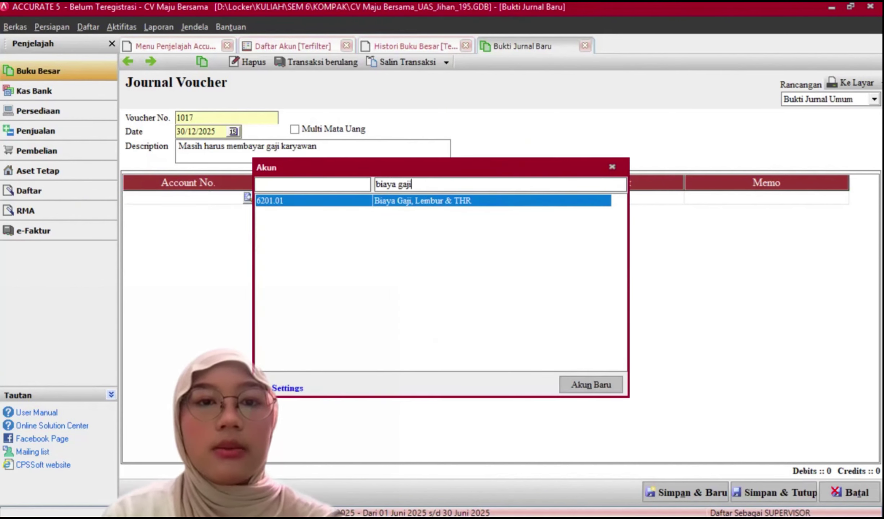
pyautogui.doubleClick(449, 202)
pyautogui.click(532, 199)
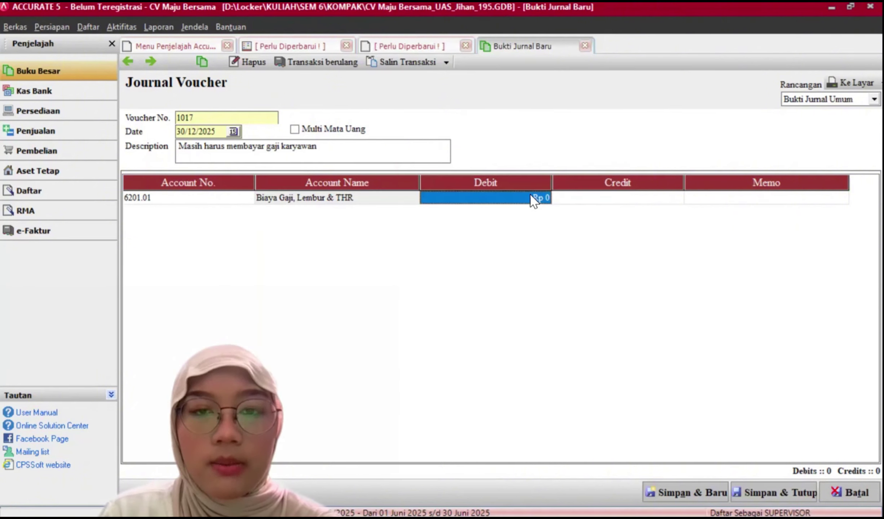
pyautogui.write('4500000')
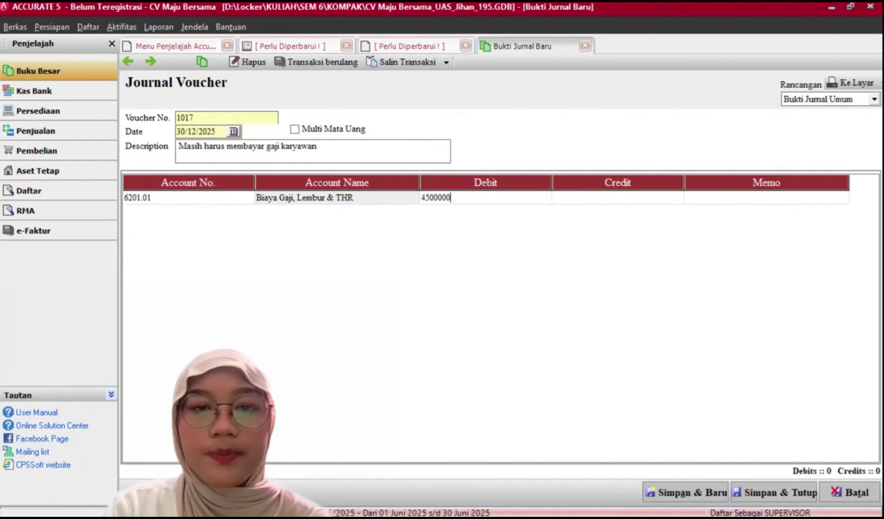
pyautogui.press('Tab')
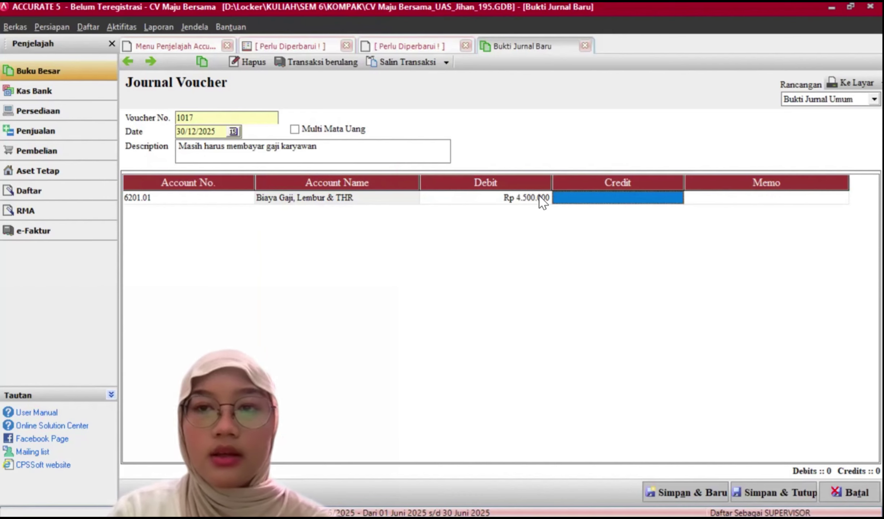
pyautogui.press('Tab')
pyautogui.write('Ga')
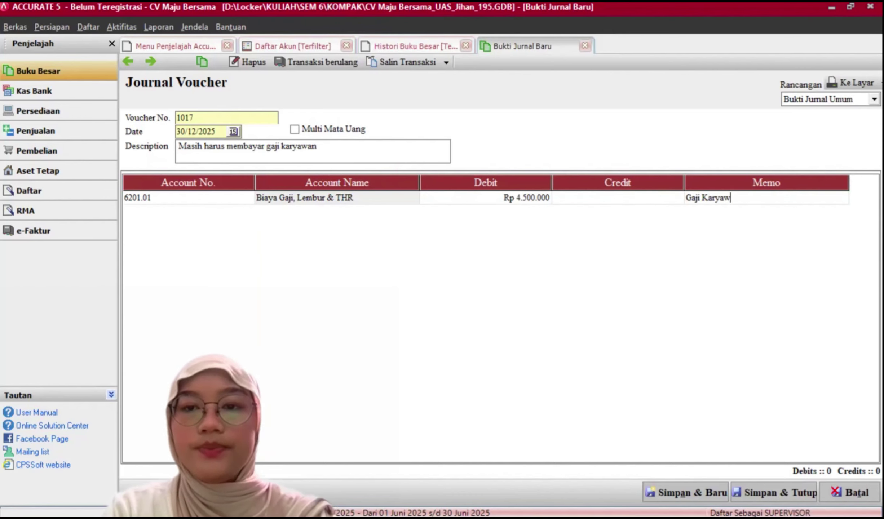
pyautogui.write('ji Karyawan')
pyautogui.press('Tab')
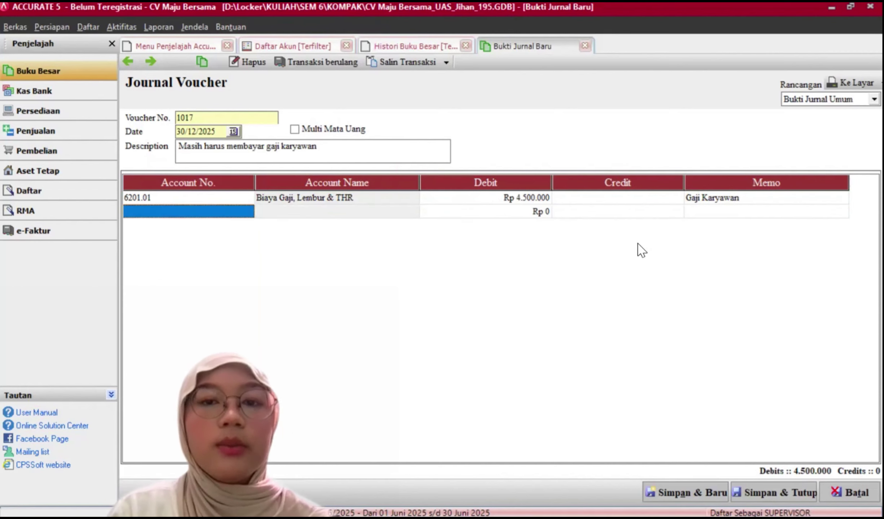
# Credit Hutang Gaji (210302) as the balancing line of the salary voucher
pyautogui.click(193, 213)
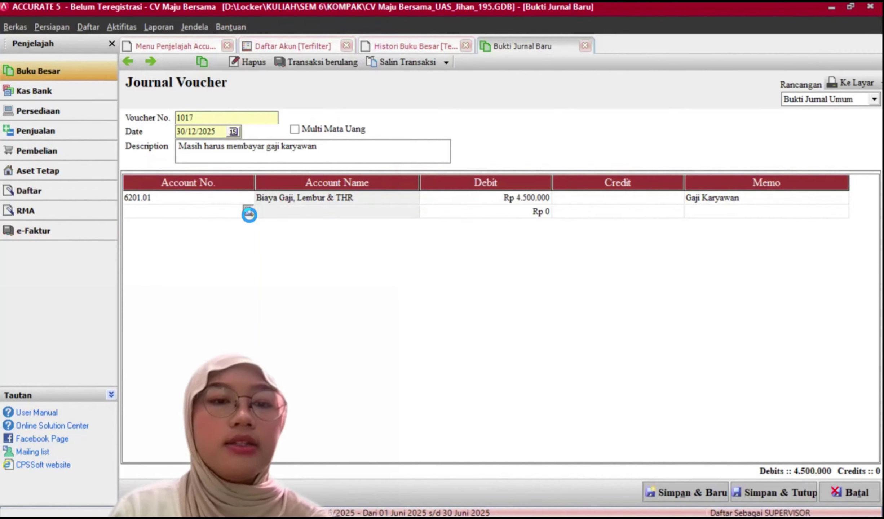
pyautogui.click(406, 187)
pyautogui.write('Hutang')
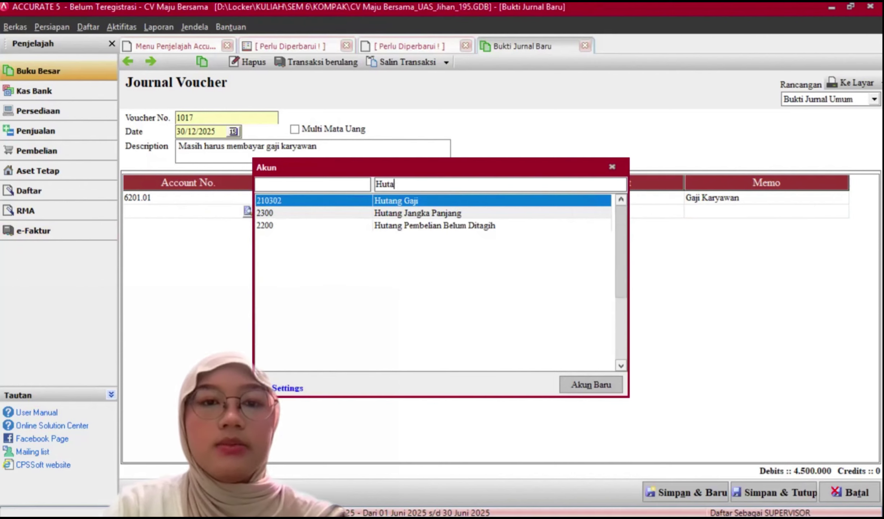
pyautogui.doubleClick(420, 200)
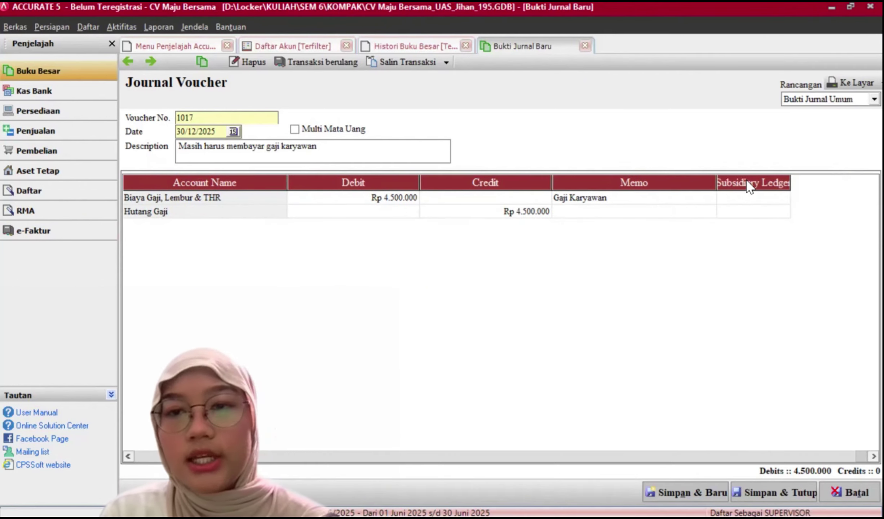
# Assign the supplier Pemasok Umum (1000) as subsidiary ledger of the Hutang Gaji line, and save and close the voucher
pyautogui.doubleClick(753, 218)
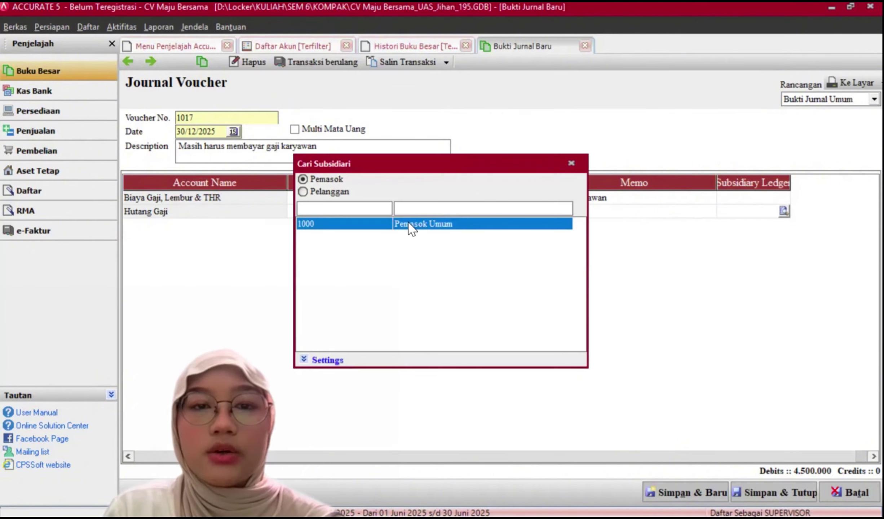
pyautogui.press('Return')
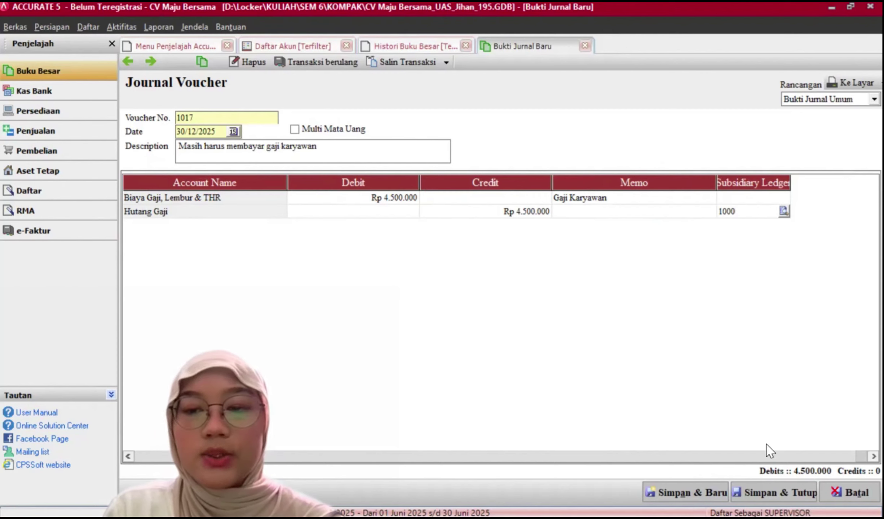
pyautogui.click(744, 488)
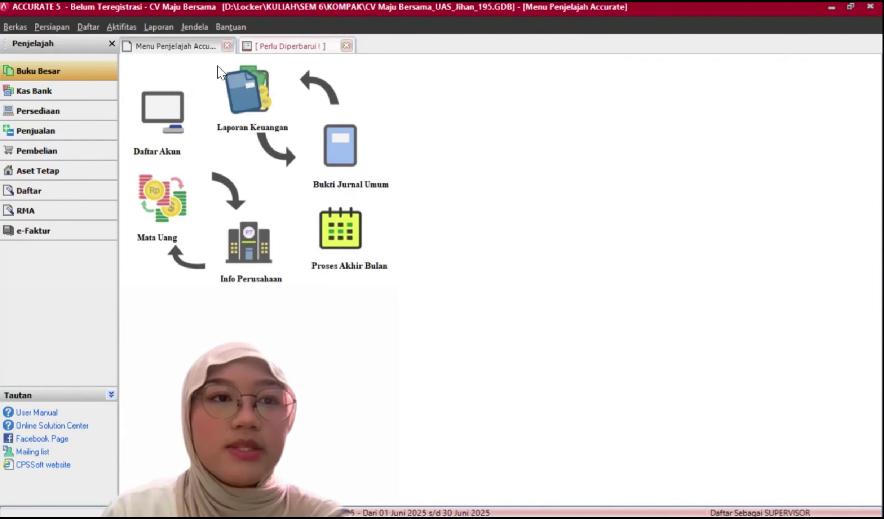
# Open the general ledger history and widen its date filter to cover the January to December 2025 transactions
pyautogui.click(88, 28)
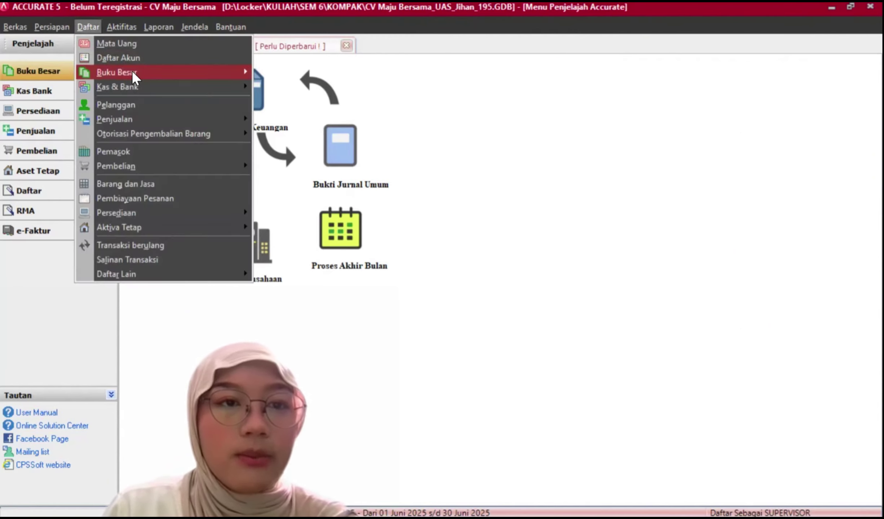
pyautogui.moveTo(170, 71)
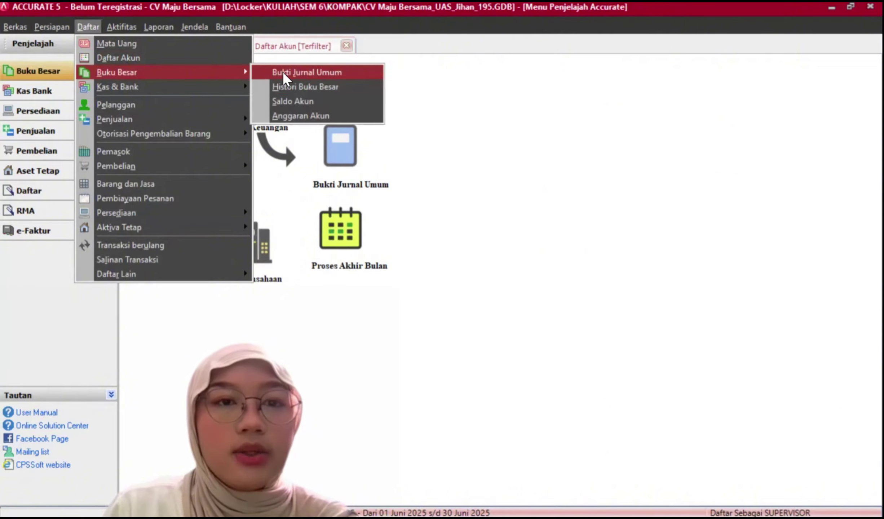
pyautogui.click(300, 87)
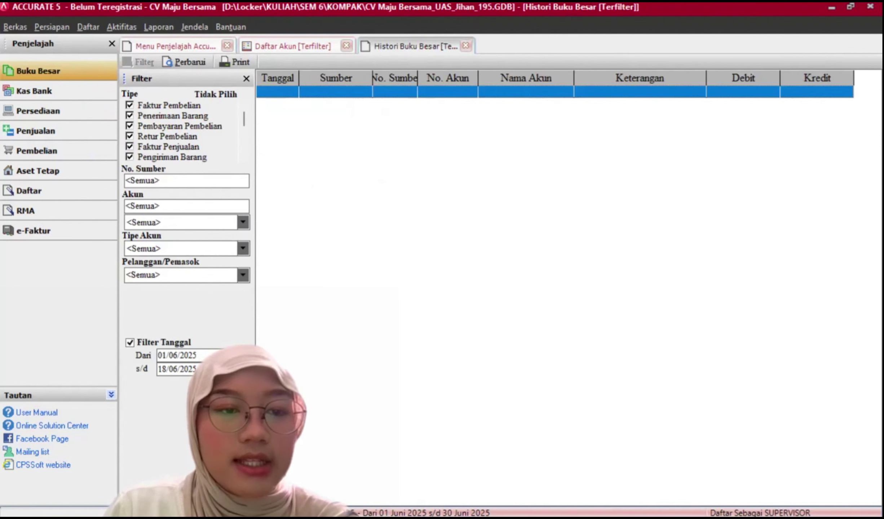
pyautogui.click(216, 356)
pyautogui.click(138, 370)
pyautogui.click(138, 371)
pyautogui.click(137, 371)
pyautogui.click(138, 370)
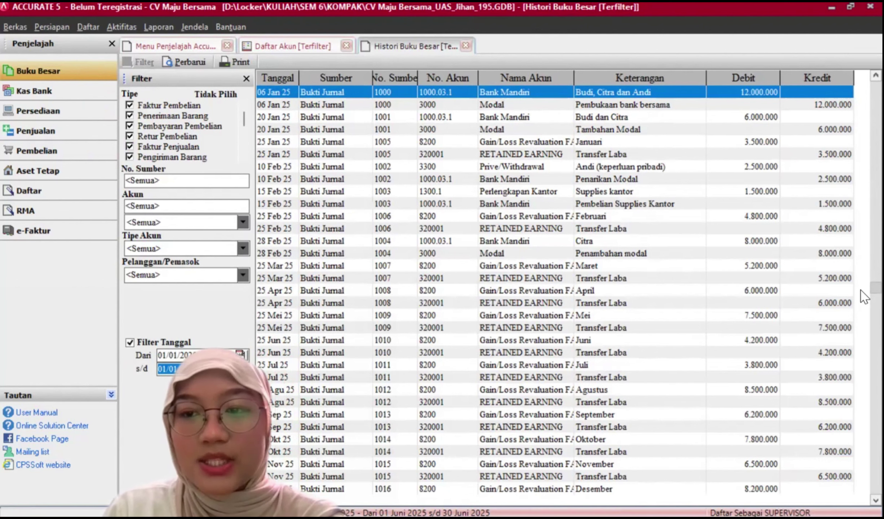
# Examine the listed journal entries in the ledger history from the January vouchers down to the last December voucher
pyautogui.press('Down')
pyautogui.press('Down')
pyautogui.press('Down')
pyautogui.press('Down')
pyautogui.press('Down')
pyautogui.press('Down')
pyautogui.press('Down')
pyautogui.press('Down')
pyautogui.press('Down')
pyautogui.press('Down')
pyautogui.press('Down')
pyautogui.press('Down')
pyautogui.press('Down')
pyautogui.press('Down')
pyautogui.press('Down')
pyautogui.press('Down')
pyautogui.press('Down')
pyautogui.press('Down')
pyautogui.press('Down')
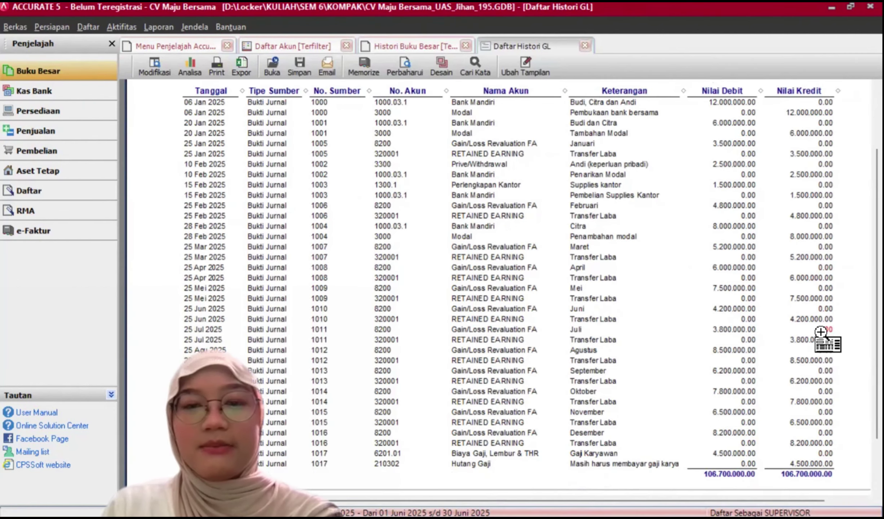